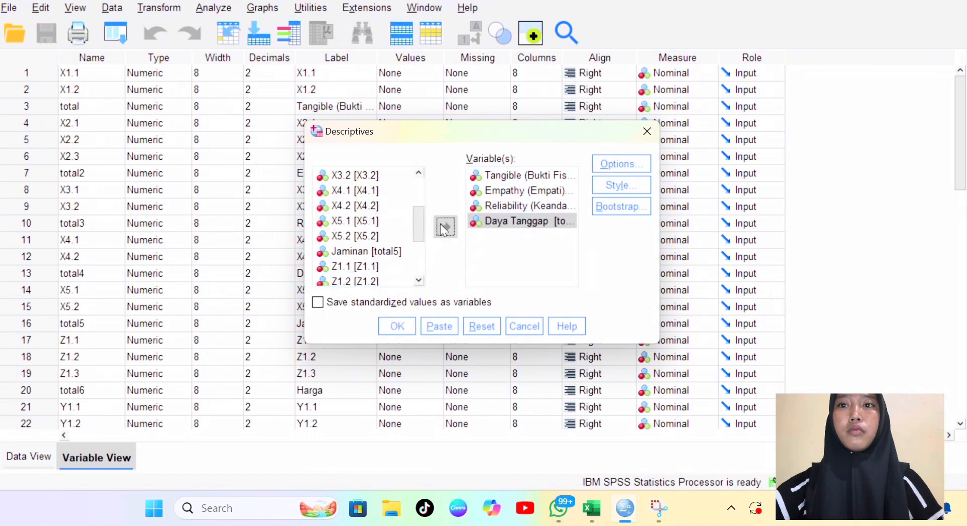
# - Add Jaminan, Harga and Minat Menggunakan Ulang to the Descriptives variables and run the analysis
pyautogui.click(364, 251)
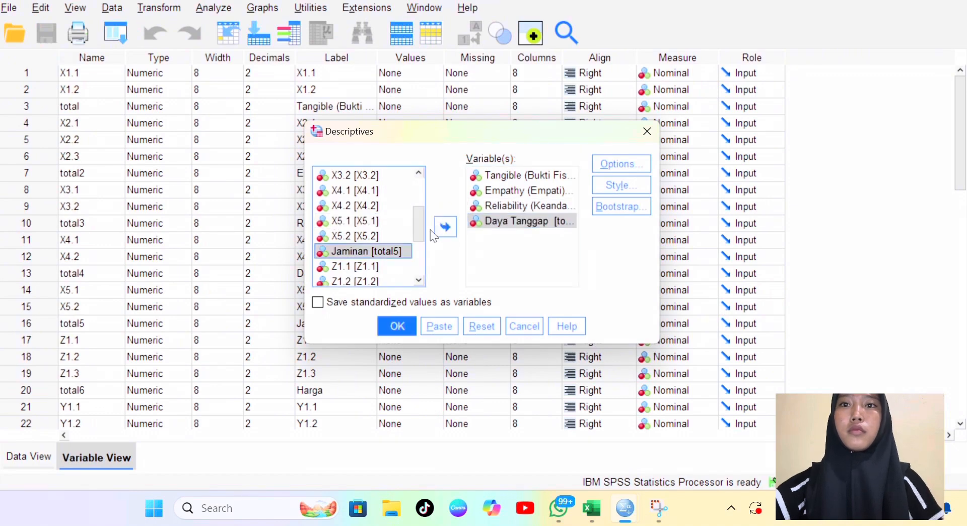
pyautogui.scroll(-1, 361, 252)
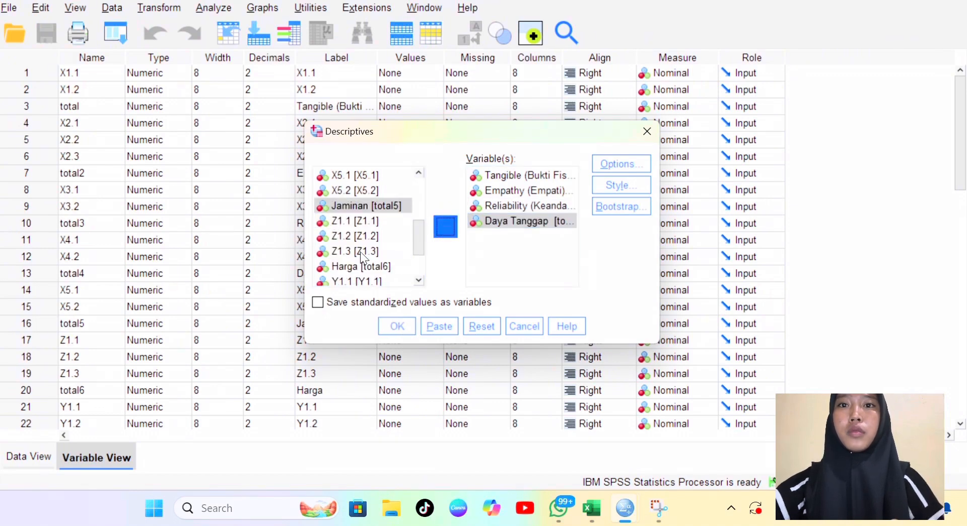
pyautogui.click(445, 227)
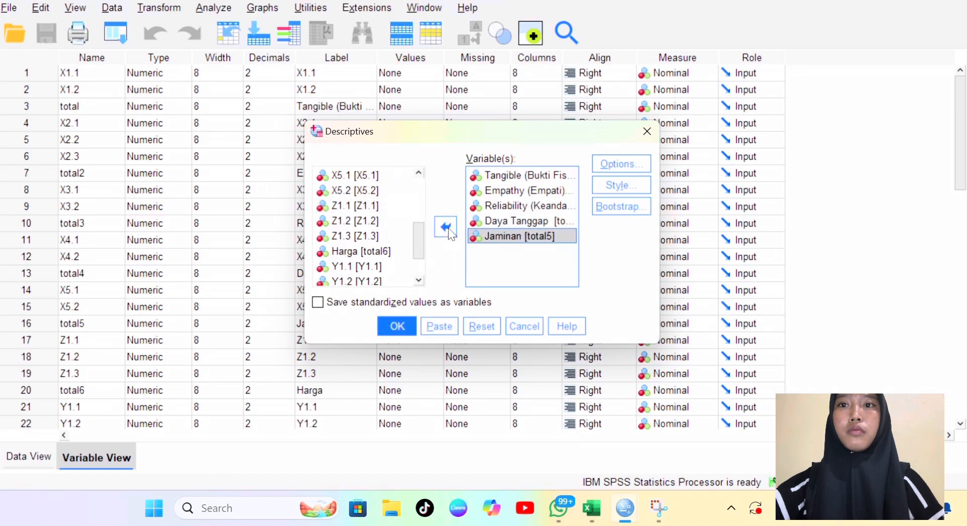
pyautogui.click(368, 251)
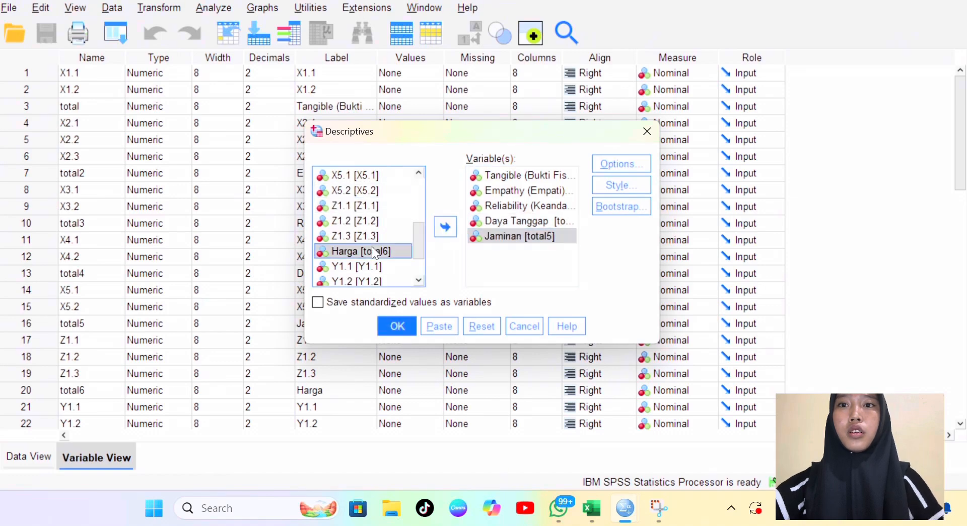
pyautogui.click(445, 228)
pyautogui.scroll(-1, 379, 260)
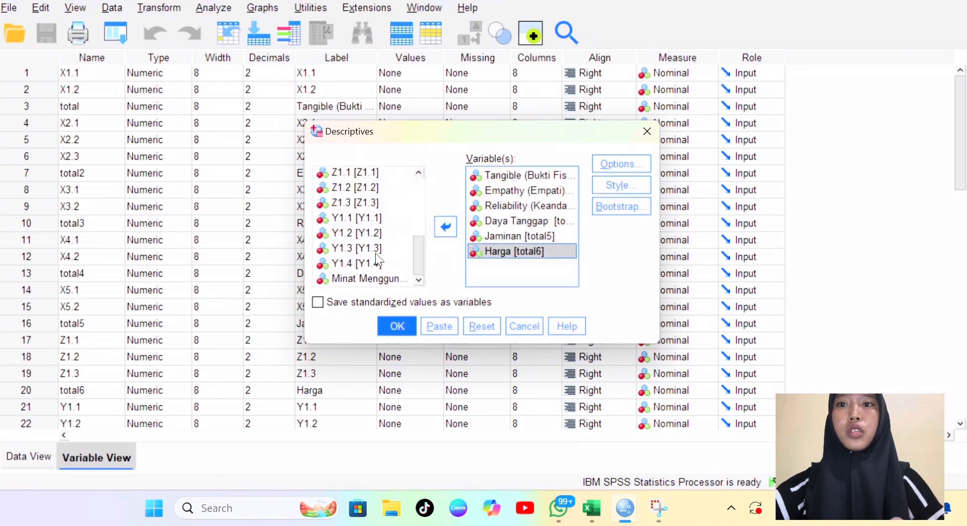
pyautogui.click(368, 278)
pyautogui.click(445, 227)
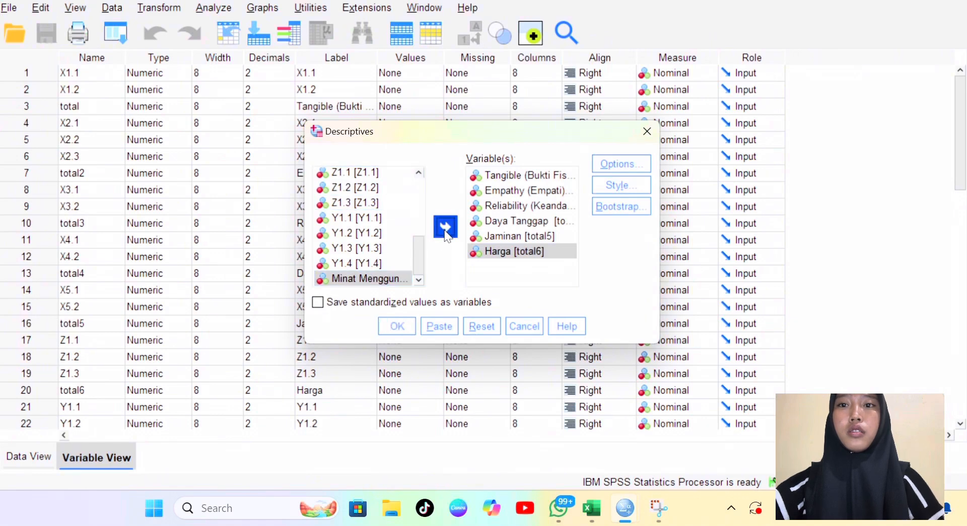
pyautogui.click(397, 328)
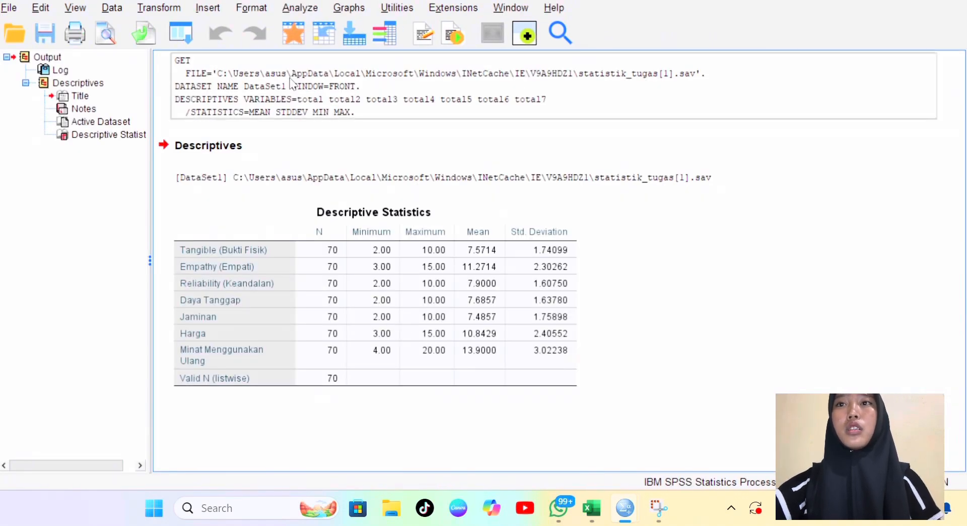
# - Run a bivariate Pearson correlation on X1.1, X1.2 and Tangible (Bukti Fisik)
pyautogui.click(310, 8)
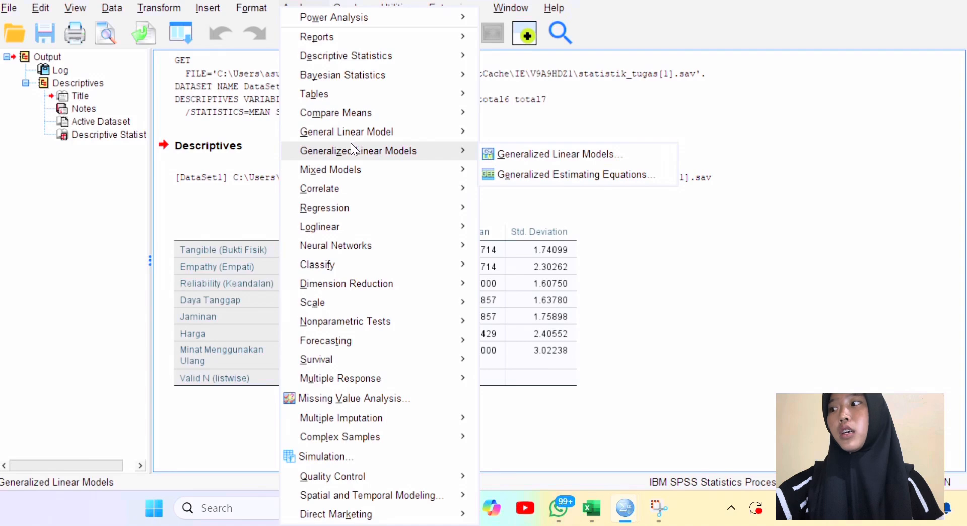
pyautogui.moveTo(356, 188)
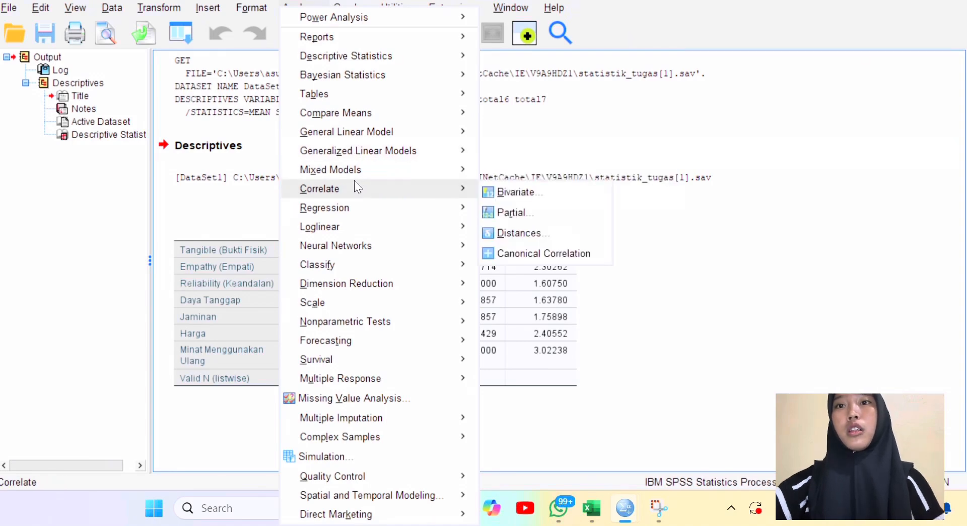
pyautogui.click(503, 193)
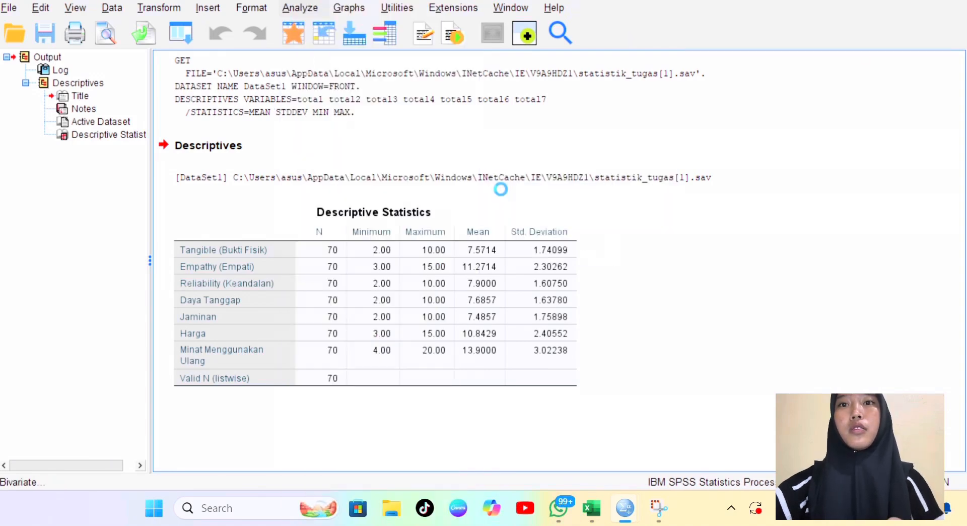
pyautogui.click(379, 130)
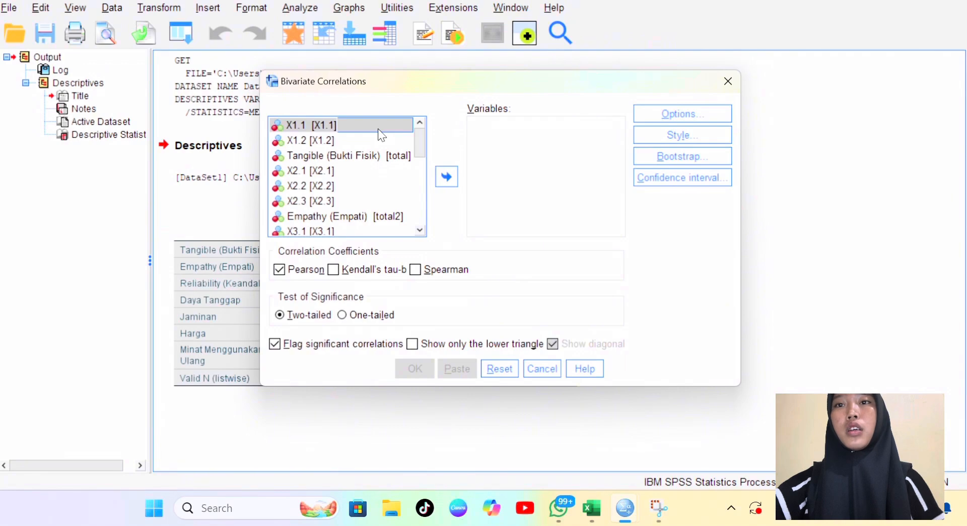
pyautogui.click(446, 176)
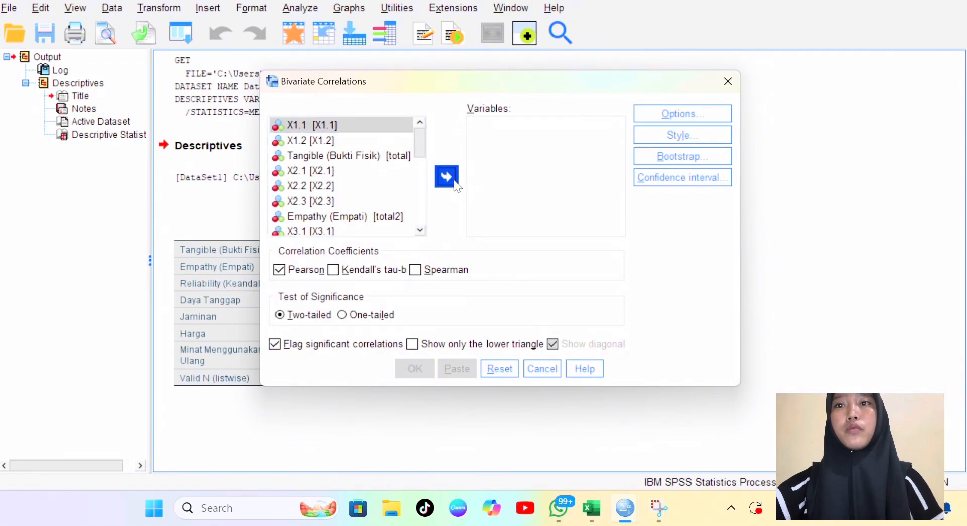
pyautogui.click(365, 126)
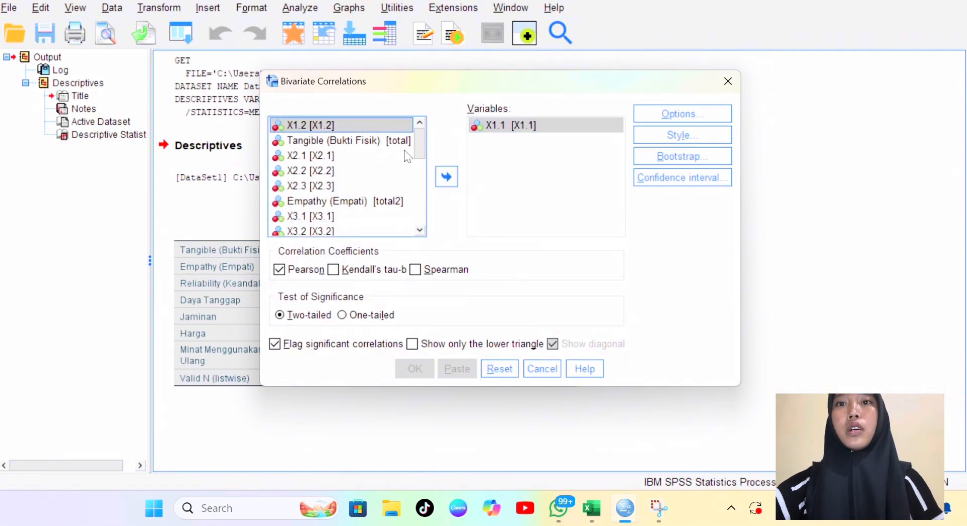
pyautogui.click(451, 172)
pyautogui.click(450, 171)
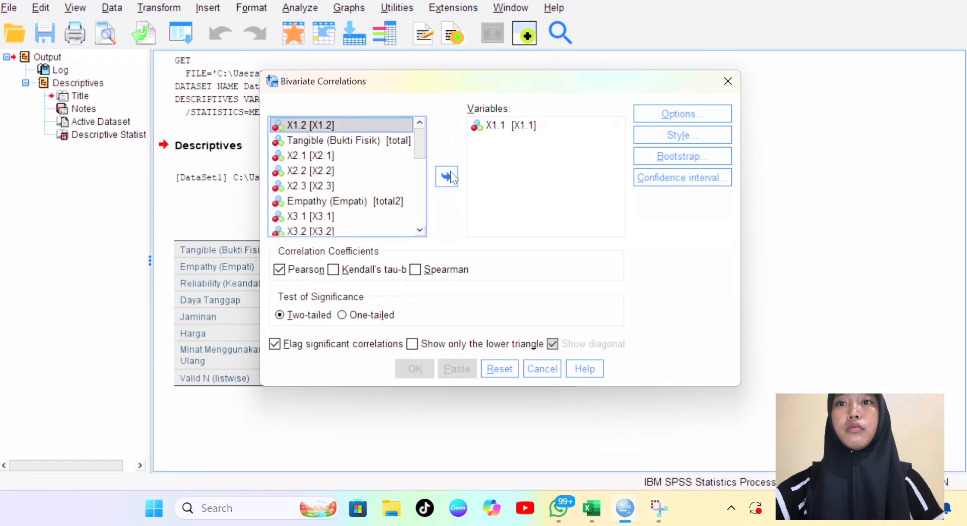
pyautogui.click(450, 172)
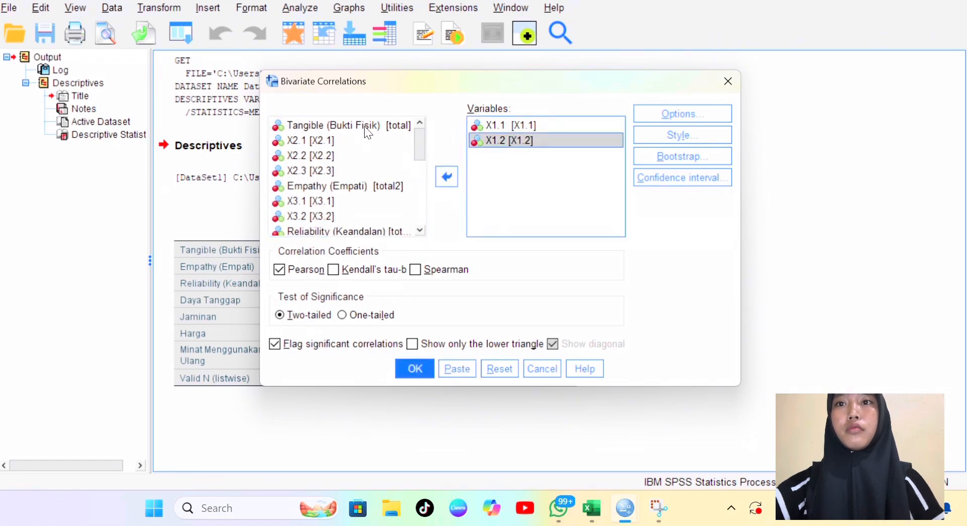
pyautogui.click(368, 132)
pyautogui.click(447, 176)
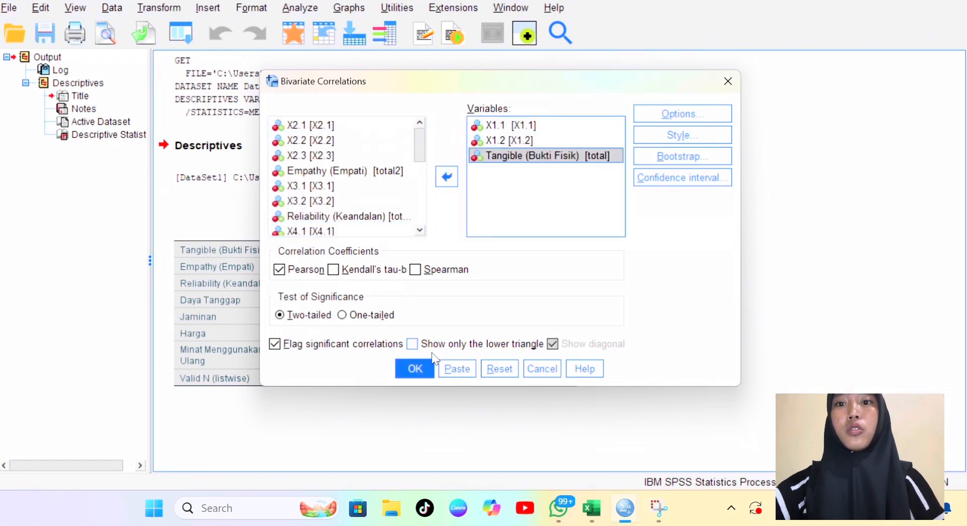
pyautogui.click(415, 367)
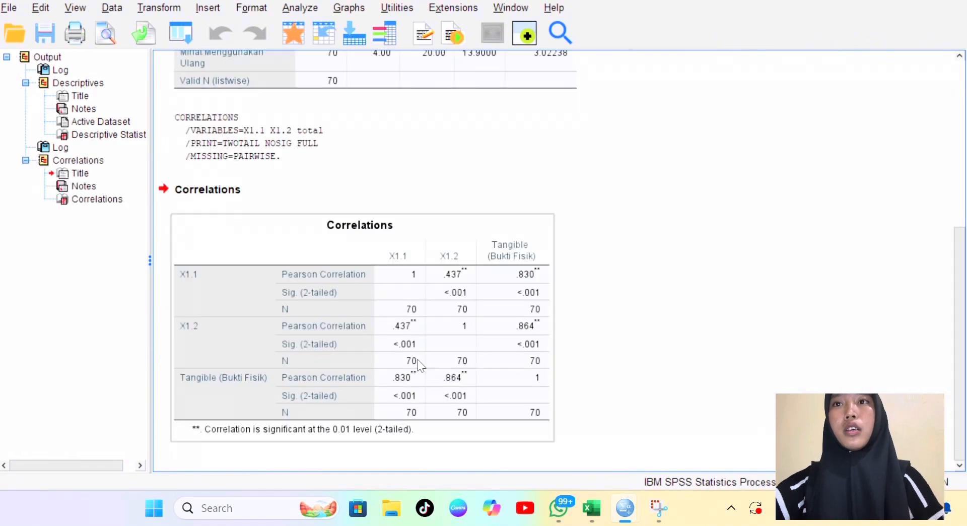
# - Reopen Bivariate Correlations and remove X1.1, X1.2 and Tangible (Bukti Fisik) from the analysis variables
pyautogui.click(301, 8)
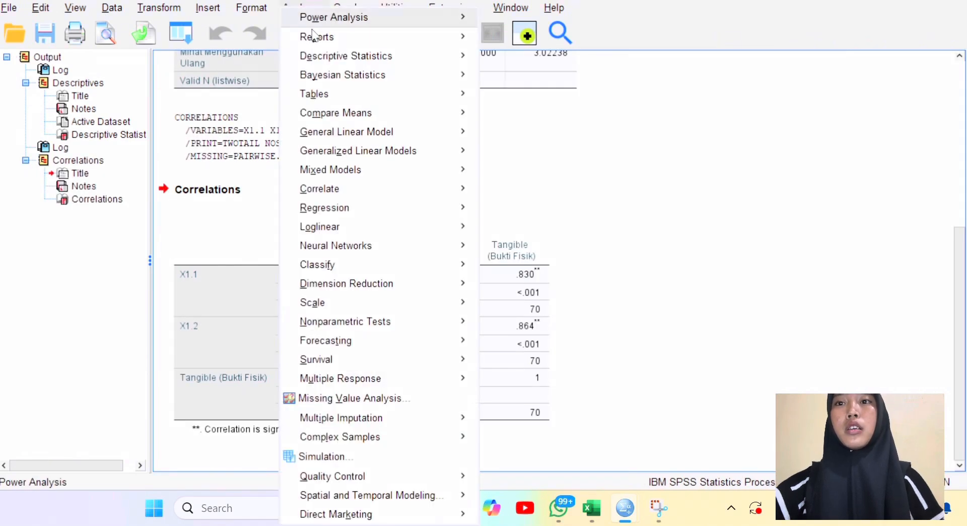
pyautogui.moveTo(346, 191)
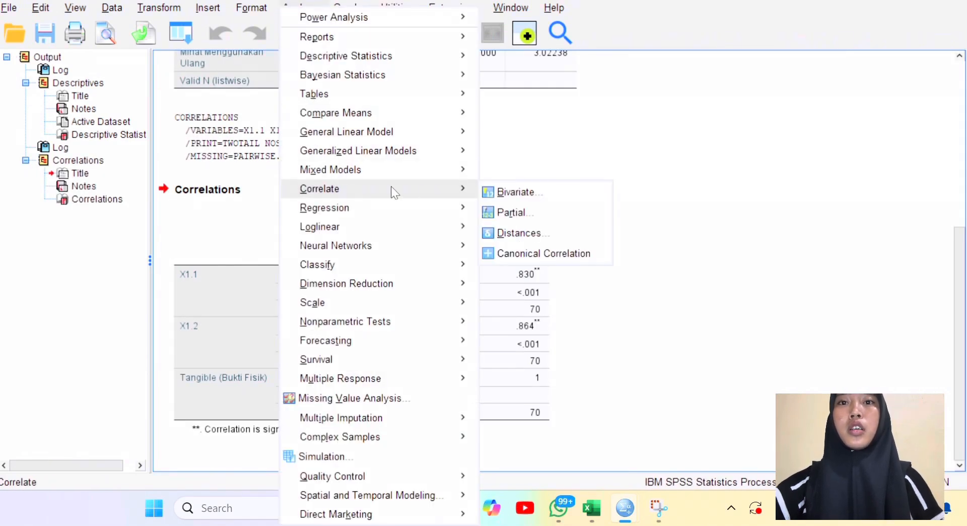
pyautogui.click(482, 194)
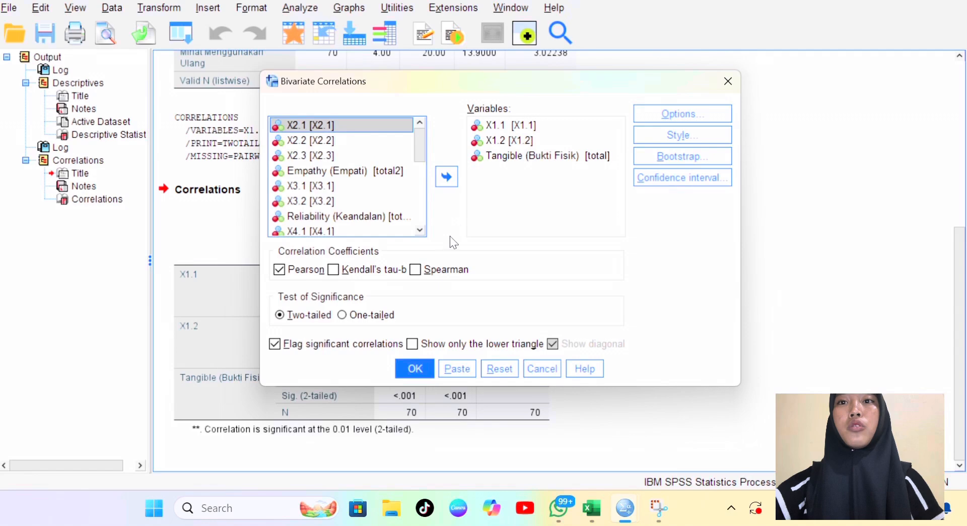
pyautogui.click(522, 180)
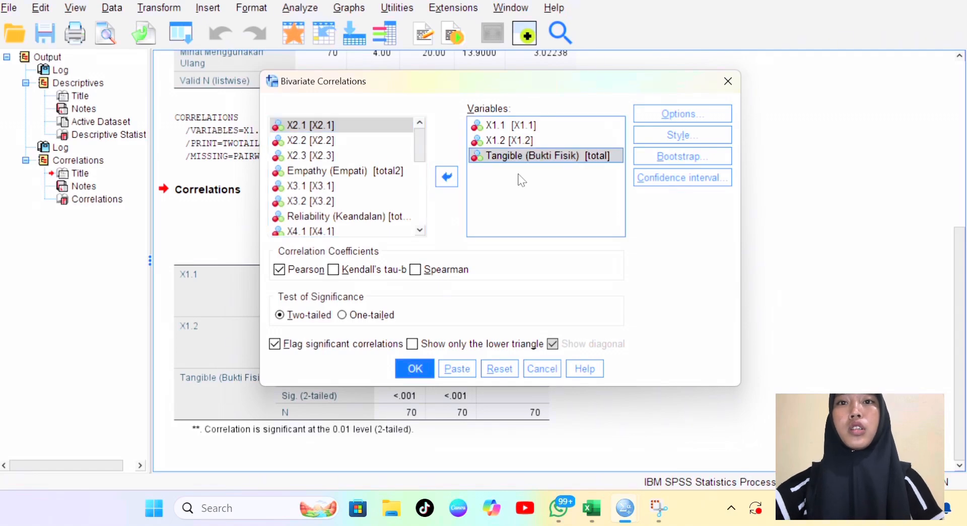
pyautogui.doubleClick(518, 126)
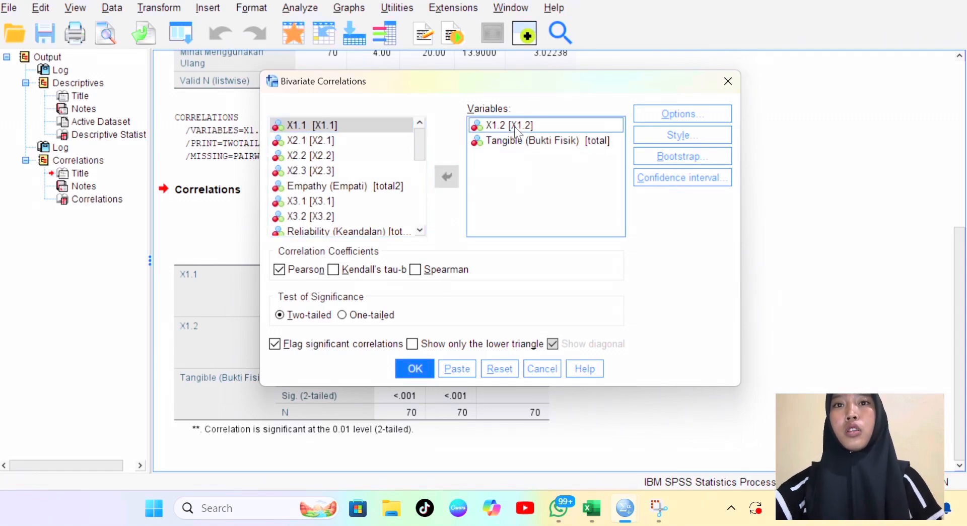
pyautogui.doubleClick(518, 126)
pyautogui.doubleClick(518, 127)
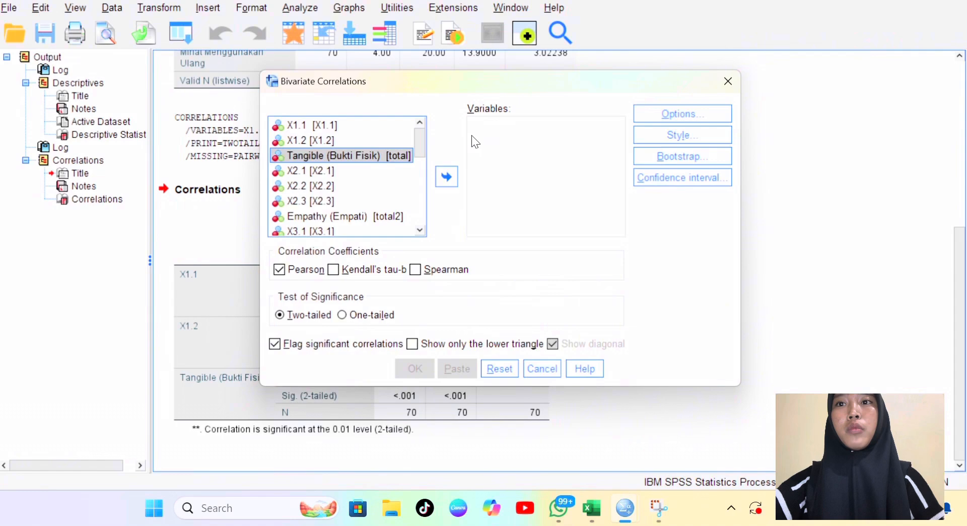
# - Add X2.1, X2.2, X2.3 and Empathy (Empati) as the analysis variables and run the correlation
pyautogui.doubleClick(352, 171)
pyautogui.doubleClick(343, 173)
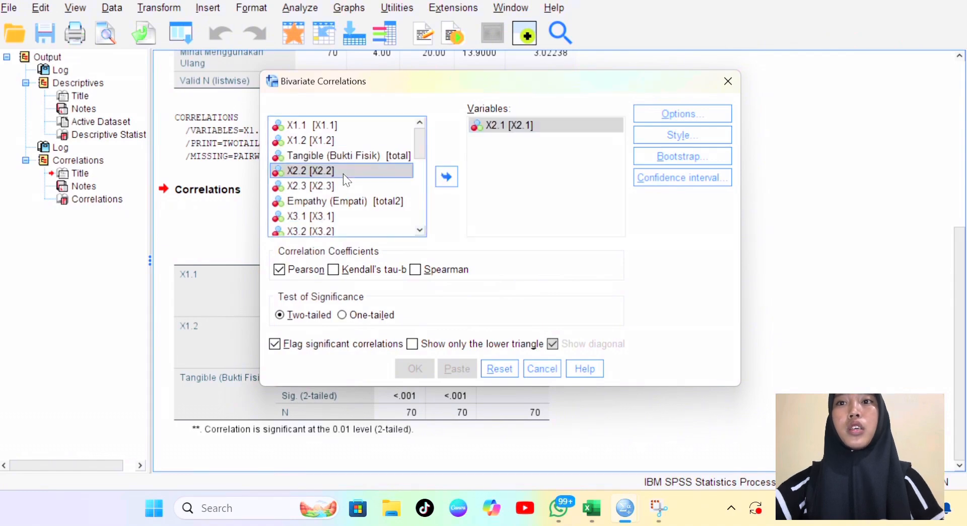
pyautogui.click(329, 172)
pyautogui.doubleClick(328, 170)
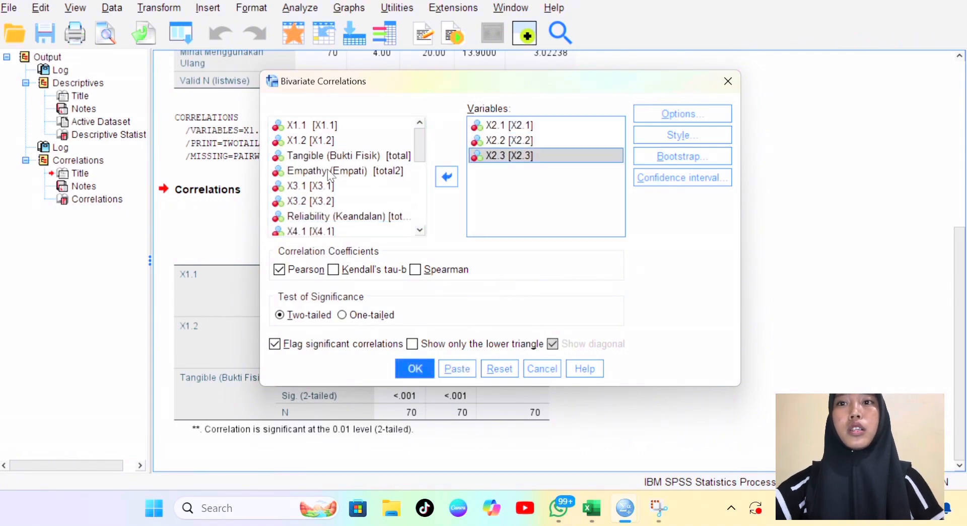
pyautogui.doubleClick(328, 171)
pyautogui.click(413, 369)
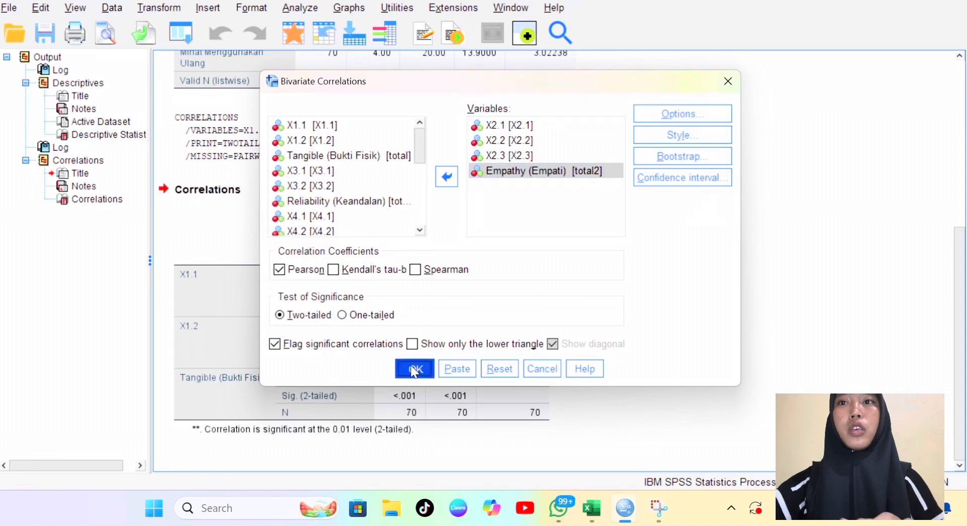
# - Reopen Bivariate Correlations and clear the X2 items and Empathy (Empati) from the analysis variables
pyautogui.click(307, 8)
pyautogui.moveTo(358, 204)
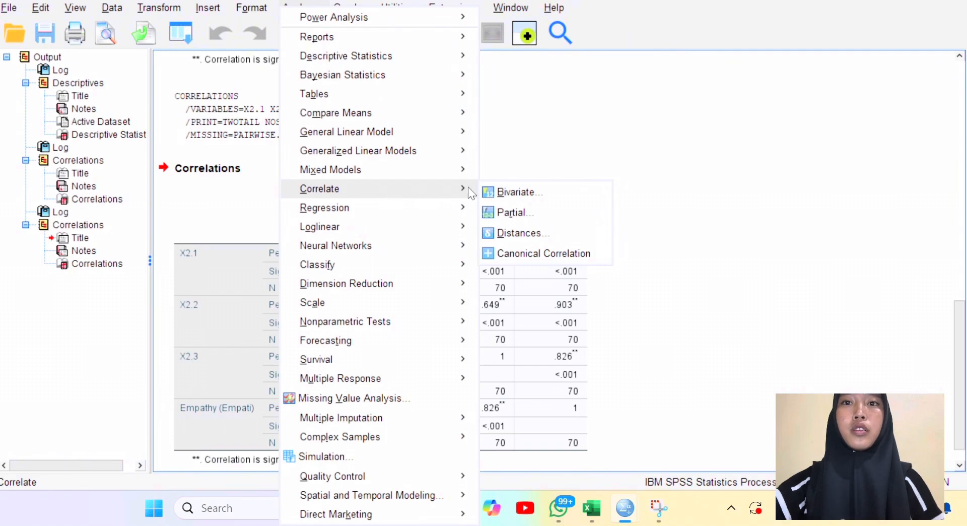
pyautogui.click(496, 192)
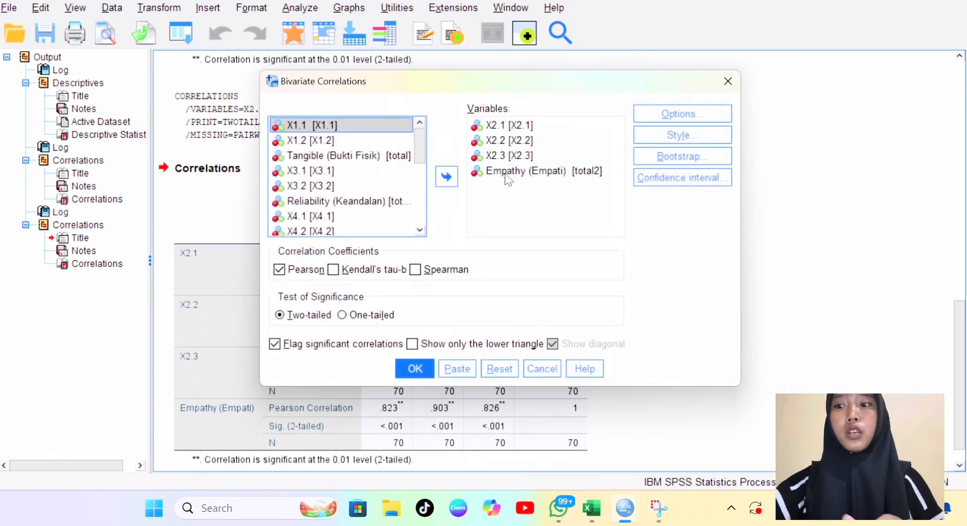
pyautogui.click(505, 201)
pyautogui.hotkey('ctrl', 'a')
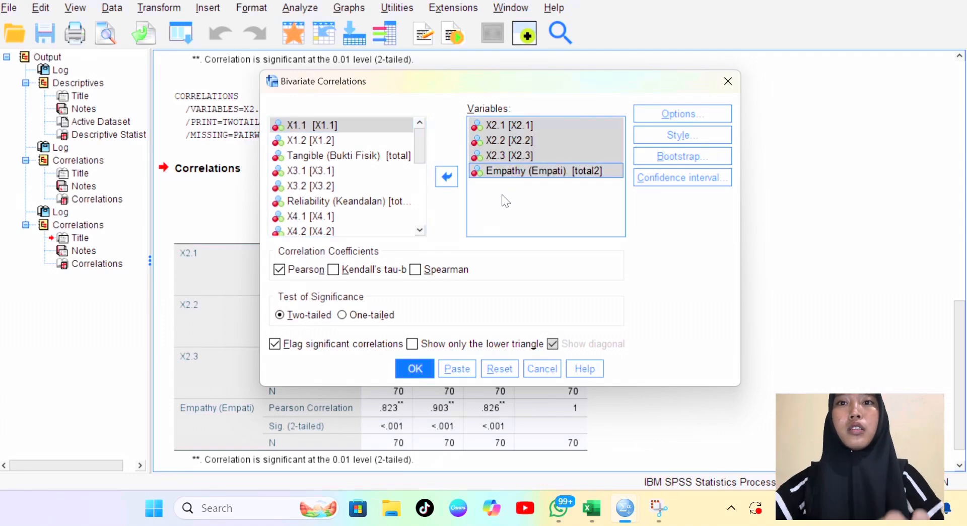
pyautogui.click(447, 168)
# - Add X3.1, X3.2 and Reliability (Keandalan) as the analysis variables and run the correlation
pyautogui.scroll(-2, 346, 176)
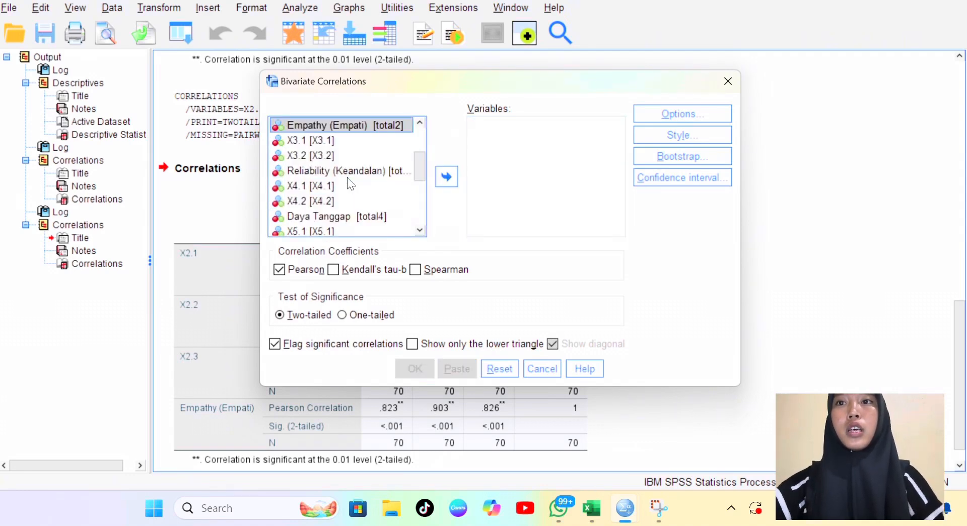
pyautogui.doubleClick(324, 140)
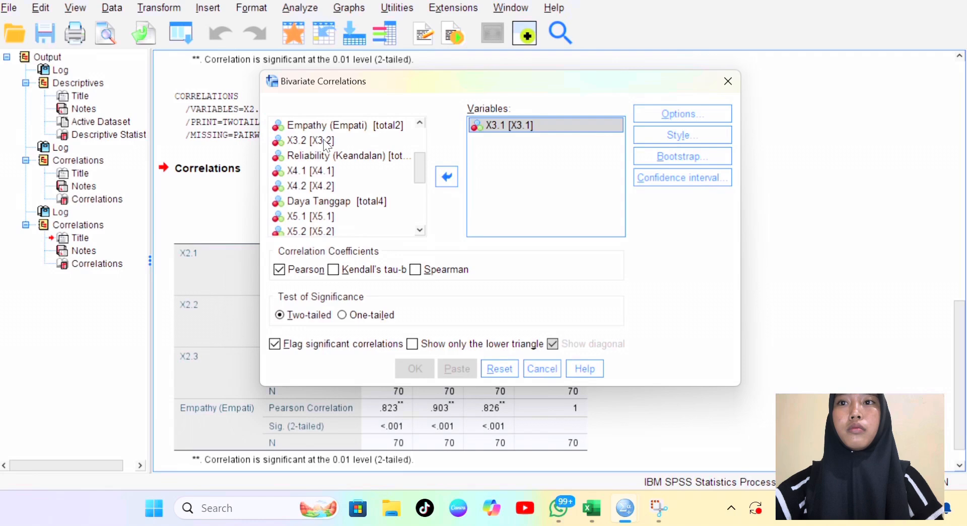
pyautogui.doubleClick(324, 141)
pyautogui.doubleClick(324, 141)
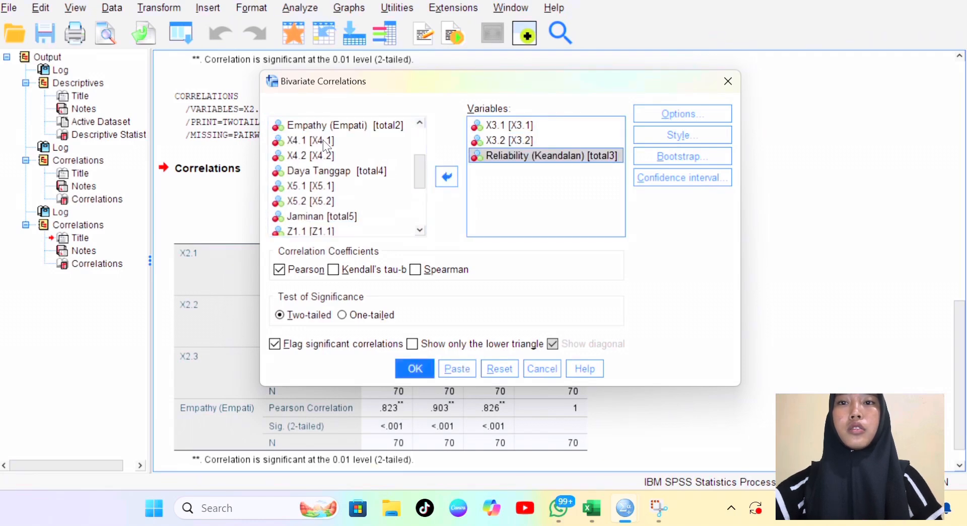
pyautogui.click(413, 368)
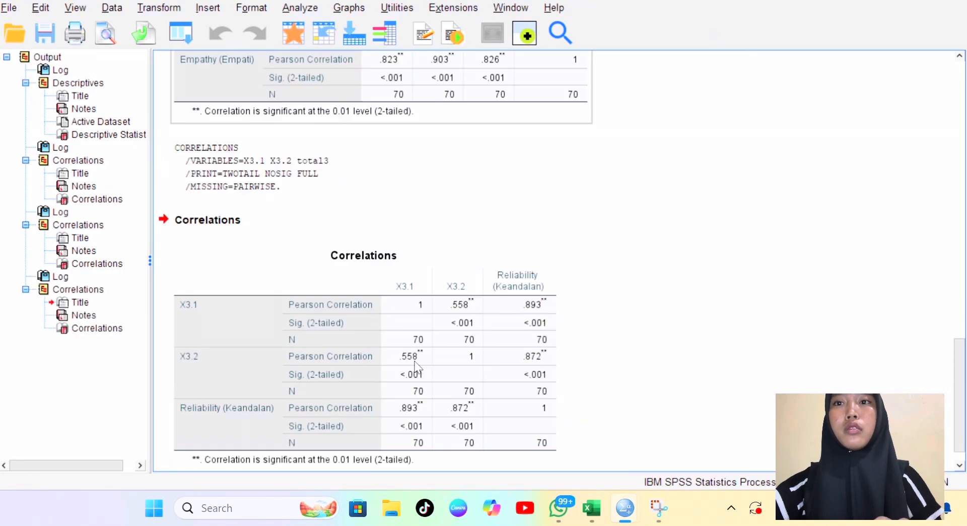
# - Reopen Bivariate Correlations and clear X3.1, X3.2 and Reliability (Keandalan) from the analysis variables
pyautogui.click(312, 9)
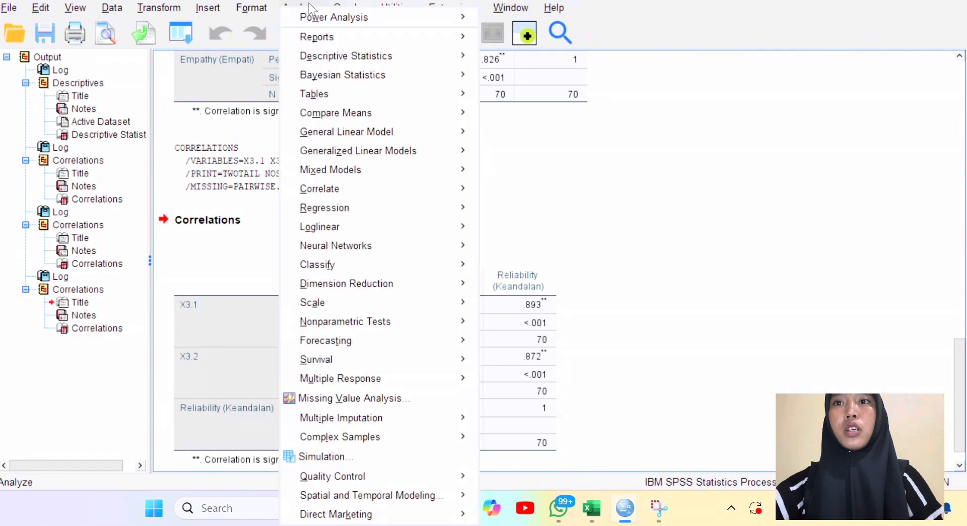
pyautogui.moveTo(356, 195)
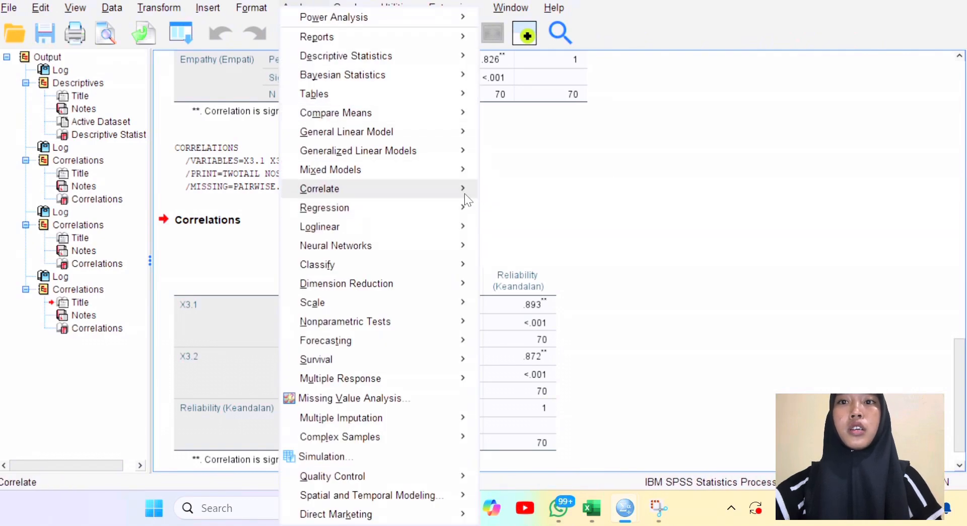
pyautogui.click(493, 195)
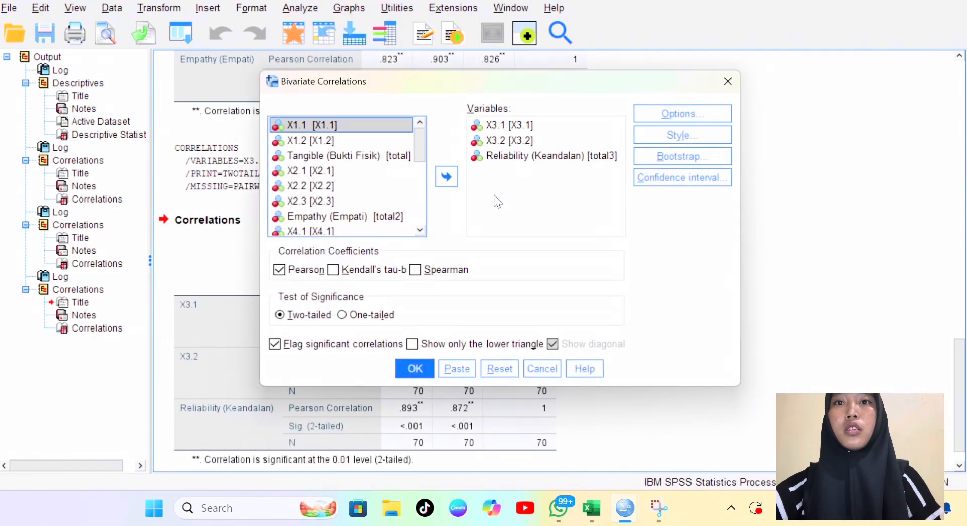
pyautogui.click(499, 168)
pyautogui.hotkey('ctrl', 'a')
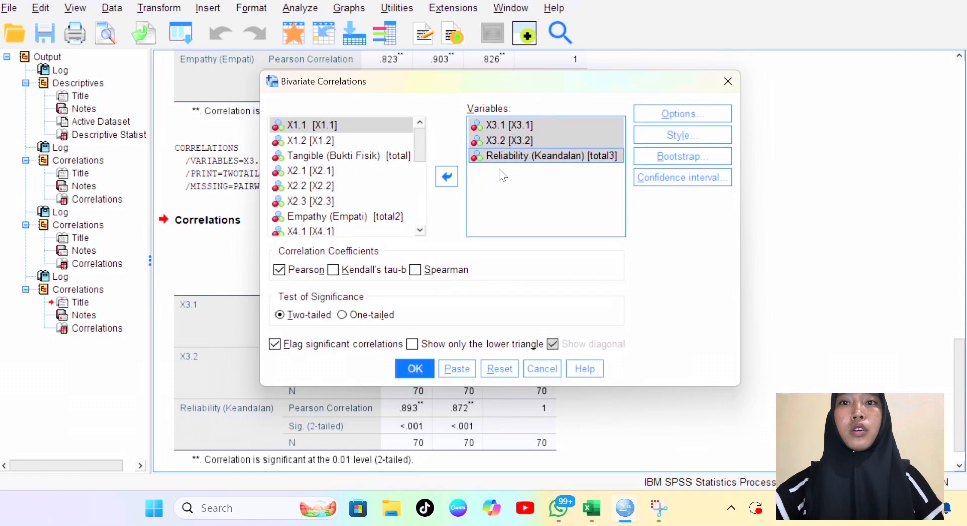
pyautogui.click(447, 176)
# - Add X4.1, X4.2 and Daya Tanggap as the analysis variables and run the correlation
pyautogui.scroll(-2, 371, 196)
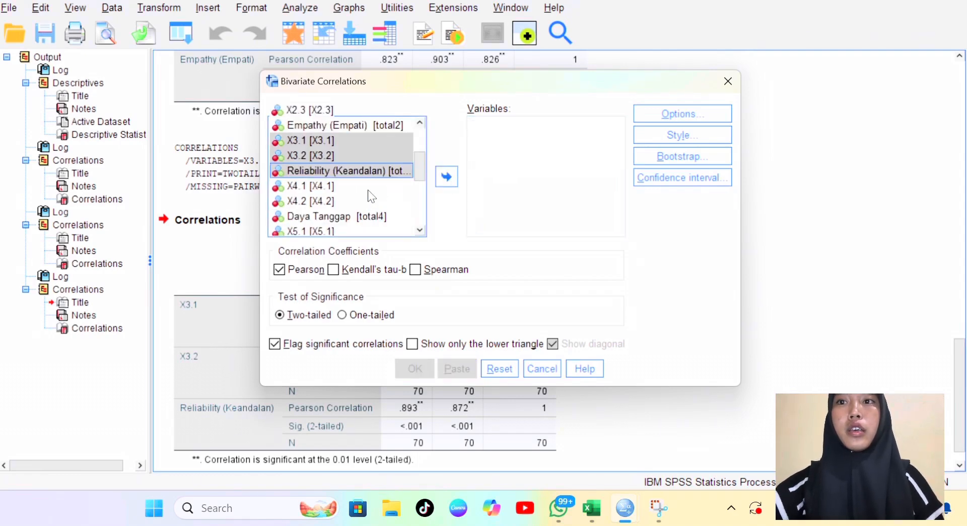
pyautogui.doubleClick(348, 188)
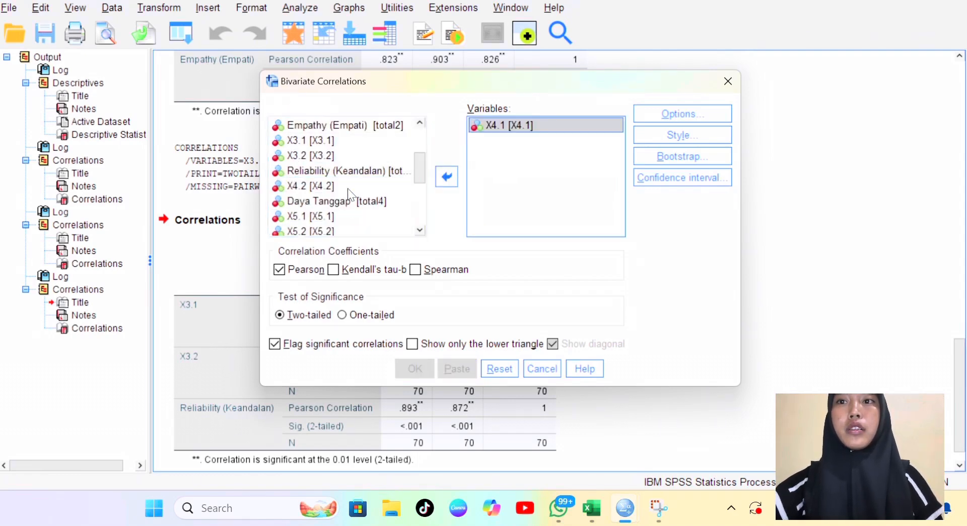
pyautogui.doubleClick(318, 186)
pyautogui.doubleClick(320, 187)
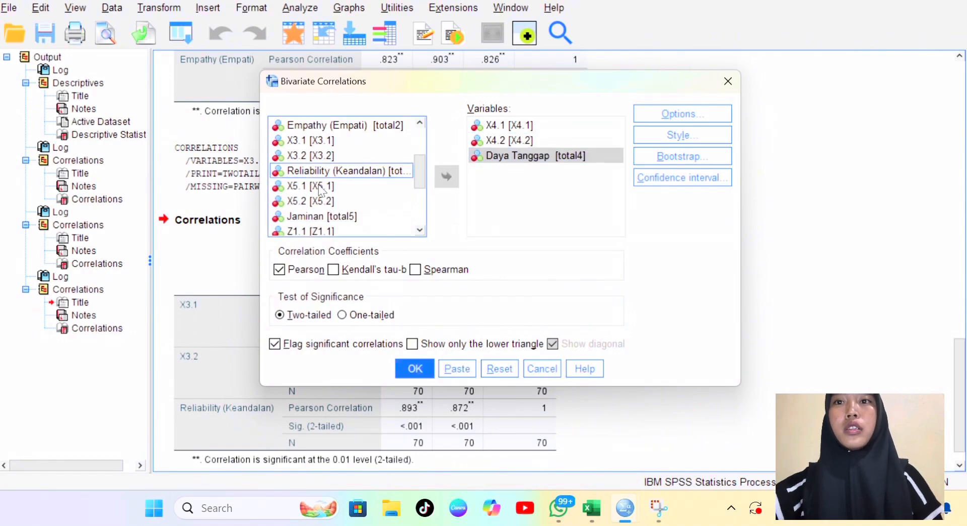
pyautogui.click(414, 369)
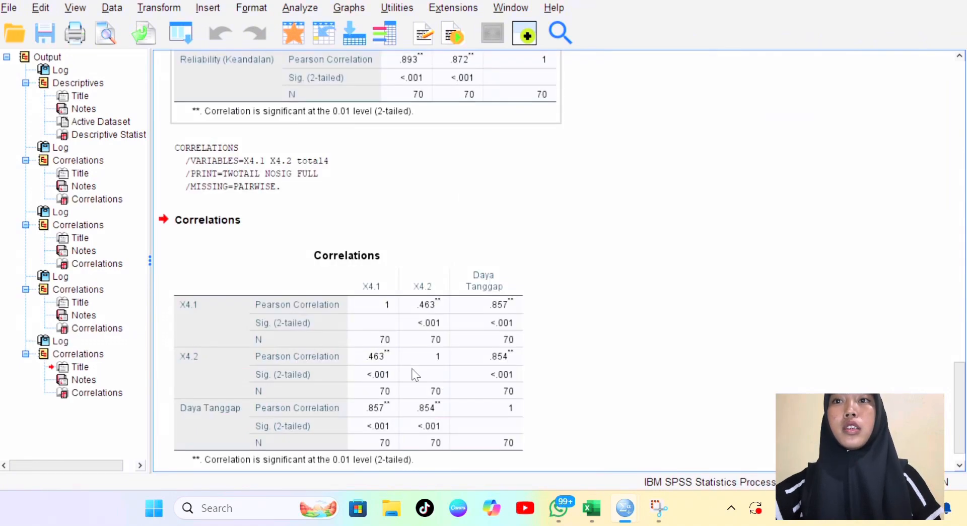
pyautogui.scroll(-1, 409, 292)
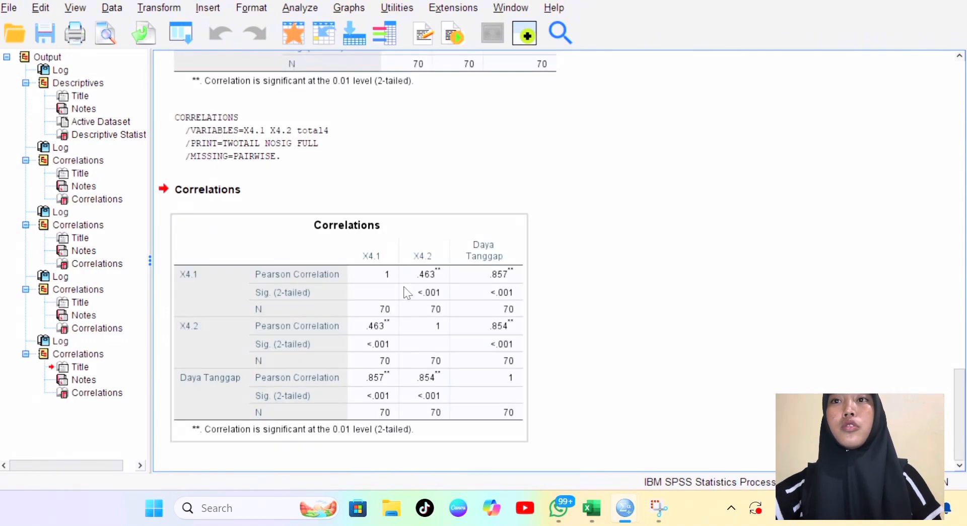
# - Reopen Bivariate Correlations and clear X4.1, X4.2 and Daya Tanggap from the analysis variables
pyautogui.click(295, 8)
pyautogui.moveTo(367, 195)
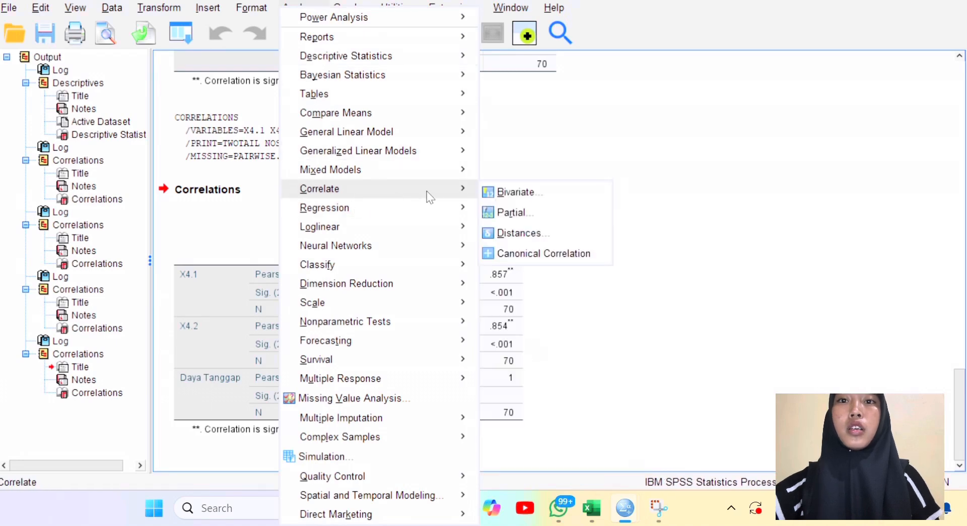
pyautogui.click(496, 192)
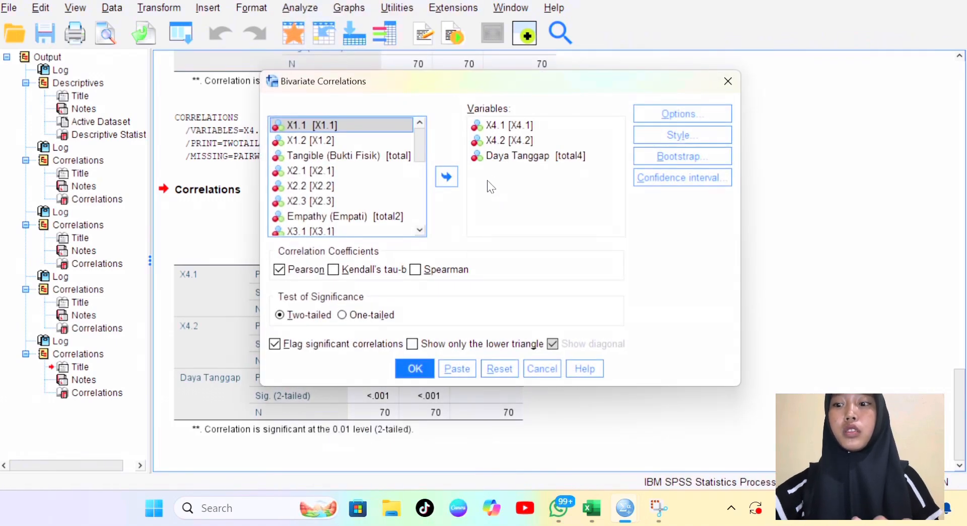
pyautogui.click(492, 187)
pyautogui.hotkey('ctrl', 'a')
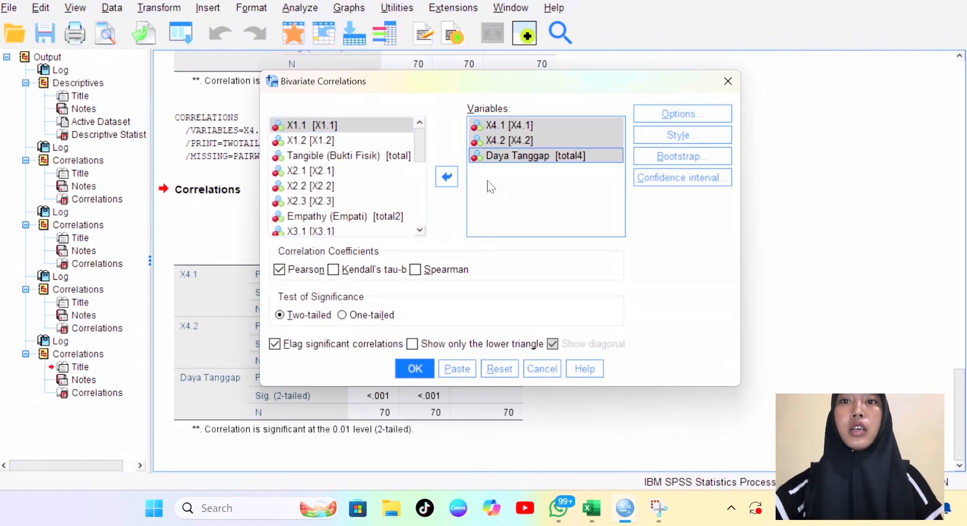
pyautogui.click(446, 176)
# - Add X5.1, X5.2 and Jaminan as the analysis variables and run the correlation
pyautogui.scroll(-3, 386, 189)
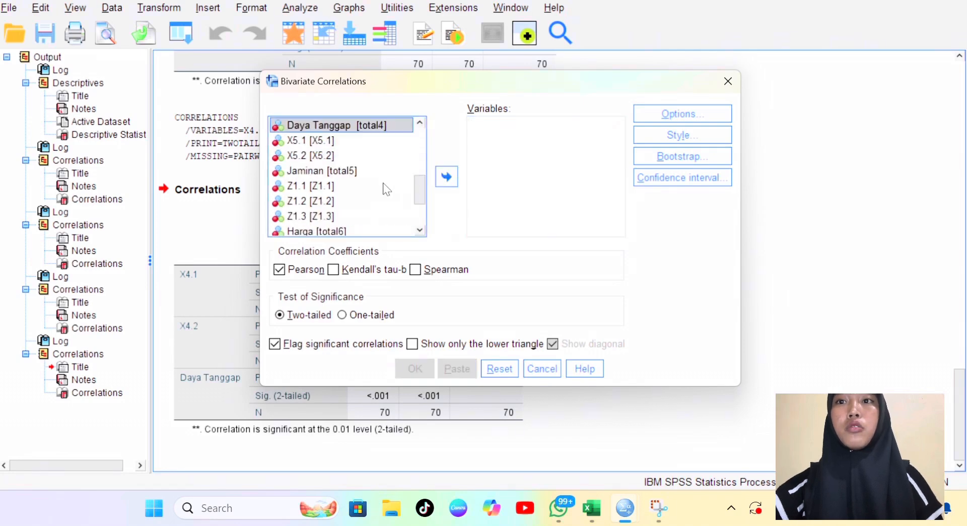
pyautogui.doubleClick(306, 141)
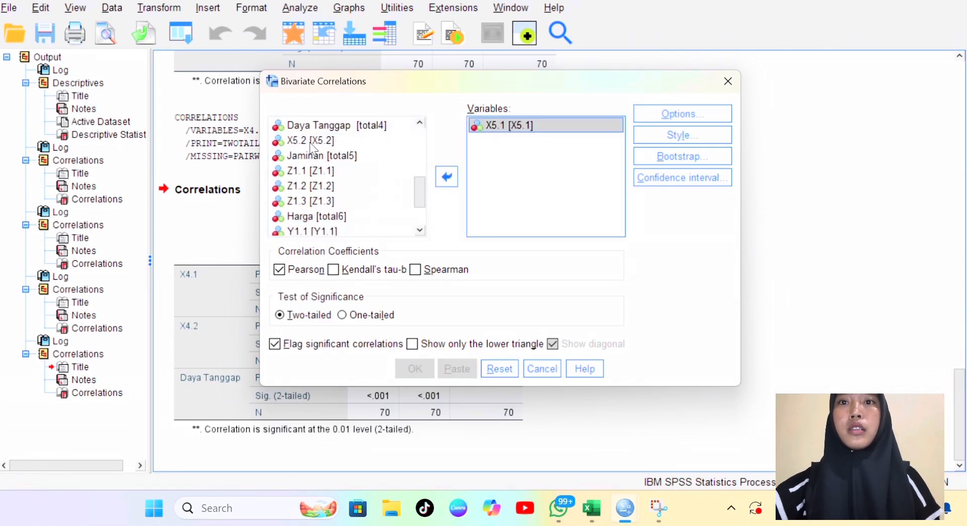
pyautogui.doubleClick(311, 142)
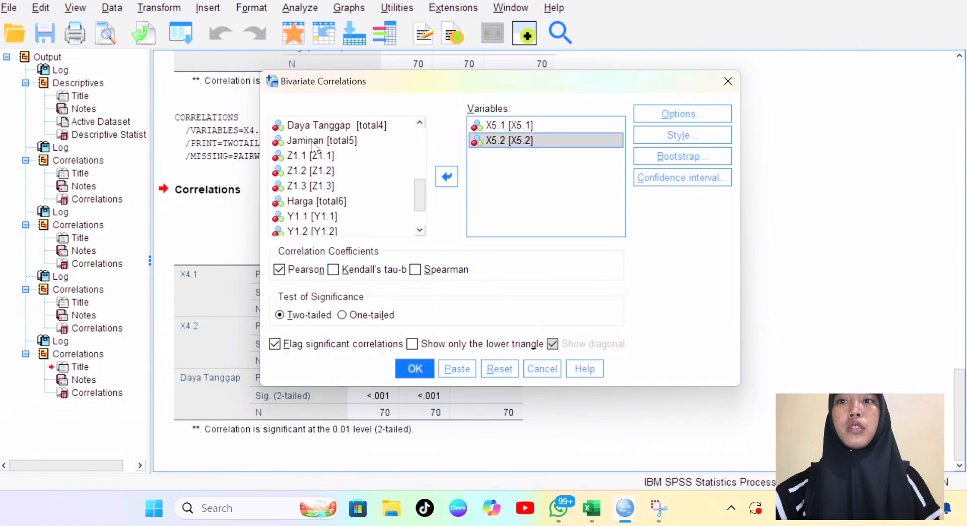
pyautogui.doubleClick(314, 144)
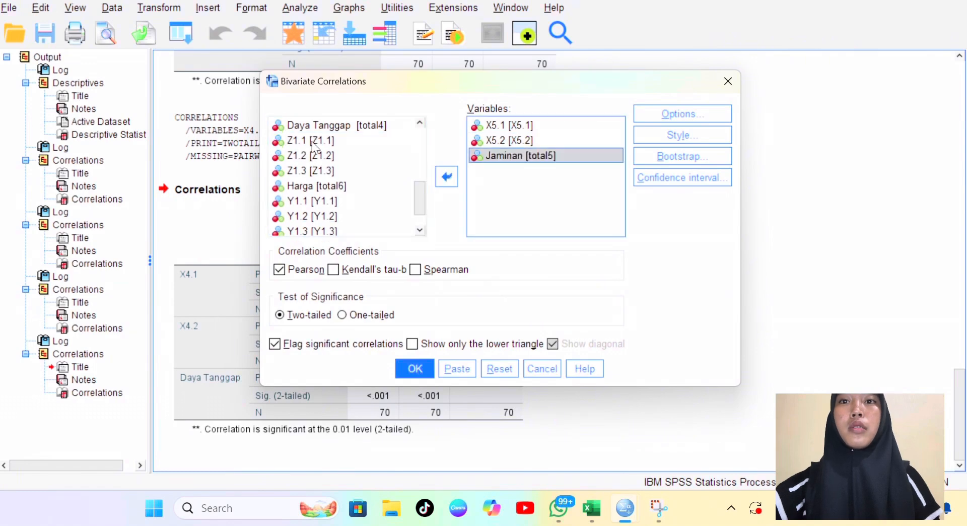
pyautogui.click(413, 368)
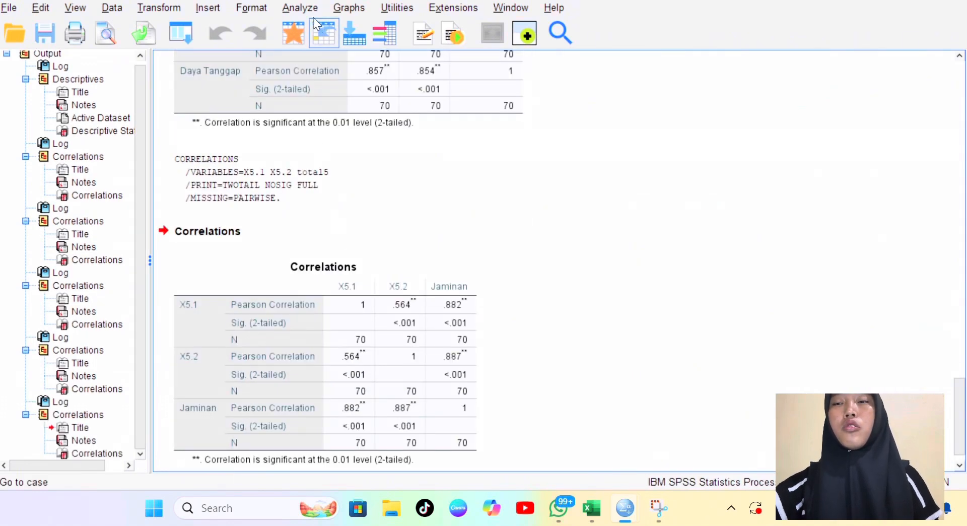
# - Reopen Bivariate Correlations and clear X5.1, X5.2 and Jaminan from the analysis variables
pyautogui.click(311, 9)
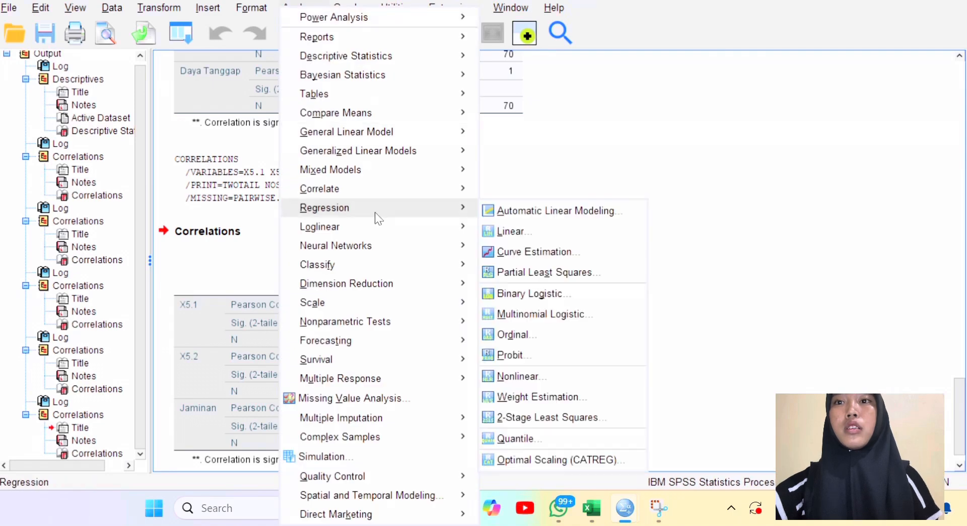
pyautogui.moveTo(436, 196)
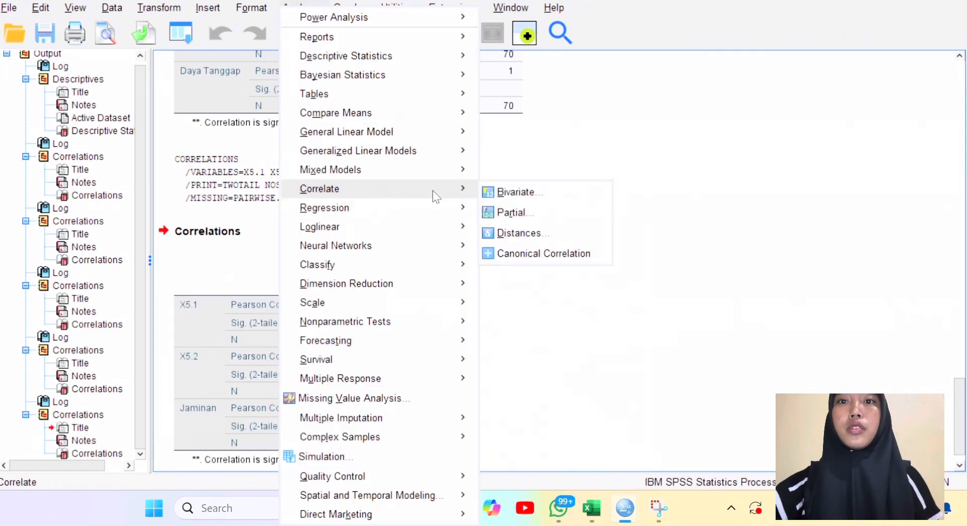
pyautogui.click(484, 192)
pyautogui.click(489, 190)
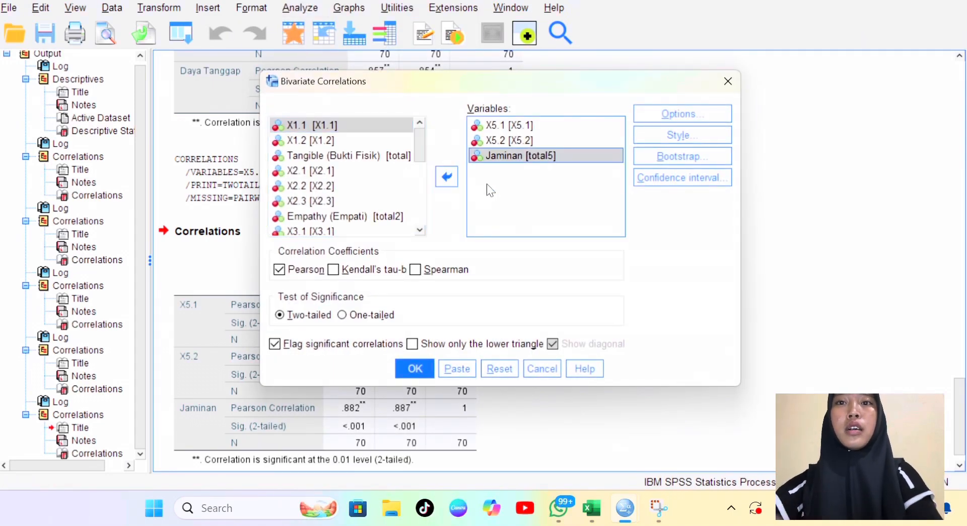
pyautogui.hotkey('ctrl', 'a')
pyautogui.click(446, 176)
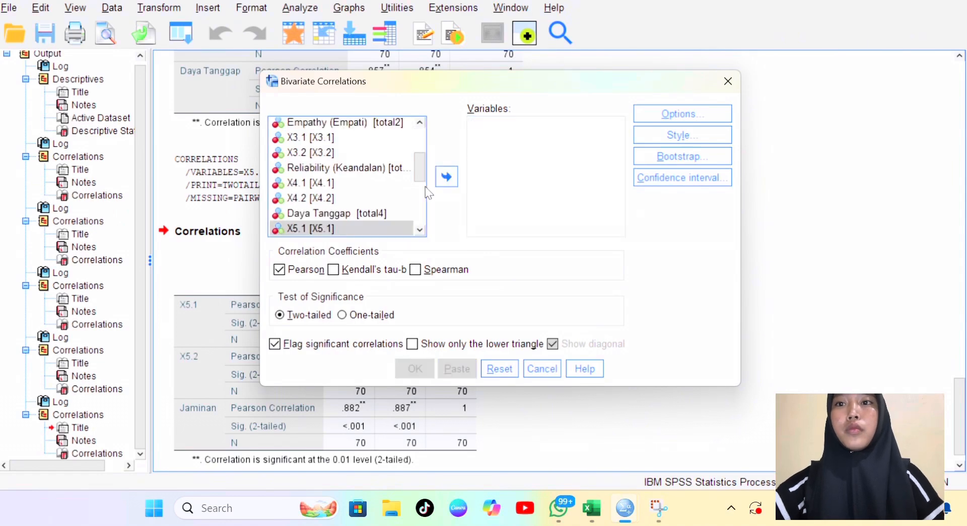
# - Add Z1.1, Z1.2, Z1.3 and Harga as the analysis variables and run the correlation
pyautogui.scroll(-4, 384, 208)
pyautogui.scroll(1, 356, 159)
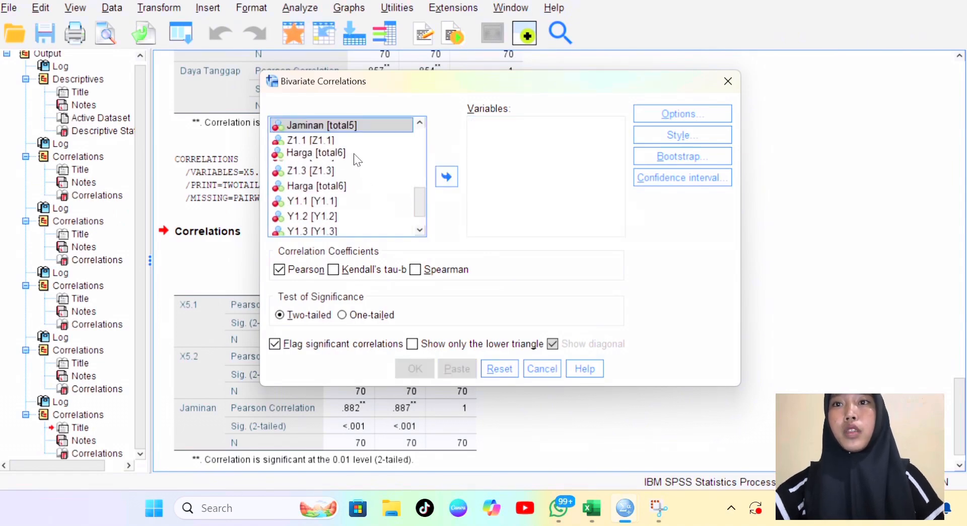
pyautogui.doubleClick(325, 143)
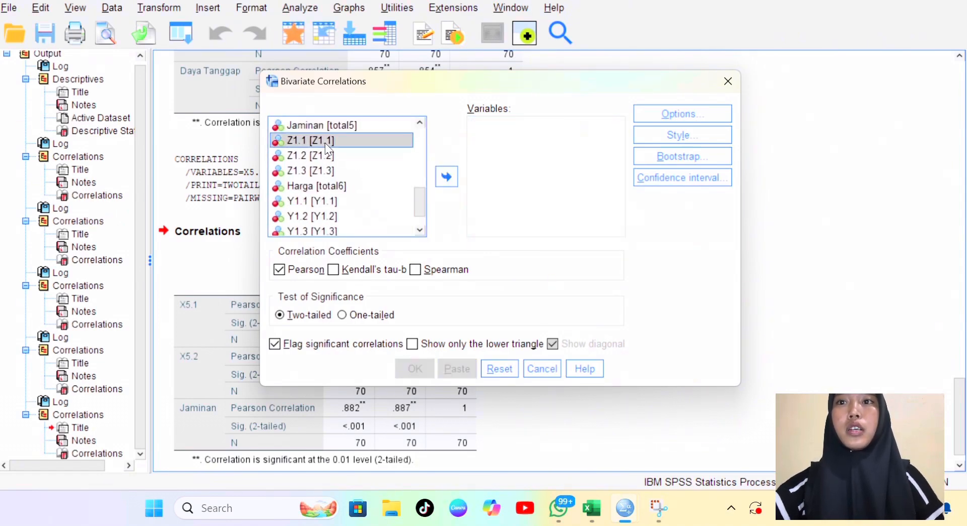
pyautogui.doubleClick(325, 143)
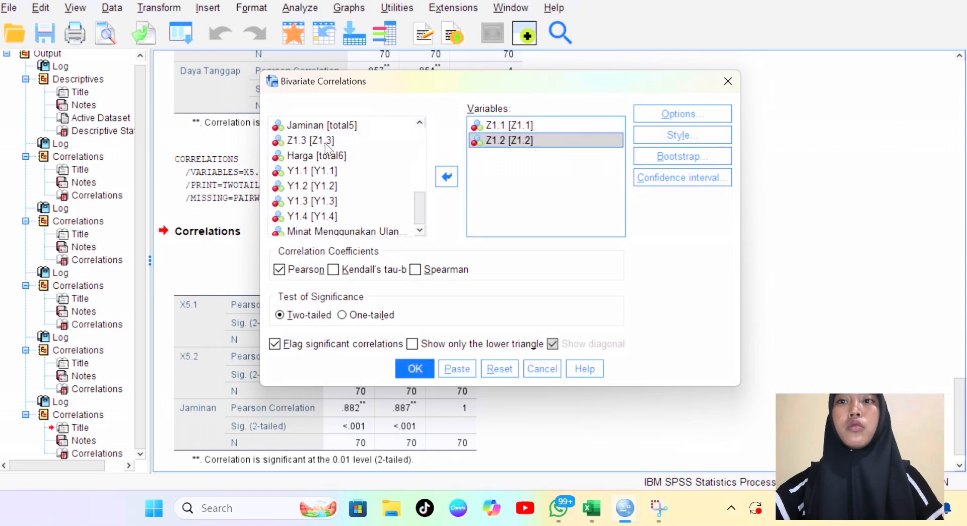
pyautogui.doubleClick(329, 141)
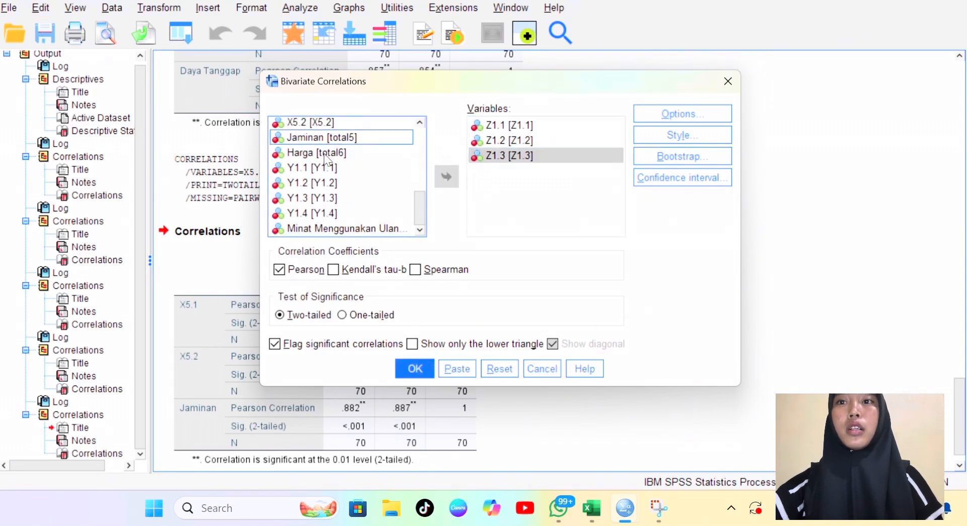
pyautogui.doubleClick(327, 151)
pyautogui.click(415, 373)
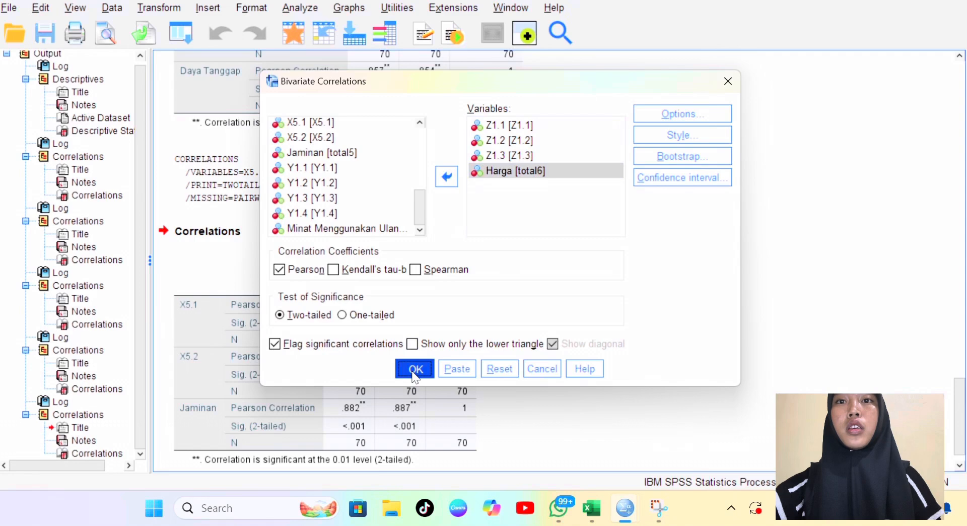
# - Reopen Bivariate Correlations and clear the Z1 items and Harga from the analysis variables
pyautogui.click(304, 11)
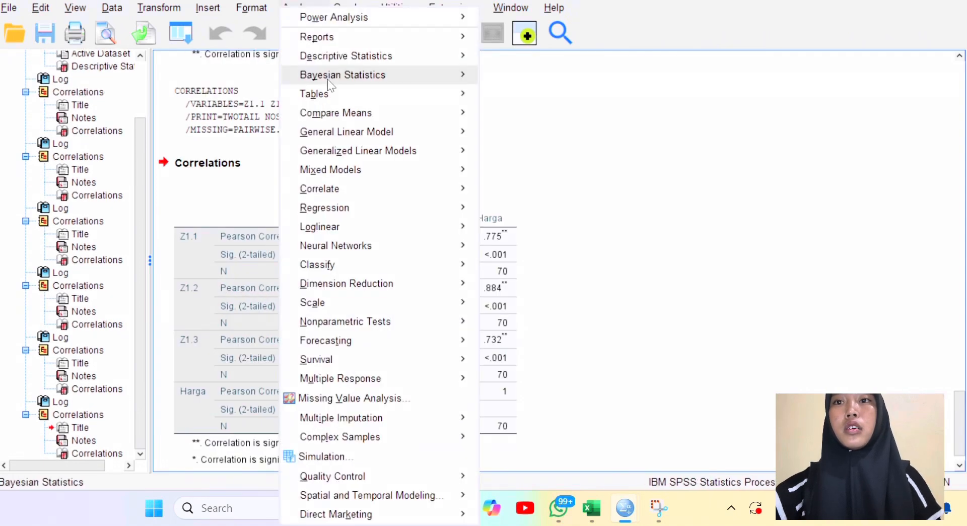
pyautogui.moveTo(371, 192)
pyautogui.click(488, 198)
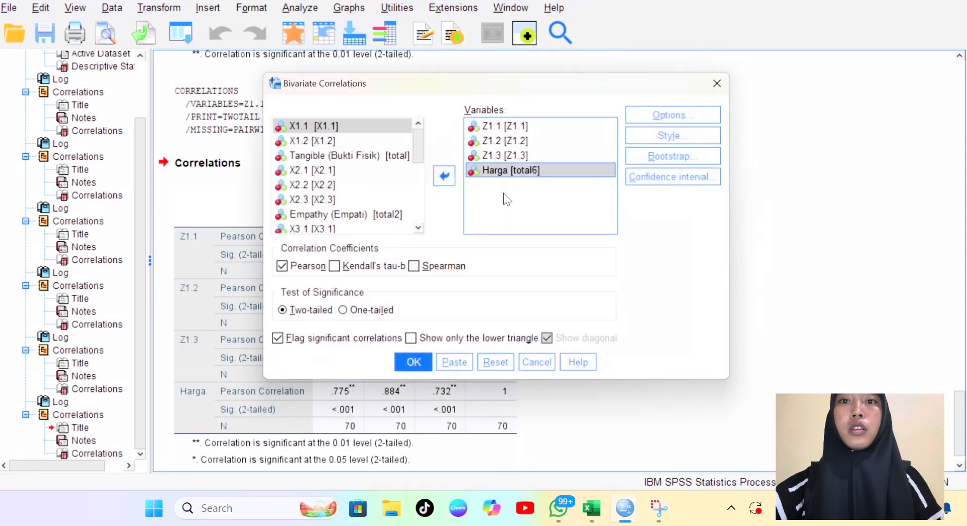
pyautogui.hotkey('ctrl', 'a')
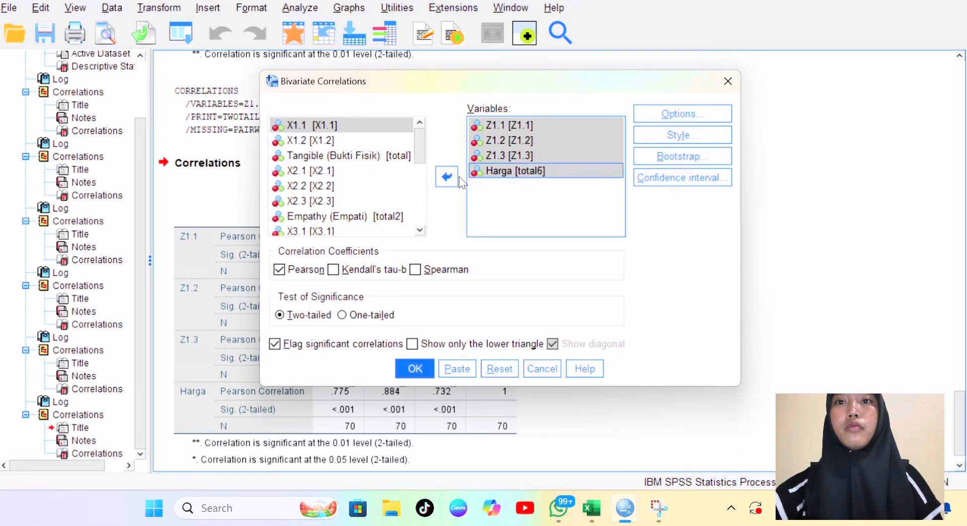
pyautogui.click(443, 177)
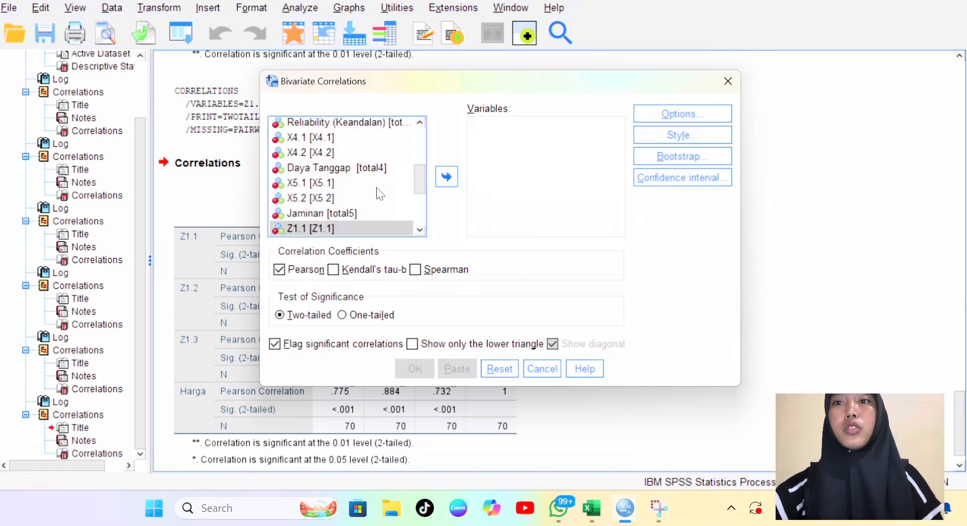
# - Add Y1.1, Y1.2, Y1.3, Y1.4 and Minat Menggunakan Ulang as the analysis variables and run the correlation
pyautogui.scroll(-3, 379, 193)
pyautogui.doubleClick(317, 173)
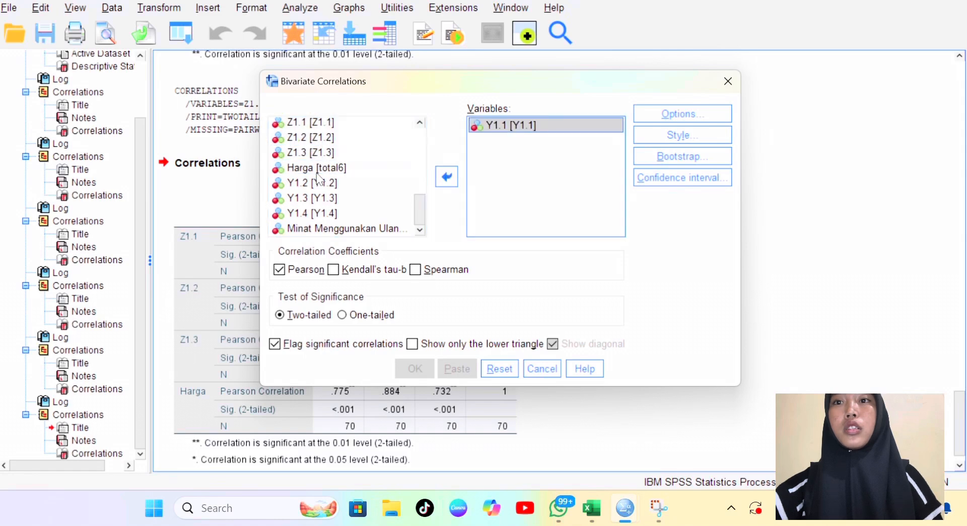
pyautogui.click(317, 172)
pyautogui.doubleClick(319, 182)
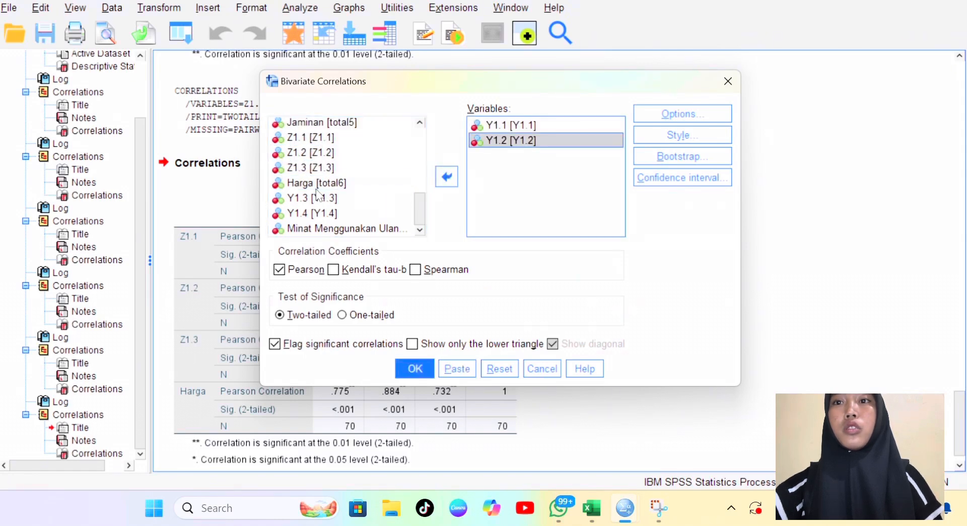
pyautogui.click(317, 190)
pyautogui.doubleClick(318, 198)
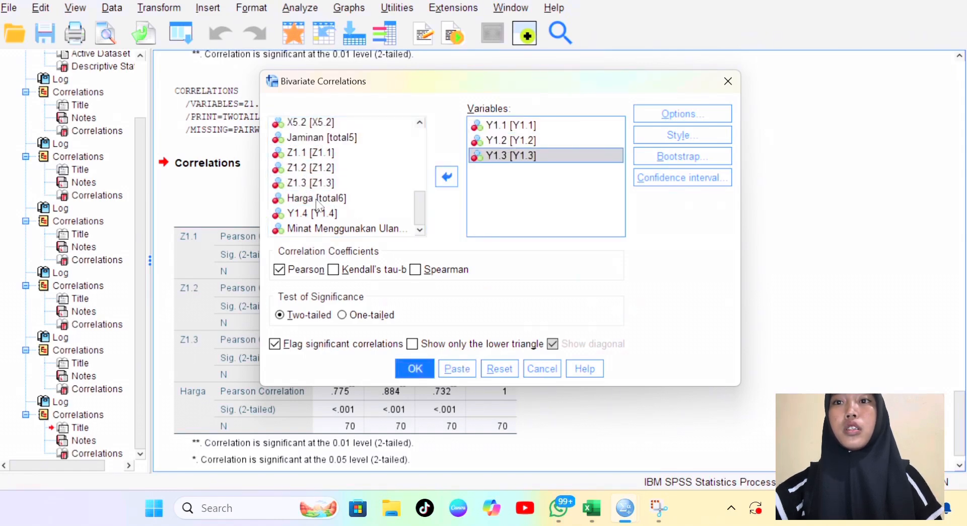
pyautogui.click(319, 215)
pyautogui.doubleClick(319, 214)
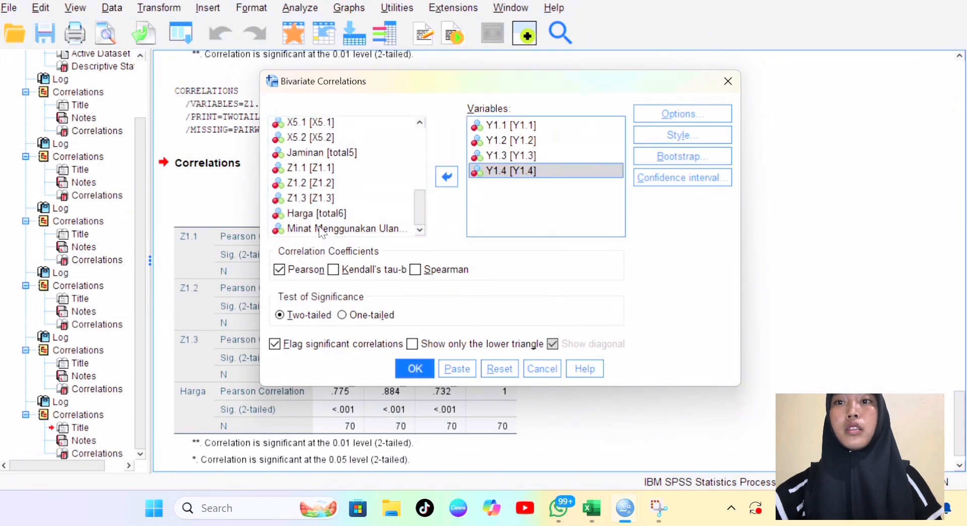
pyautogui.doubleClick(323, 229)
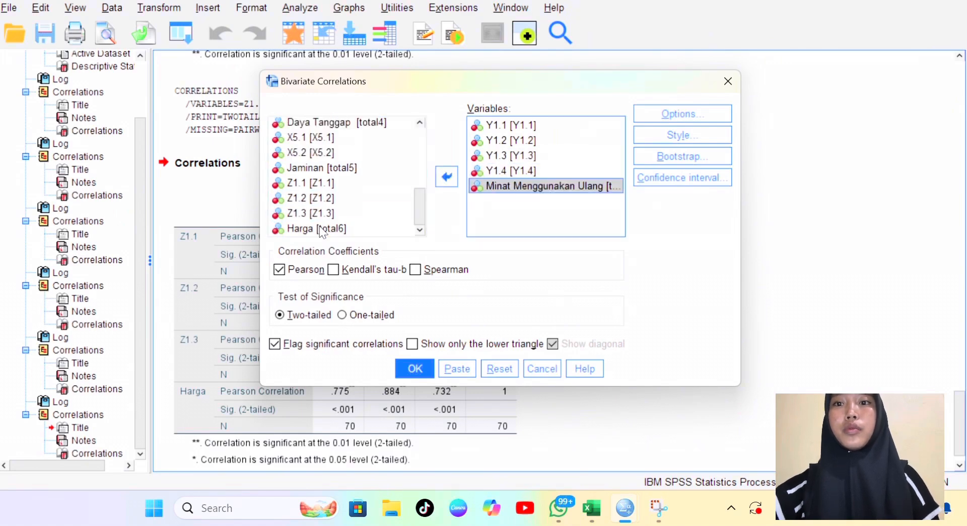
pyautogui.click(413, 372)
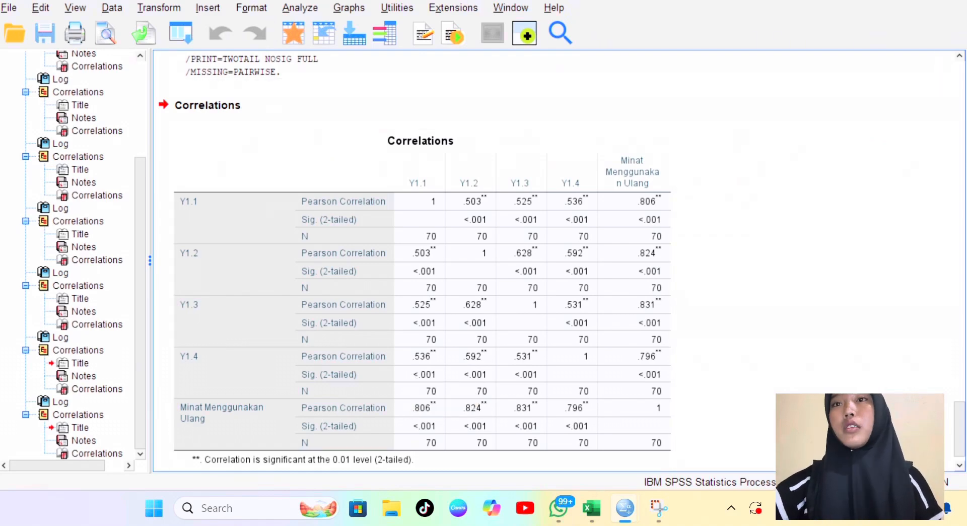
# - Open Reliability Analysis, add X1.1 and X1.2 as the scale items and run the analysis
pyautogui.click(299, 11)
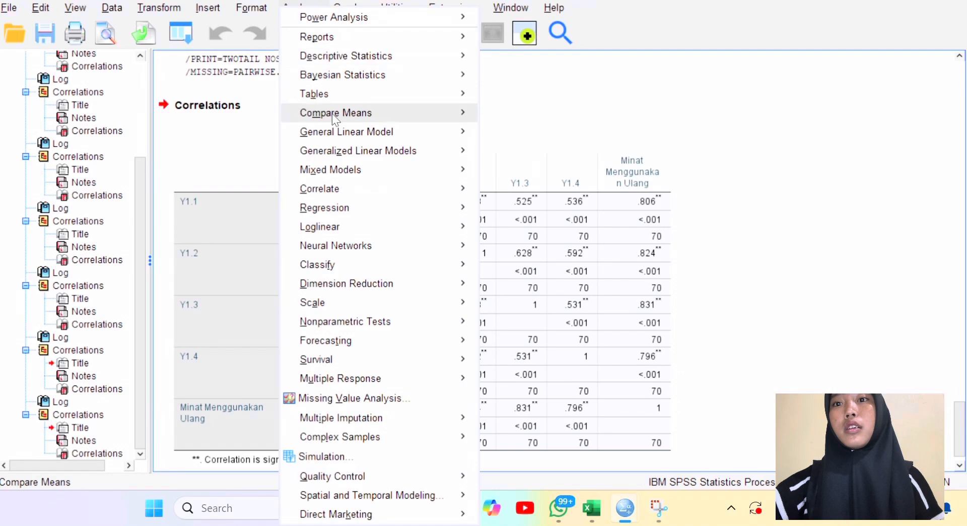
pyautogui.moveTo(379, 300)
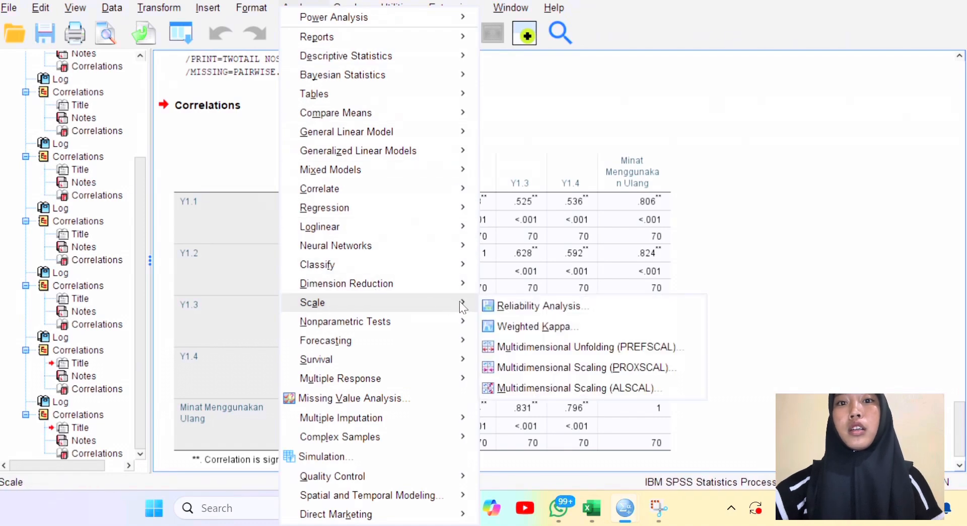
pyautogui.click(498, 303)
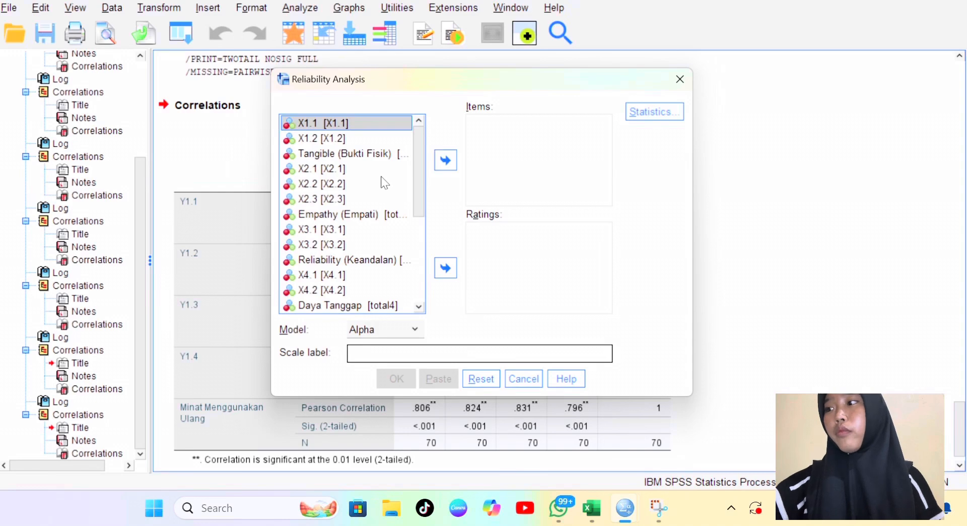
pyautogui.click(350, 133)
pyautogui.click(352, 125)
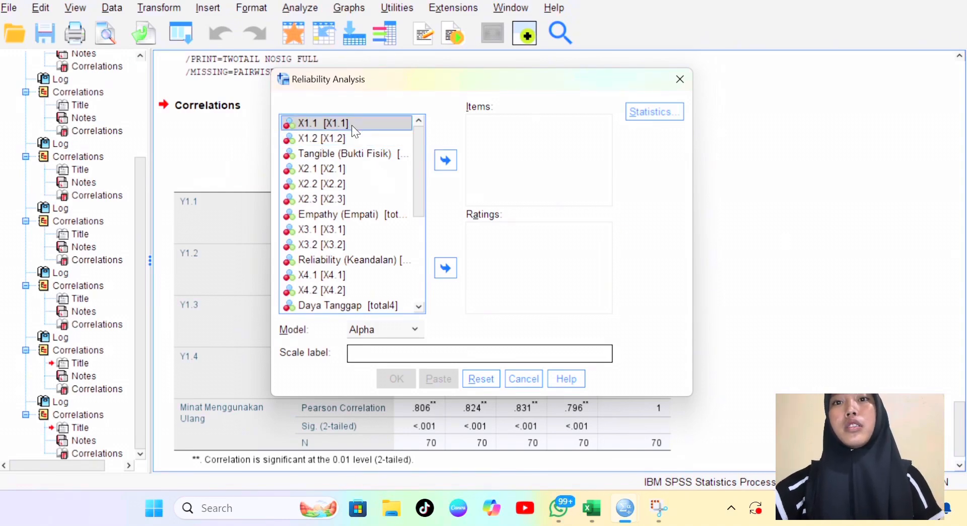
pyautogui.click(440, 167)
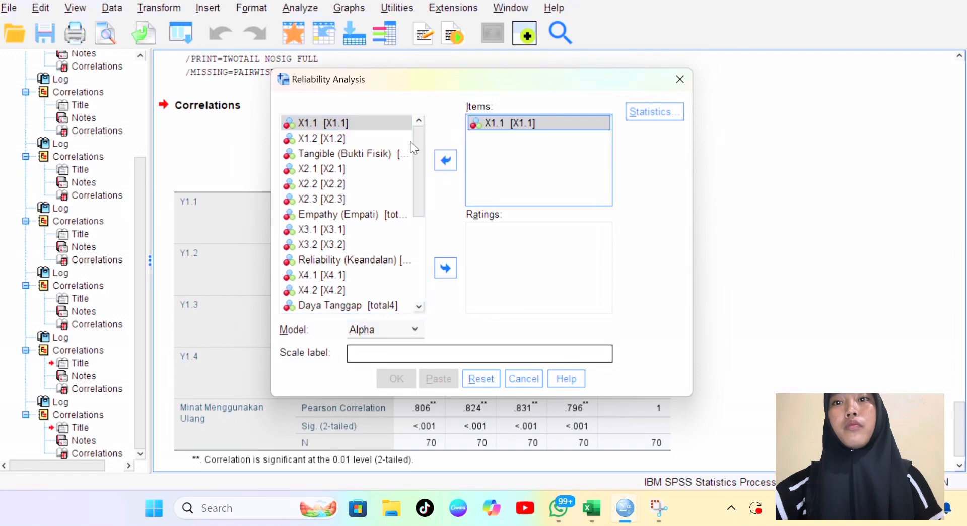
pyautogui.click(379, 138)
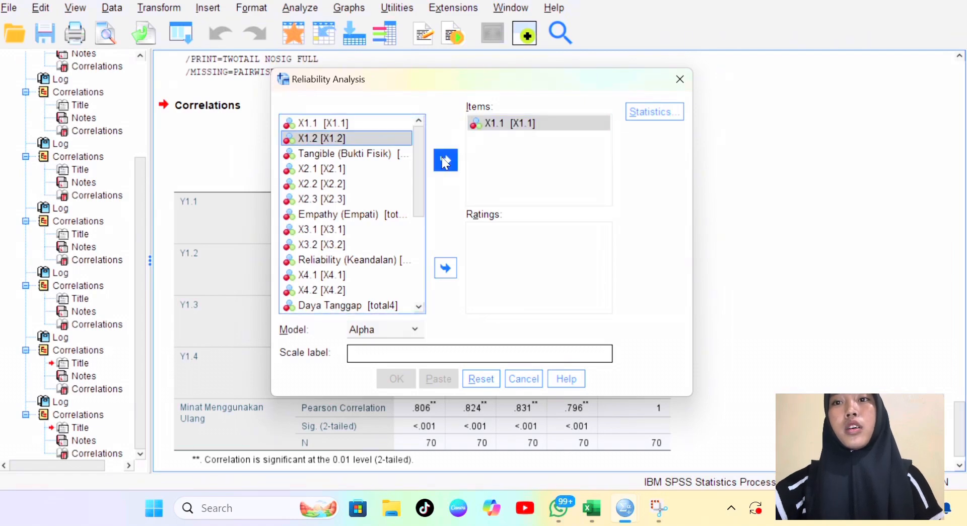
pyautogui.click(444, 161)
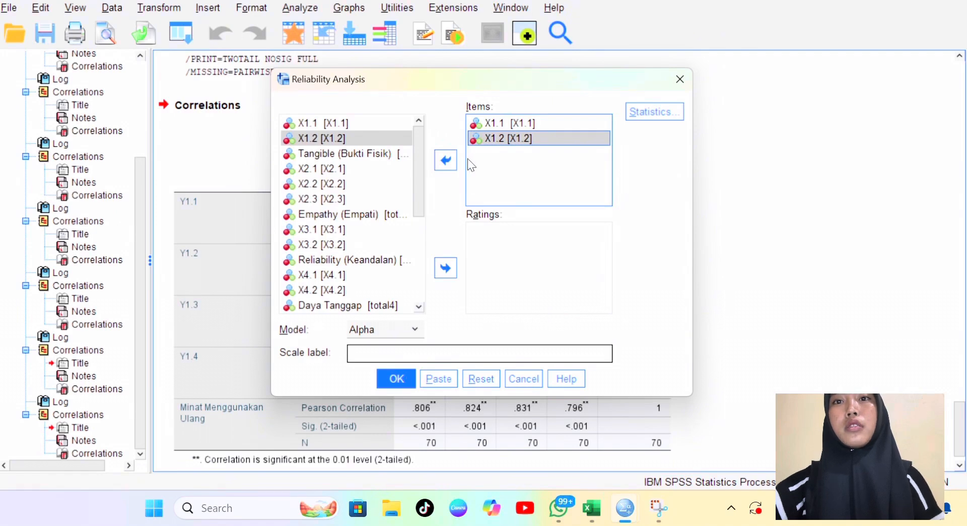
pyautogui.click(396, 378)
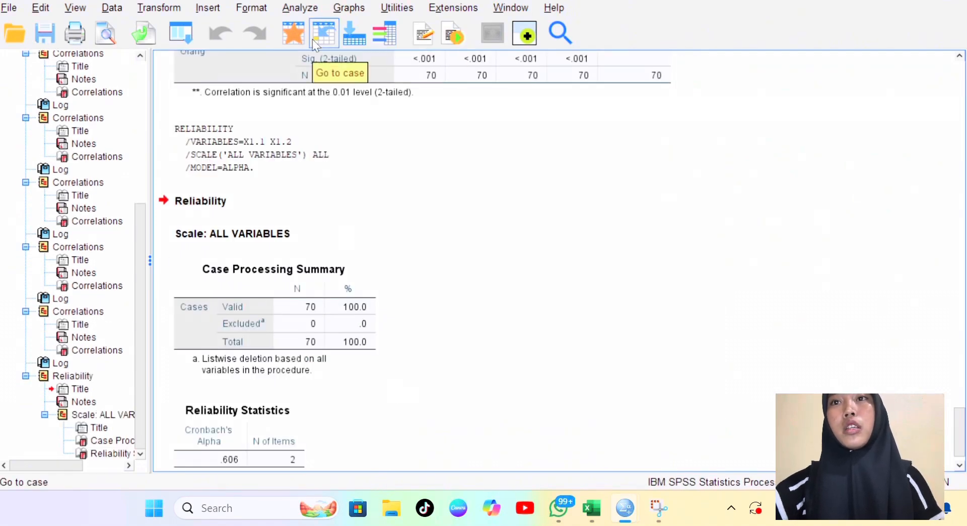
# - Reopen Reliability Analysis and clear X1.1 and X1.2 from the scale items
pyautogui.click(301, 7)
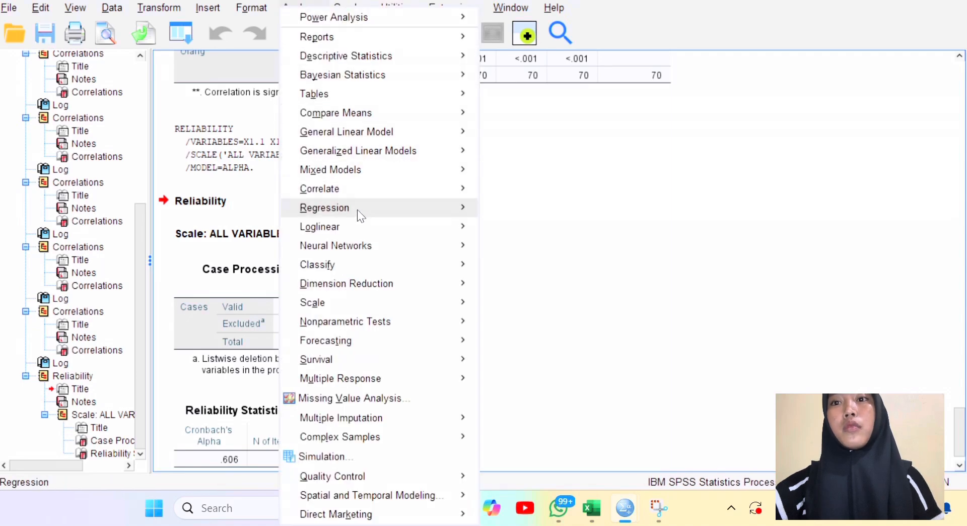
pyautogui.moveTo(439, 301)
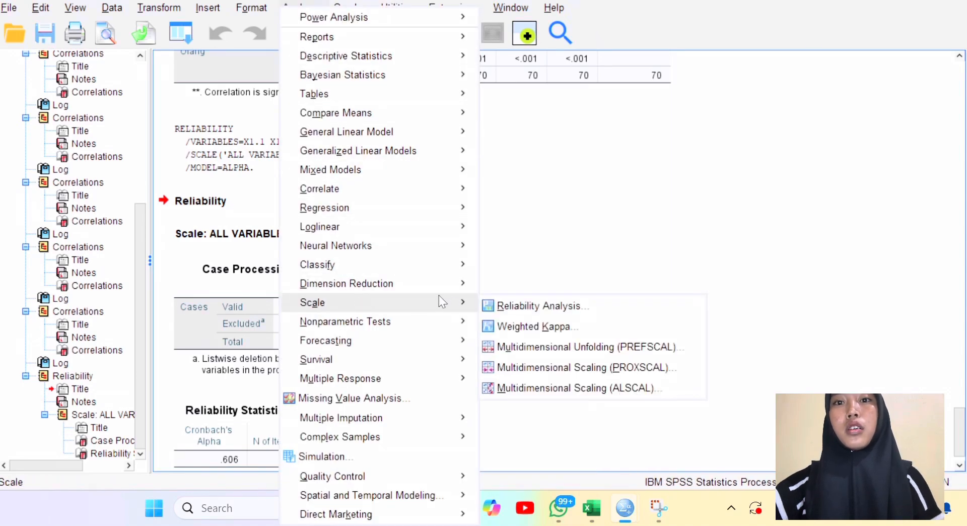
pyautogui.click(487, 308)
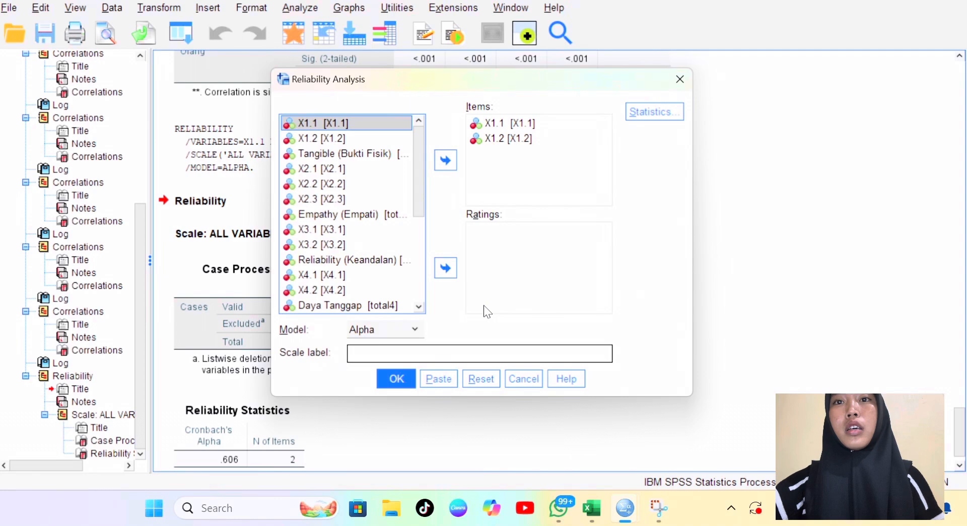
pyautogui.click(496, 178)
pyautogui.hotkey('ctrl', 'a')
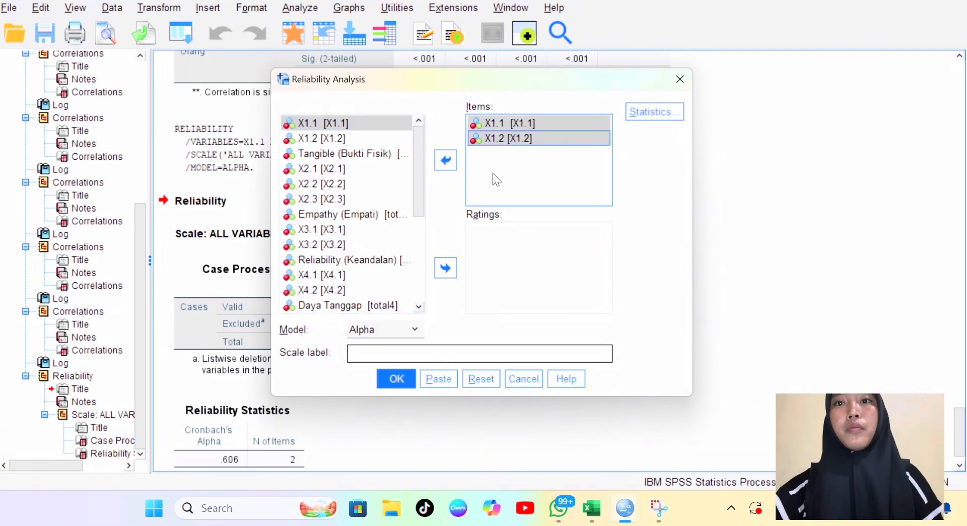
pyautogui.click(446, 160)
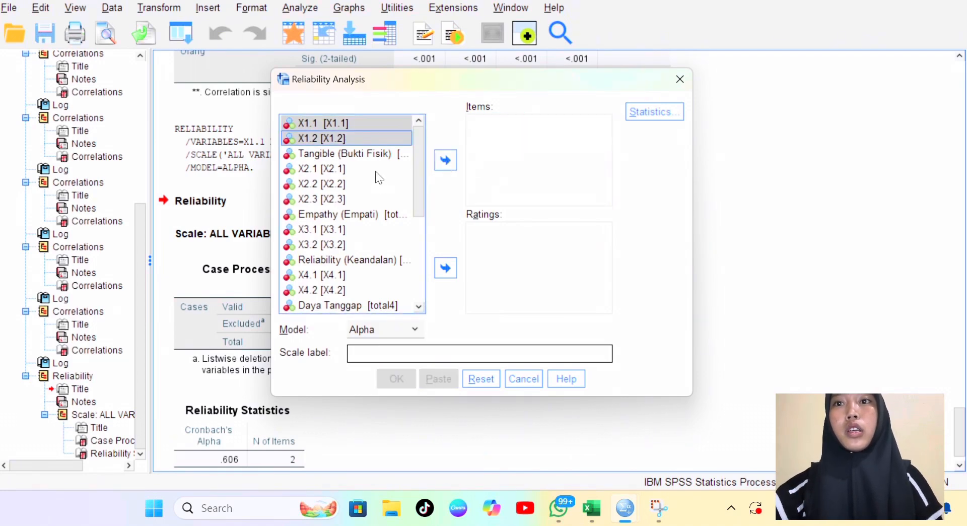
# - Add X2.1, X2.2 and X2.3 as the scale items and run the reliability analysis
pyautogui.click(378, 177)
pyautogui.click(446, 161)
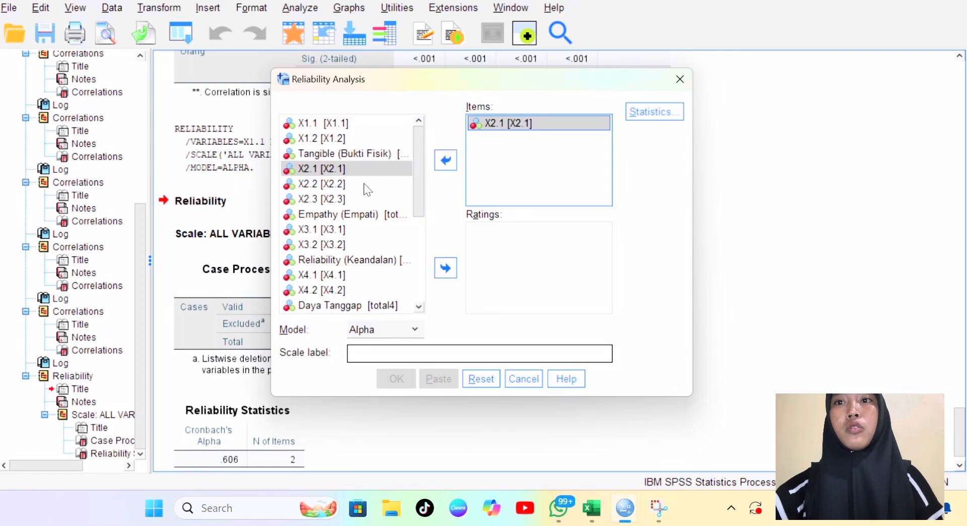
pyautogui.click(364, 185)
pyautogui.click(446, 160)
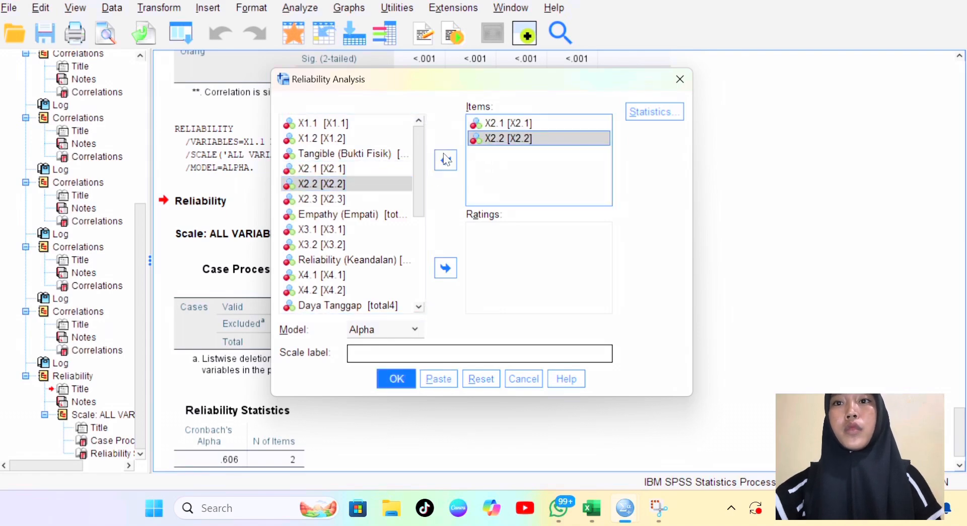
pyautogui.click(383, 189)
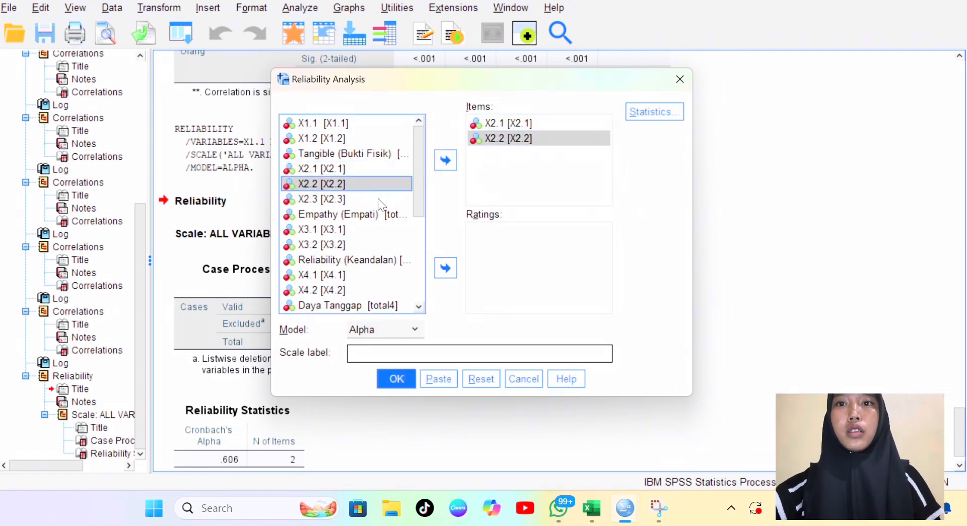
pyautogui.click(446, 161)
pyautogui.click(398, 374)
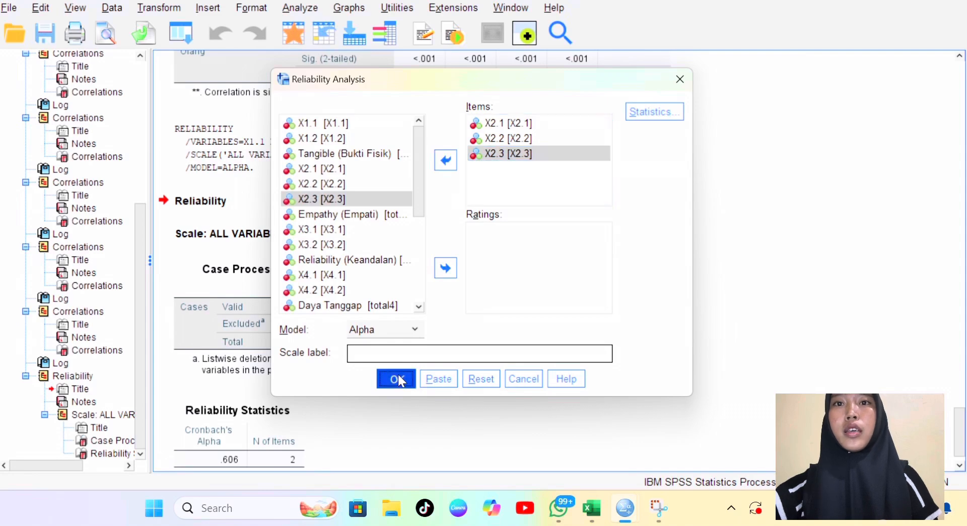
# - Reopen Reliability Analysis and clear X2.1, X2.2 and X2.3 from the scale items
pyautogui.click(301, 8)
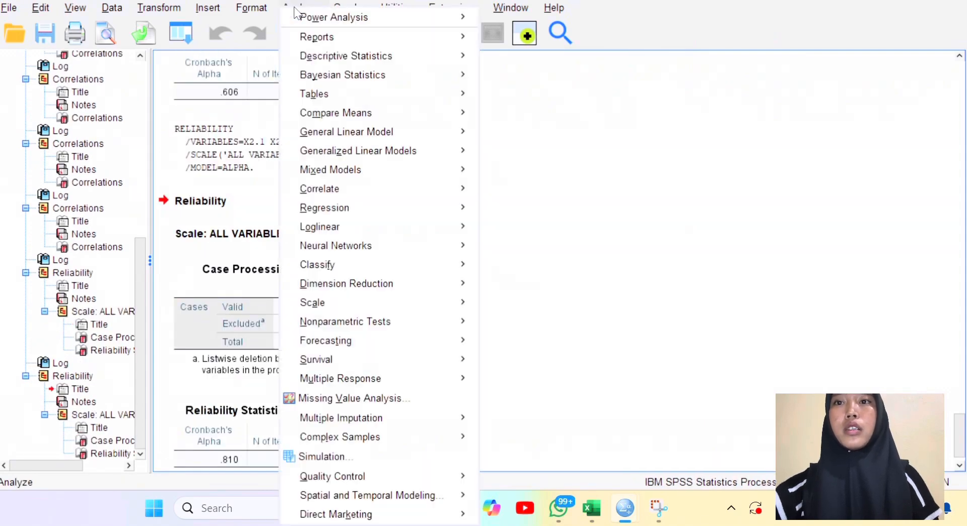
pyautogui.moveTo(351, 231)
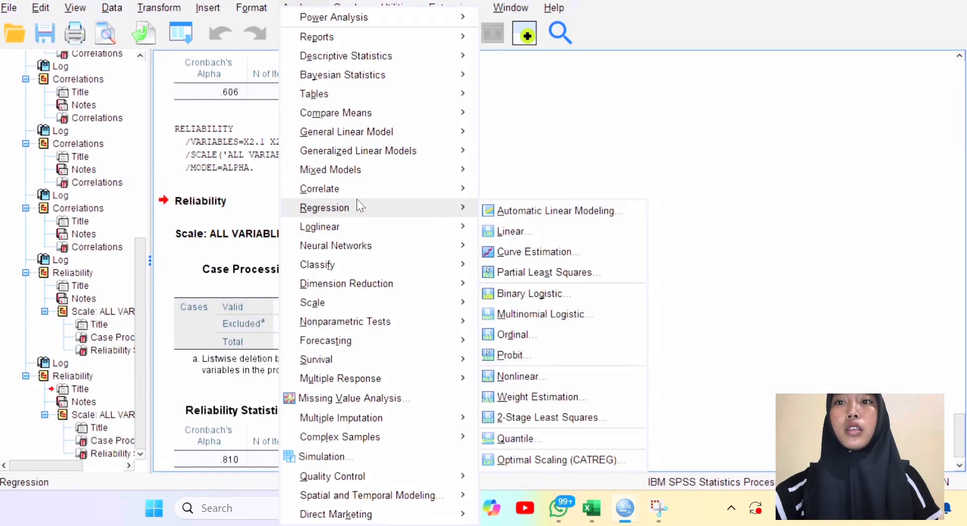
pyautogui.moveTo(352, 308)
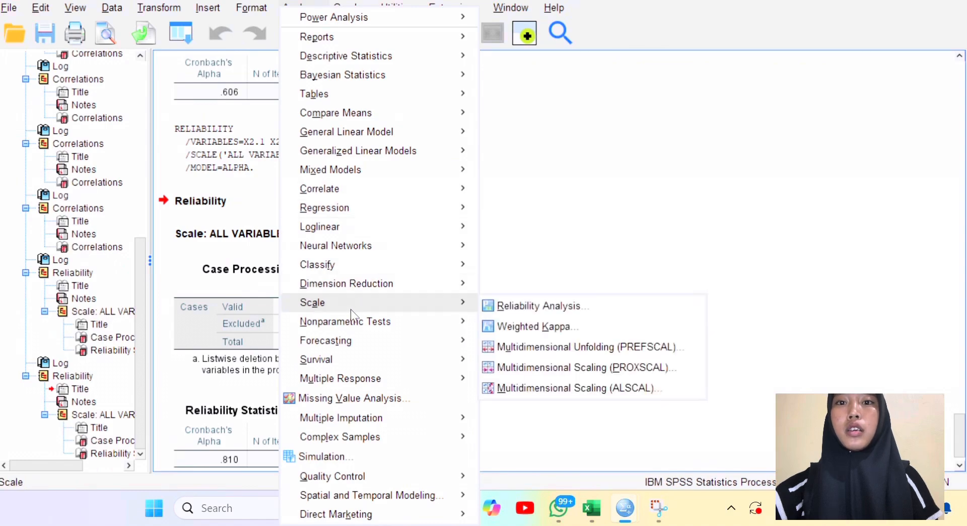
pyautogui.click(506, 304)
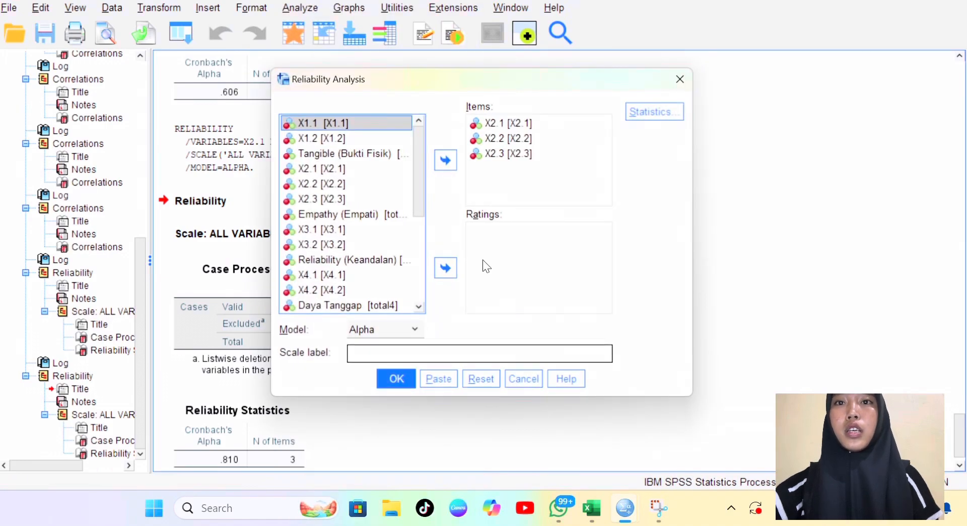
pyautogui.click(515, 170)
pyautogui.hotkey('ctrl', 'a')
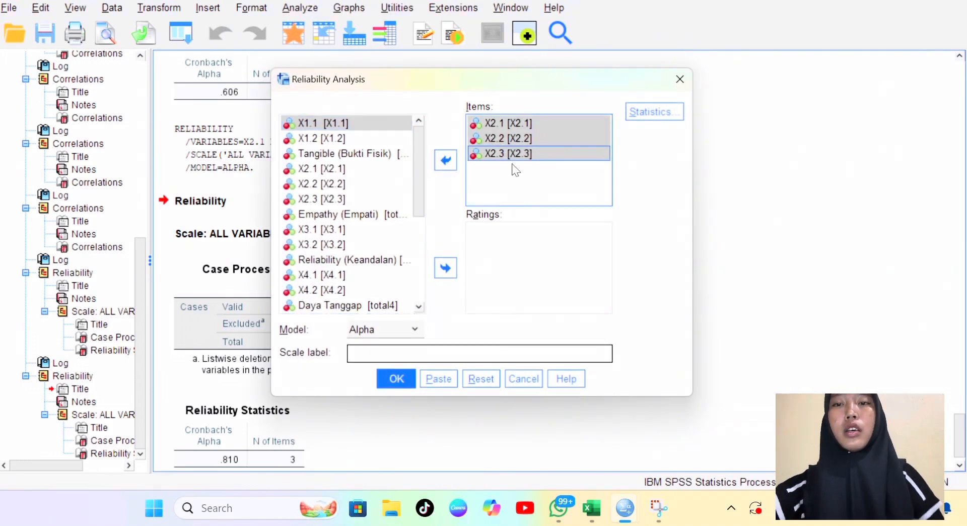
pyautogui.click(446, 160)
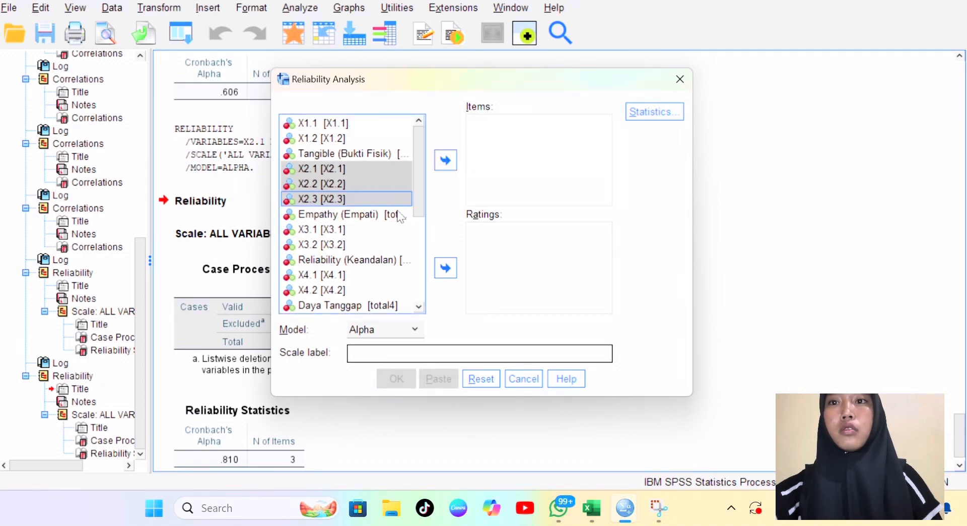
# - Add X3.1 and X3.2 as the scale items and run the reliability analysis
pyautogui.scroll(-2, 388, 207)
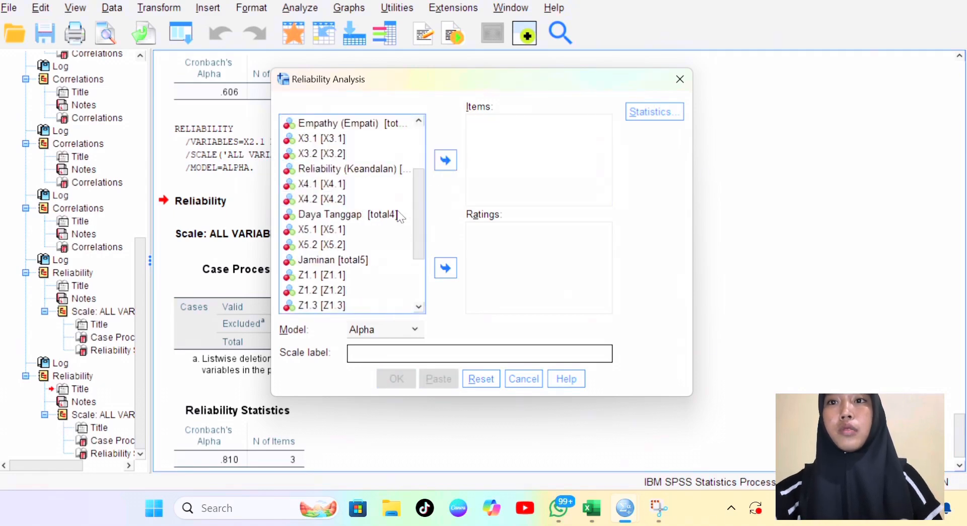
pyautogui.click(343, 138)
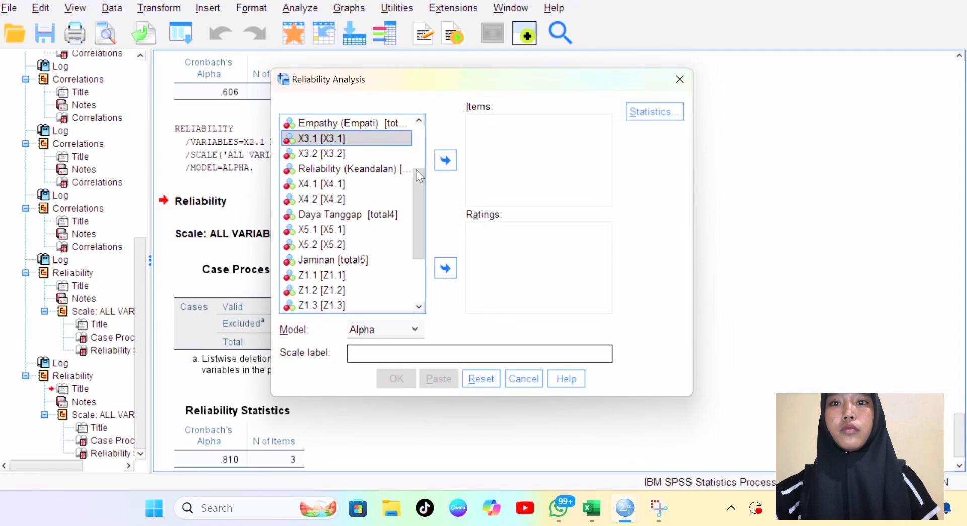
pyautogui.click(439, 162)
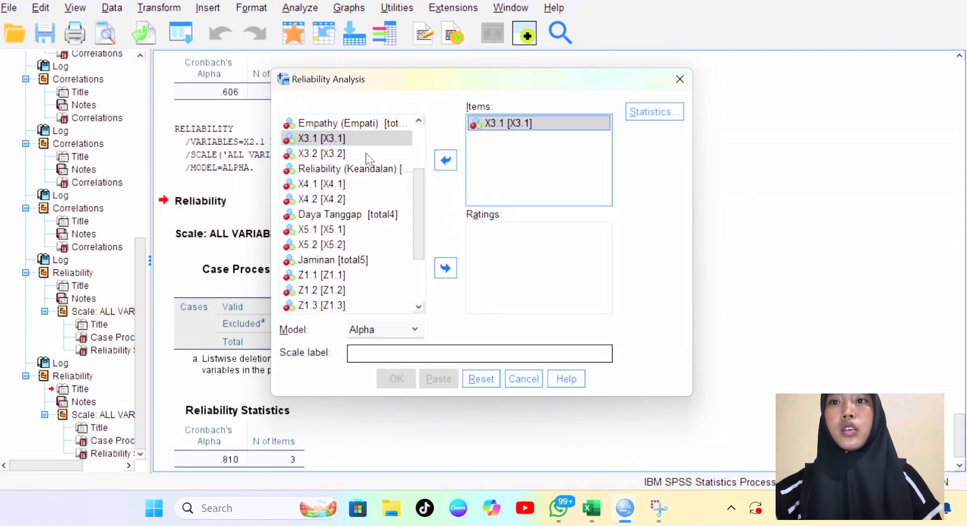
pyautogui.click(366, 152)
pyautogui.click(441, 166)
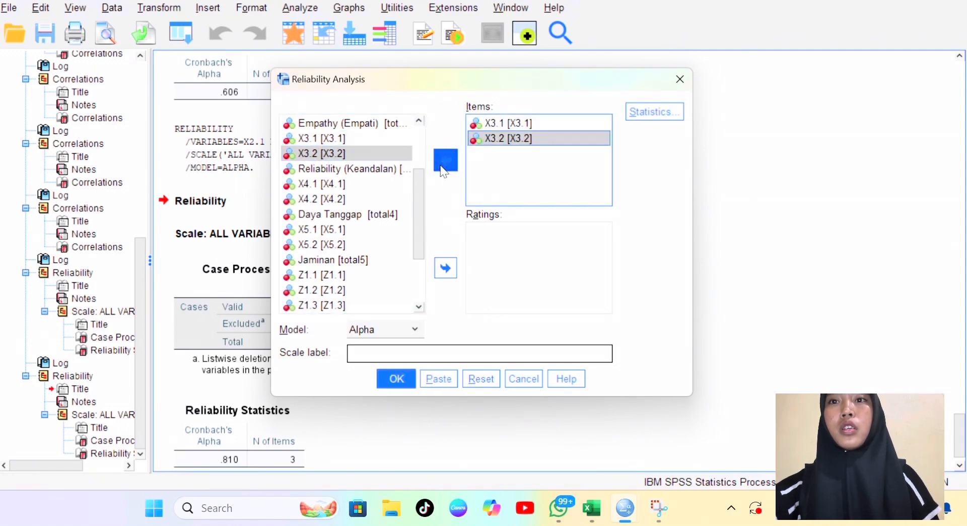
pyautogui.click(405, 382)
pyautogui.scroll(-1, 405, 387)
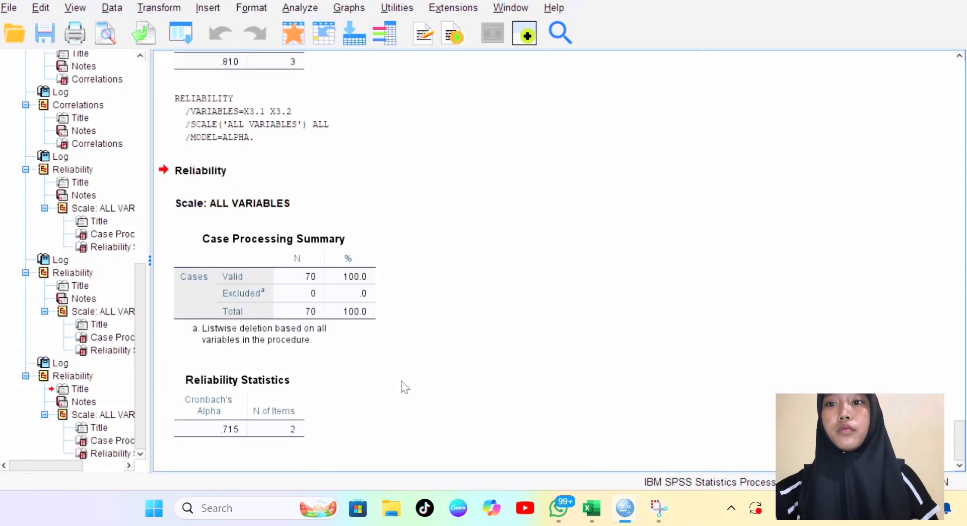
# - Reopen Reliability Analysis and clear X3.1 and X3.2 from the scale items
pyautogui.click(298, 7)
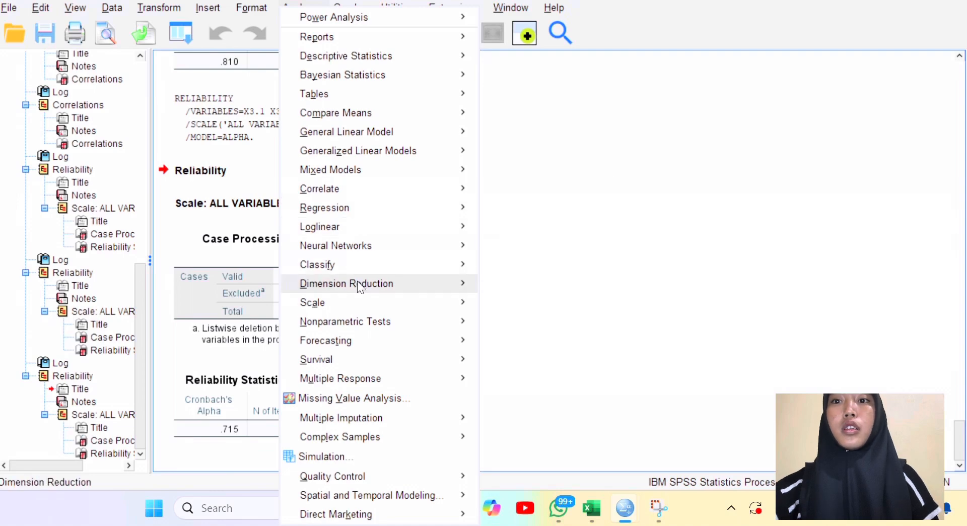
pyautogui.moveTo(361, 301)
pyautogui.click(524, 306)
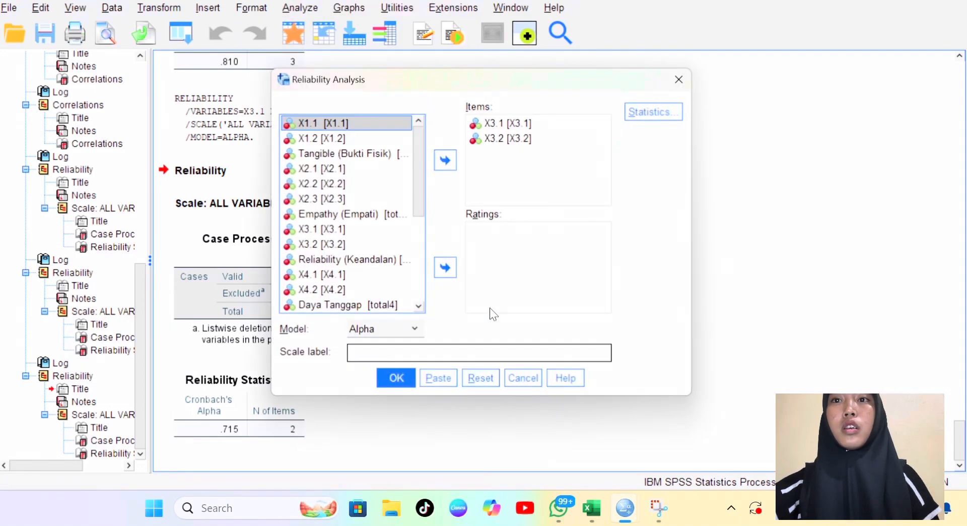
pyautogui.click(510, 176)
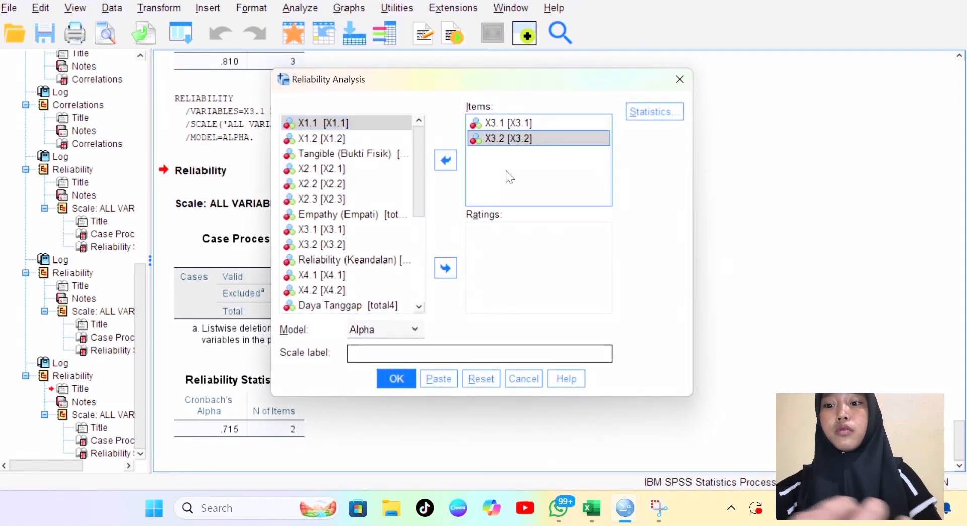
pyautogui.hotkey('ctrl', 'a')
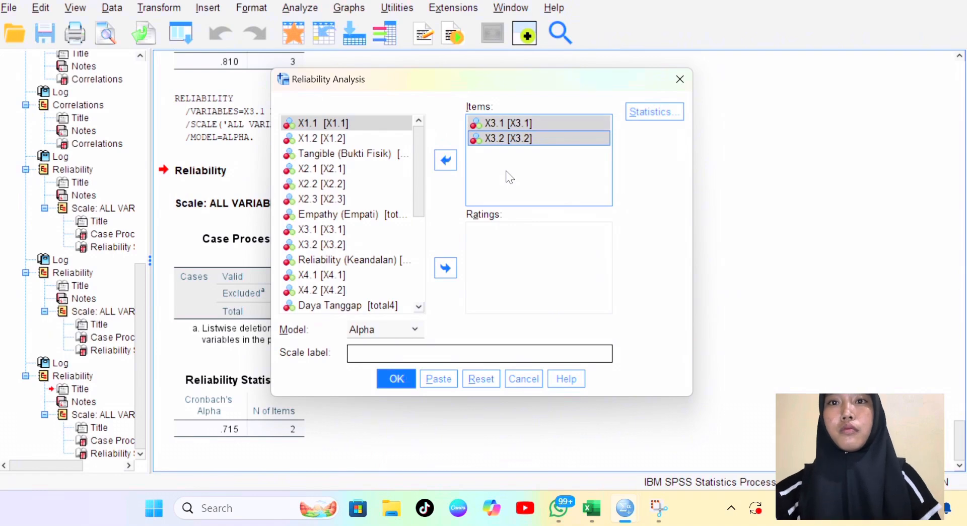
pyautogui.click(444, 162)
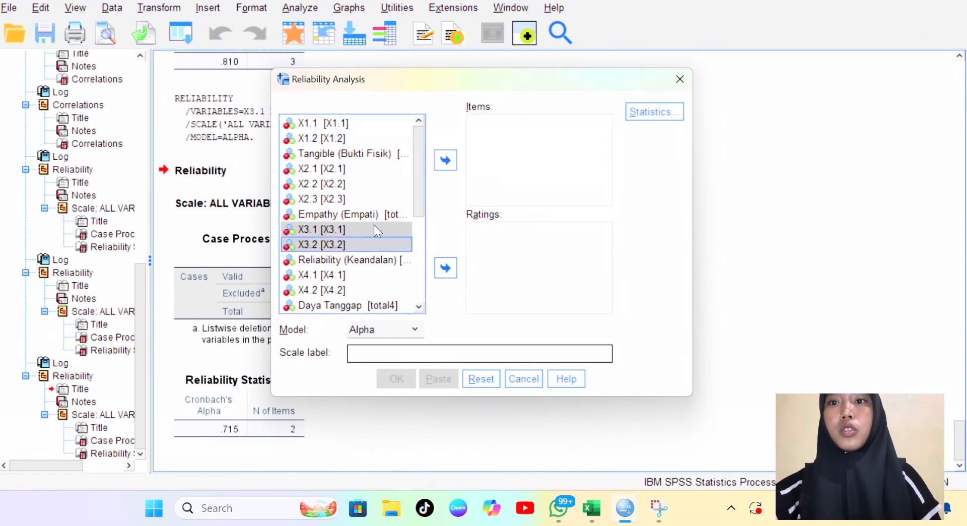
# - Add X4.1 and X4.2 as the scale items and run the reliability analysis
pyautogui.scroll(-2, 378, 231)
pyautogui.click(327, 183)
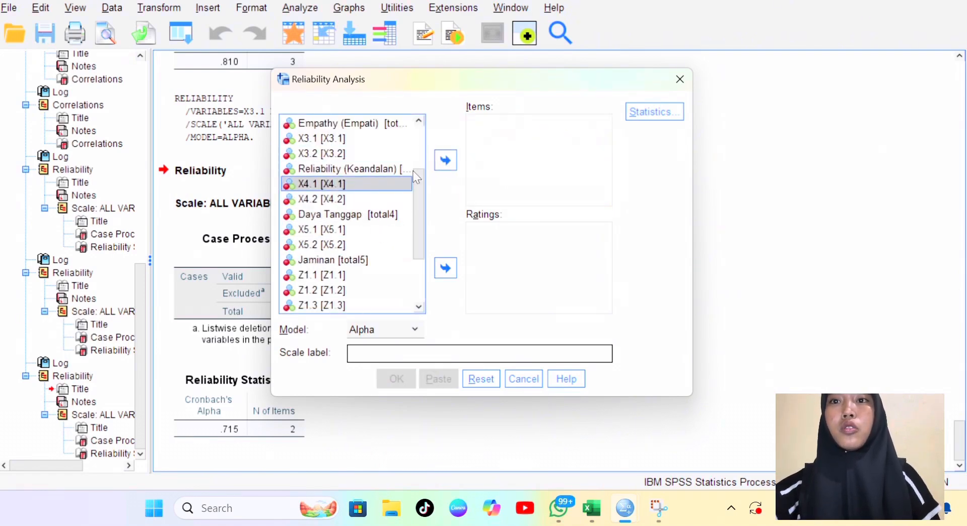
pyautogui.click(445, 160)
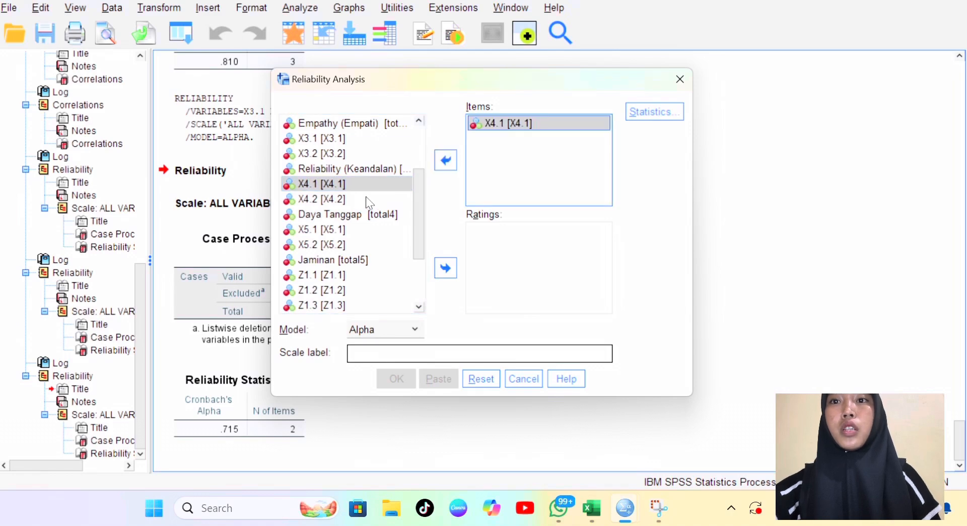
pyautogui.click(367, 198)
pyautogui.click(440, 170)
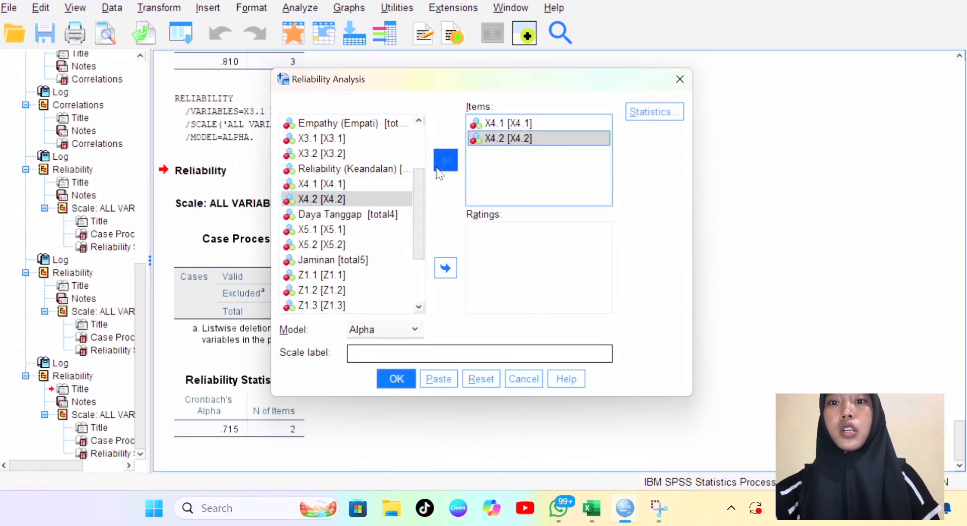
pyautogui.click(401, 386)
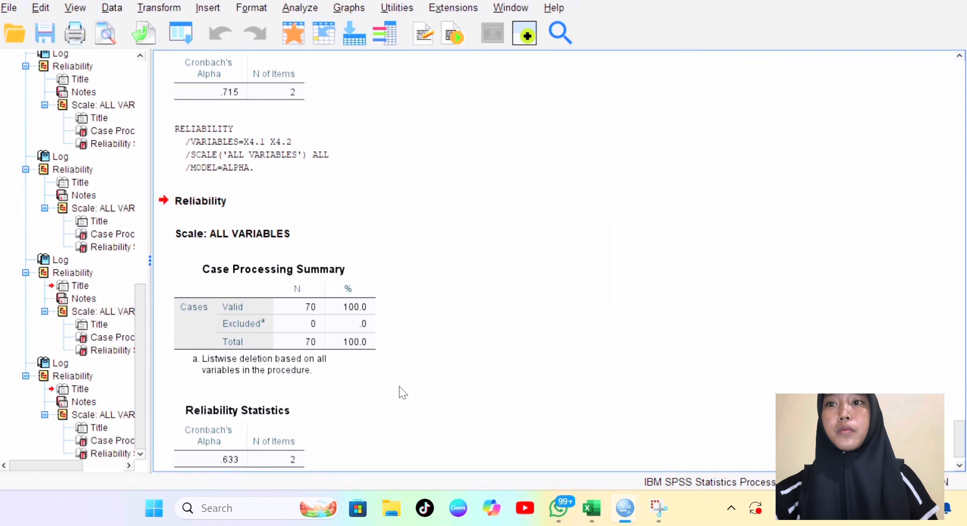
# - Reopen Reliability Analysis and clear X4.1 and X4.2 from the scale items
pyautogui.click(295, 10)
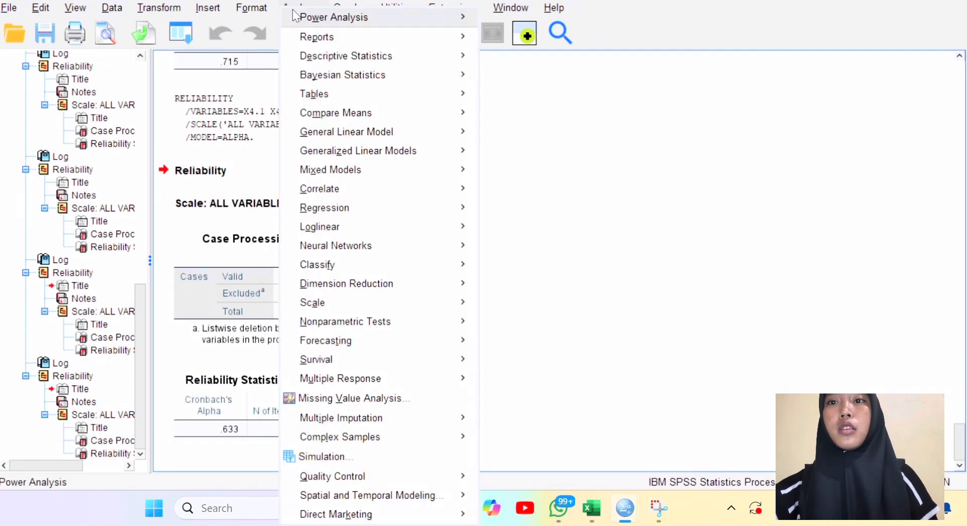
pyautogui.moveTo(375, 302)
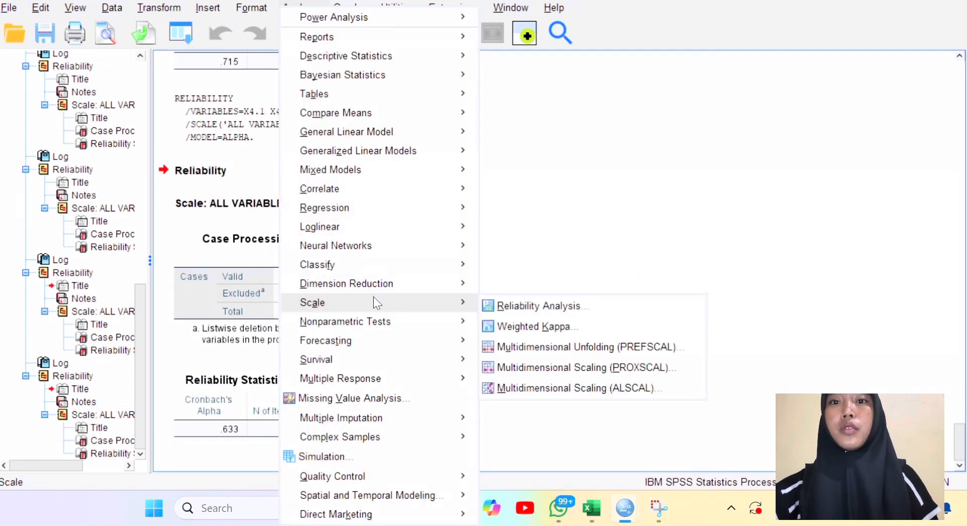
pyautogui.click(494, 307)
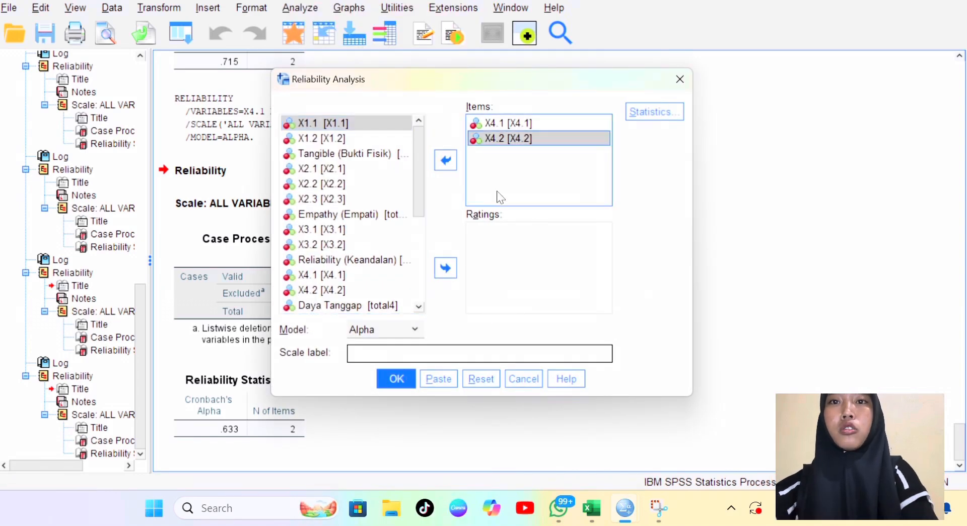
pyautogui.hotkey('ctrl', 'a')
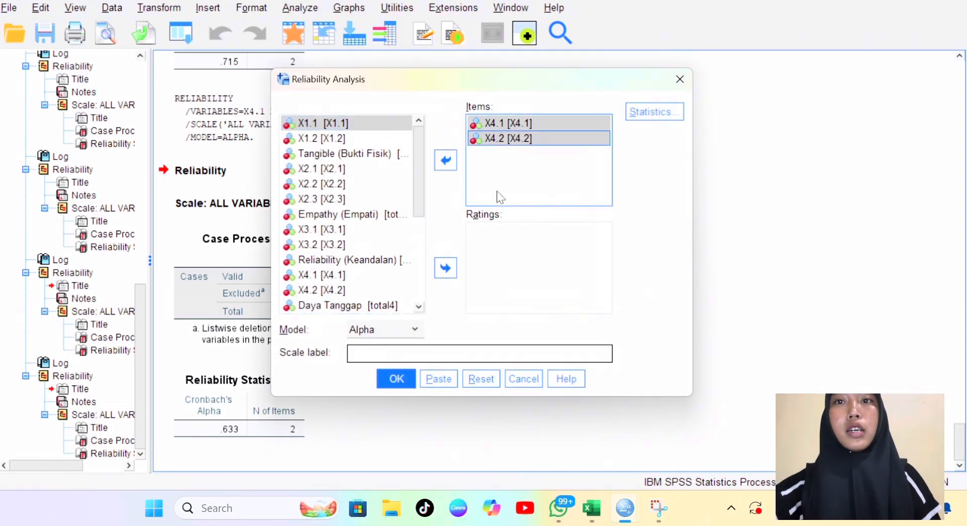
pyautogui.click(444, 168)
# - Add X5.1 and X5.2 as the scale items and run the reliability analysis
pyautogui.scroll(-4, 380, 222)
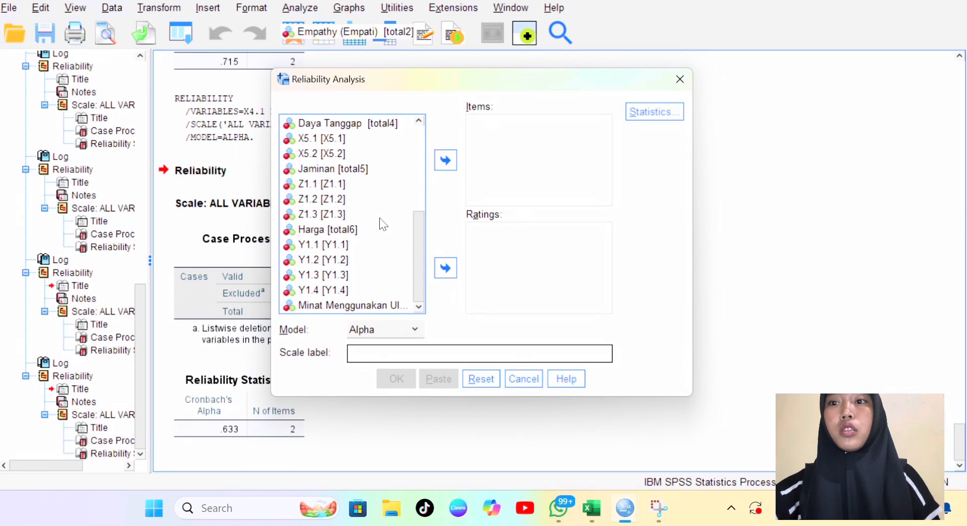
pyautogui.scroll(1, 383, 225)
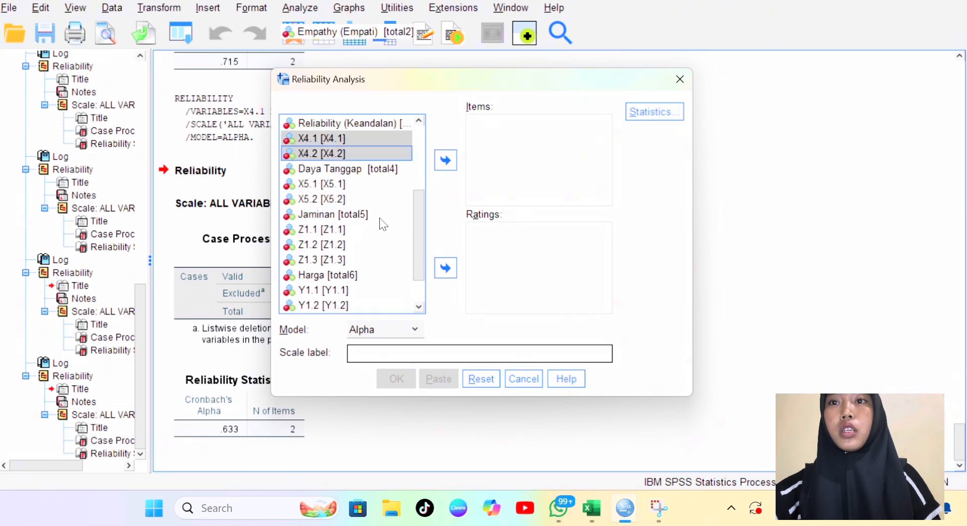
pyautogui.click(325, 184)
pyautogui.click(440, 164)
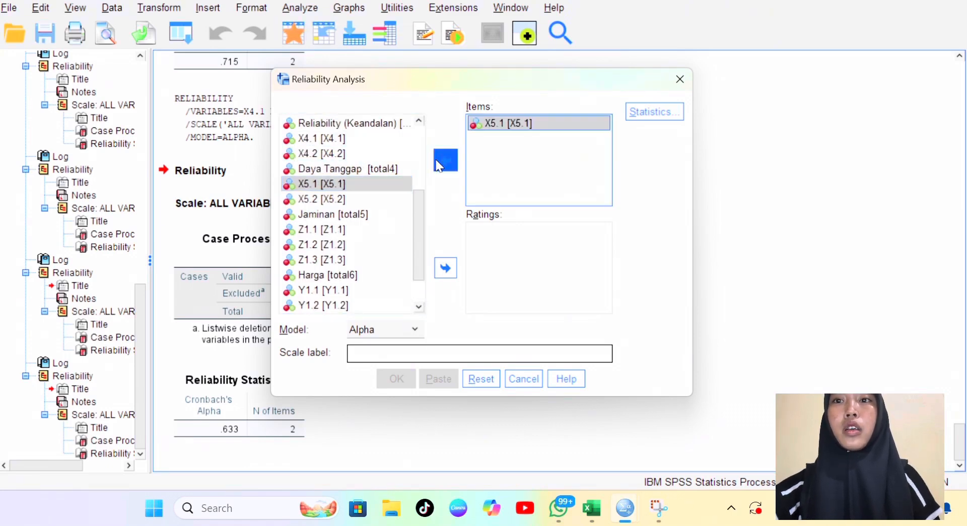
pyautogui.click(362, 201)
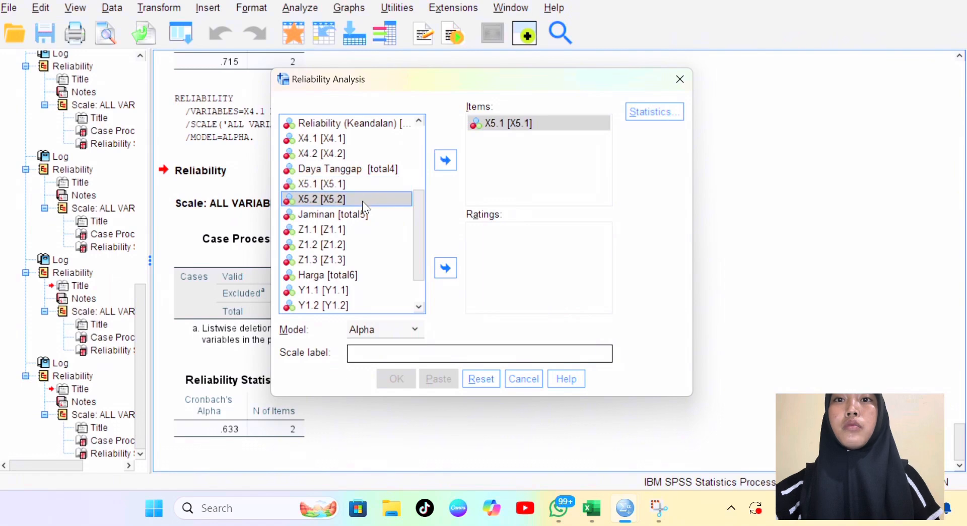
pyautogui.click(446, 160)
pyautogui.click(400, 380)
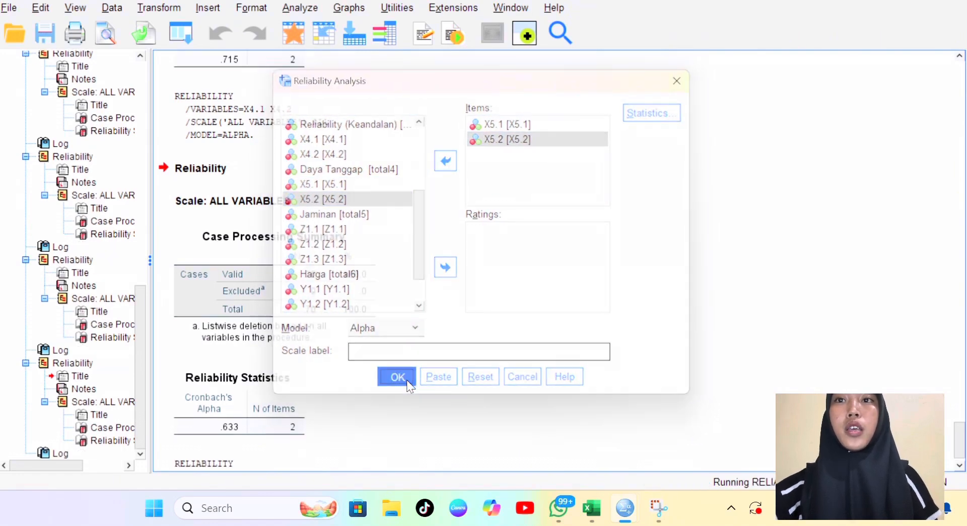
# - Reopen Reliability Analysis and clear X5.1 and X5.2 from the scale items
pyautogui.click(301, 7)
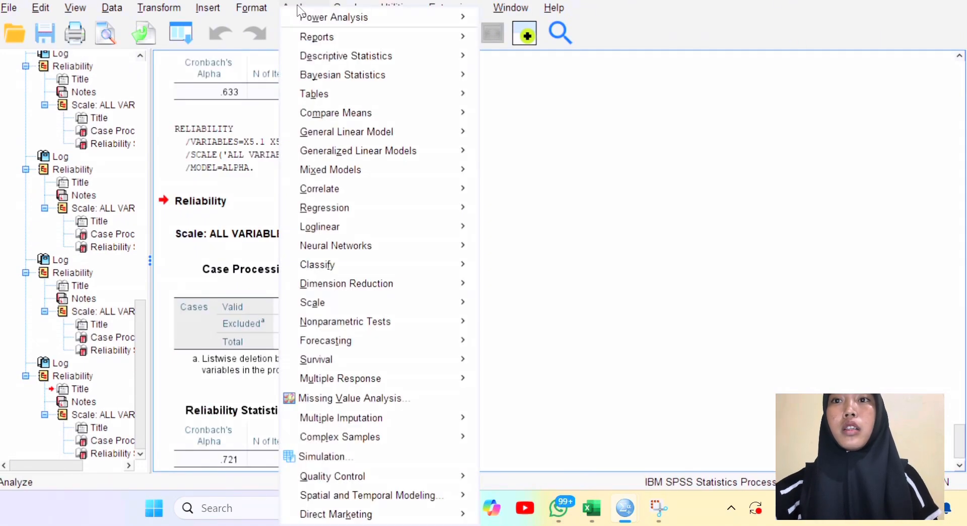
pyautogui.moveTo(393, 301)
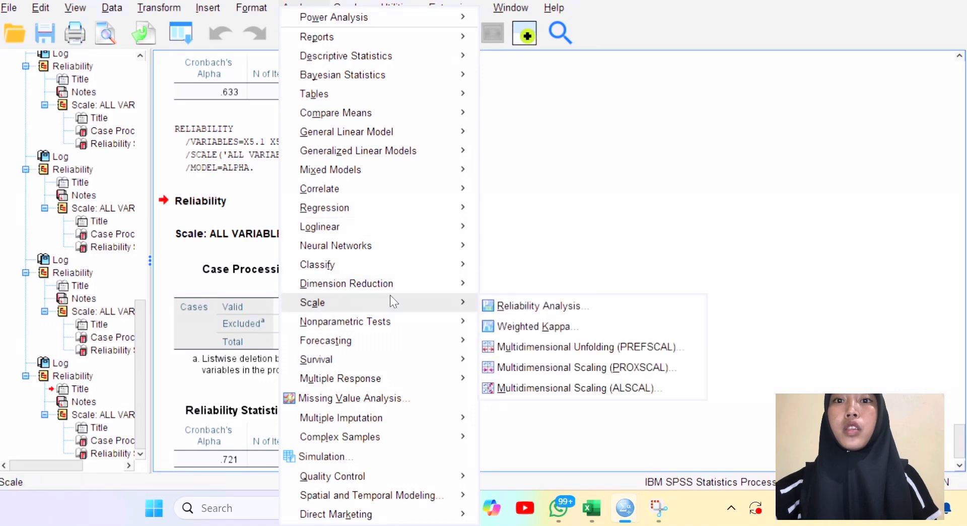
pyautogui.click(499, 306)
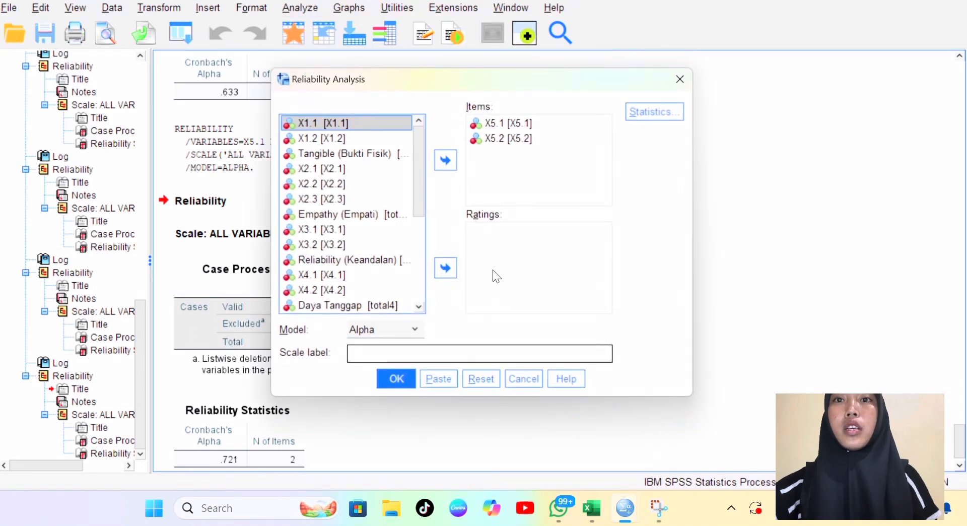
pyautogui.click(528, 200)
pyautogui.hotkey('ctrl', 'a')
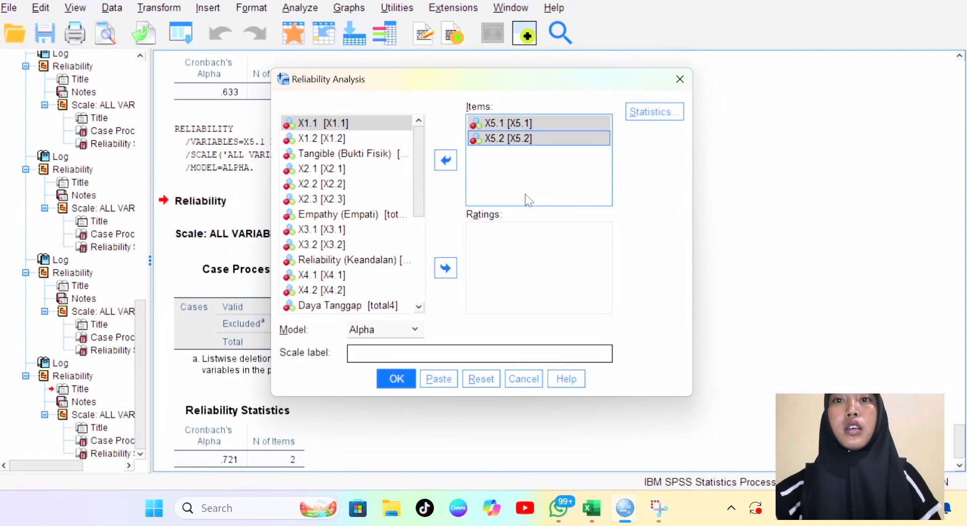
pyautogui.click(446, 160)
# - Add Z1.1, Z1.2 and Z1.3 as the scale items and run the reliability analysis
pyautogui.scroll(-4, 400, 234)
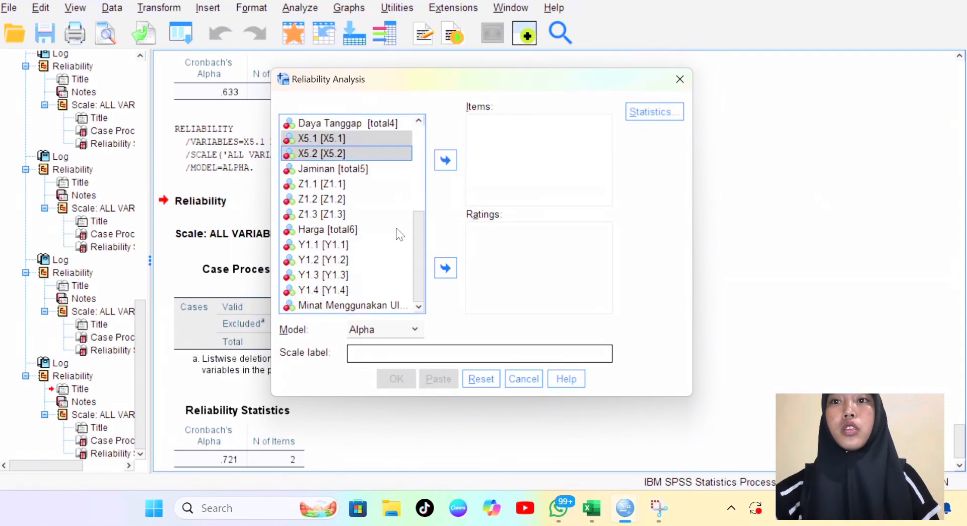
pyautogui.click(332, 183)
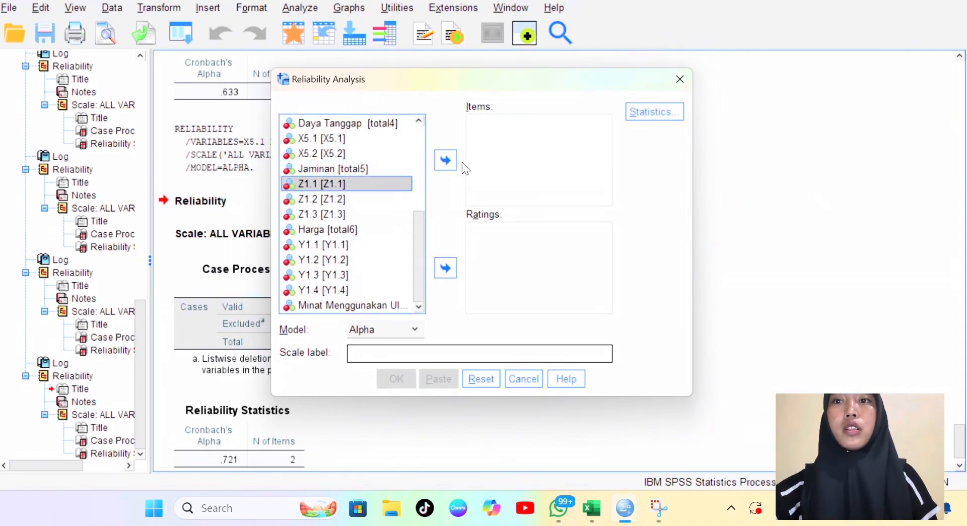
pyautogui.click(446, 160)
pyautogui.click(346, 196)
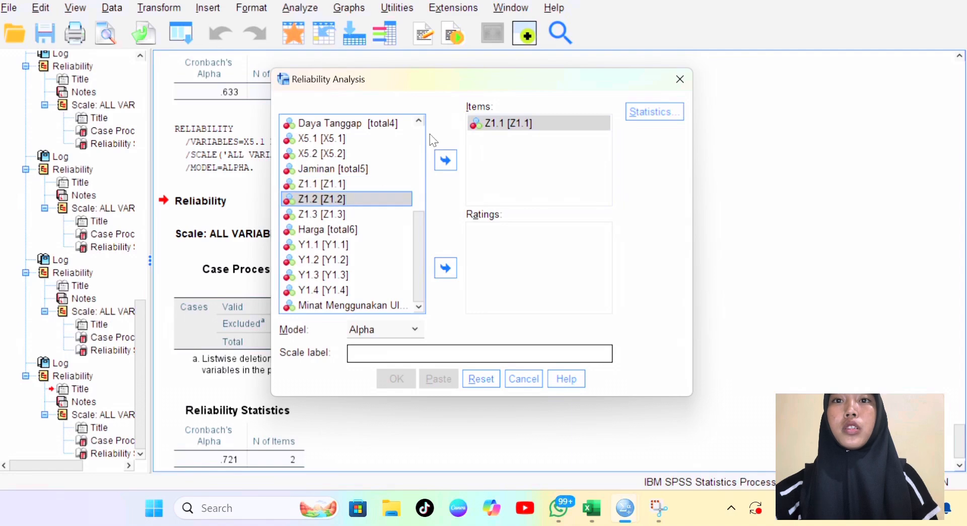
pyautogui.click(446, 160)
pyautogui.click(366, 214)
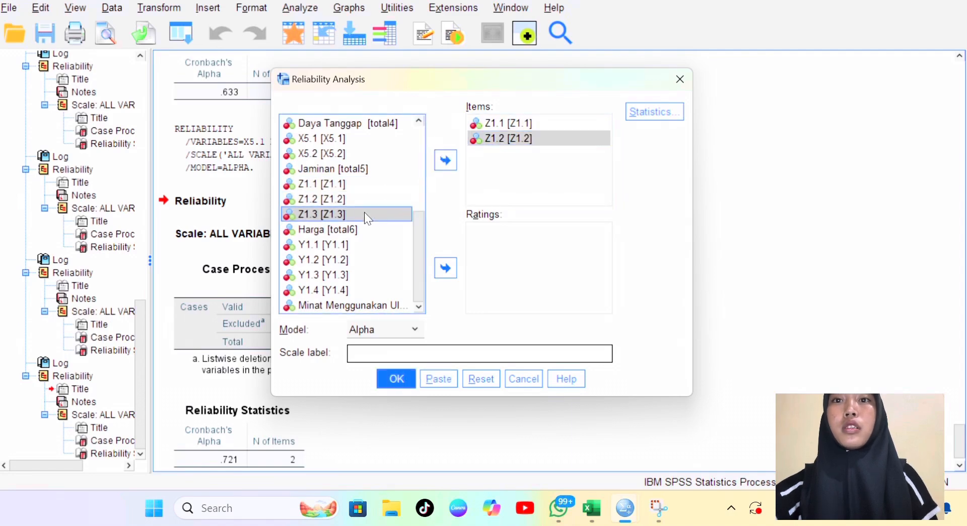
pyautogui.click(446, 160)
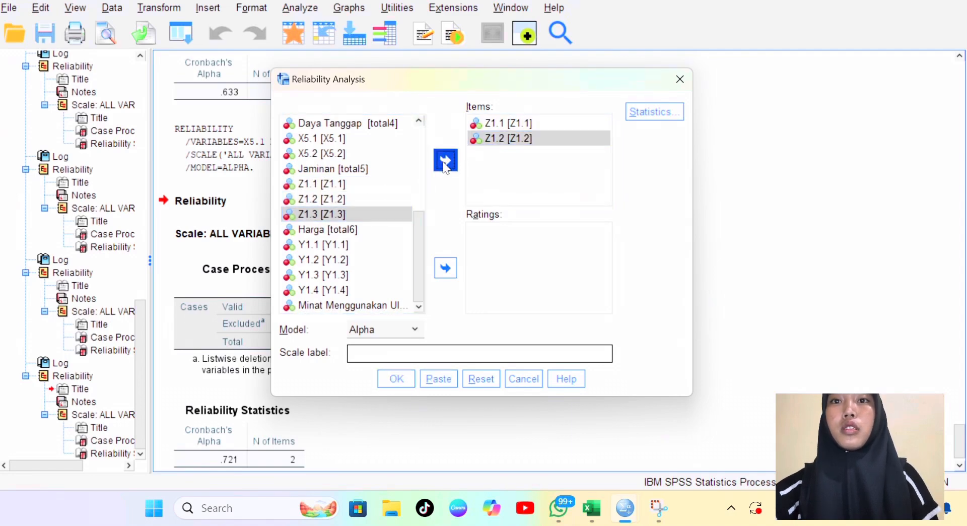
pyautogui.click(400, 383)
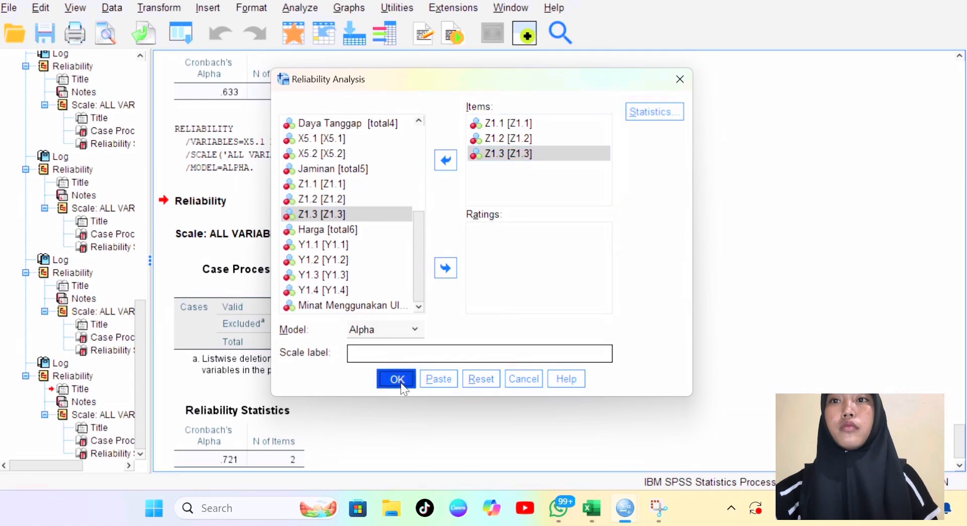
# - Reopen Reliability Analysis and clear Z1.1, Z1.2 and Z1.3 from the scale items
pyautogui.click(298, 11)
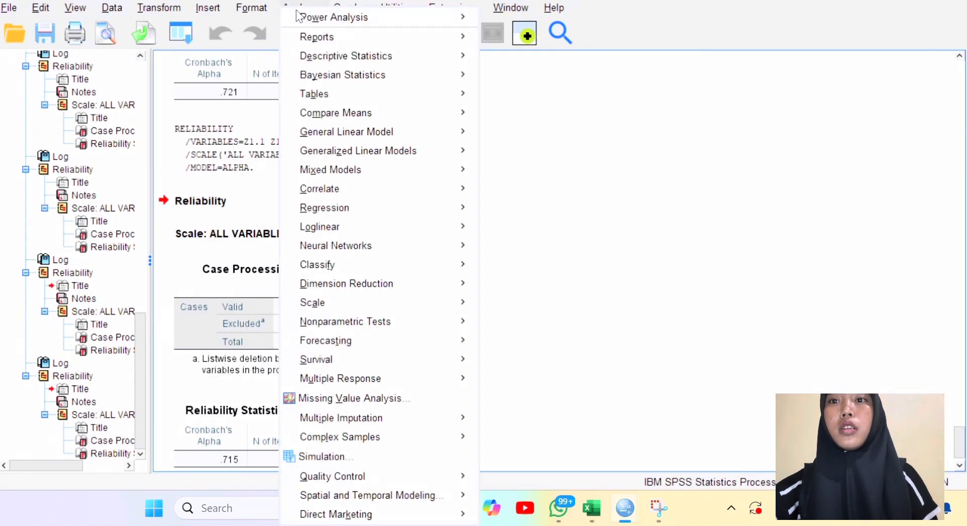
pyautogui.moveTo(346, 301)
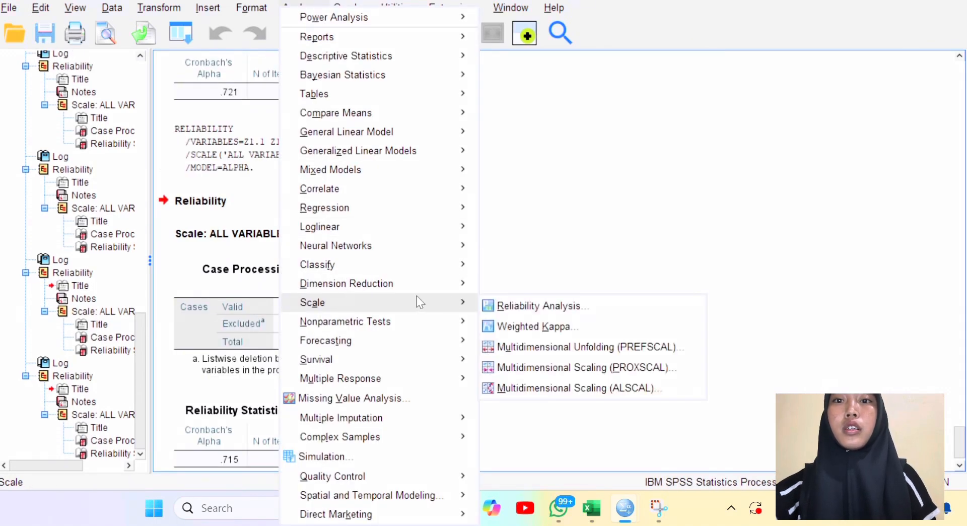
pyautogui.click(517, 313)
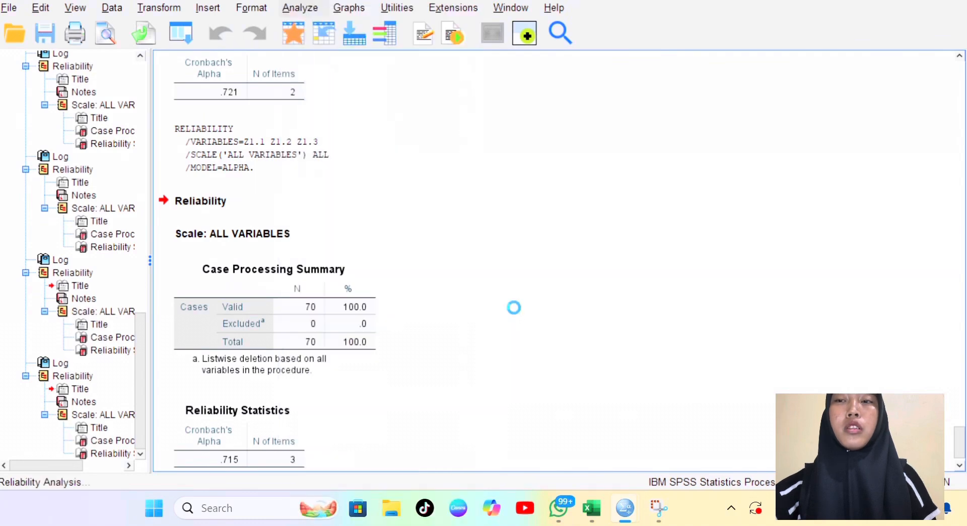
pyautogui.click(511, 178)
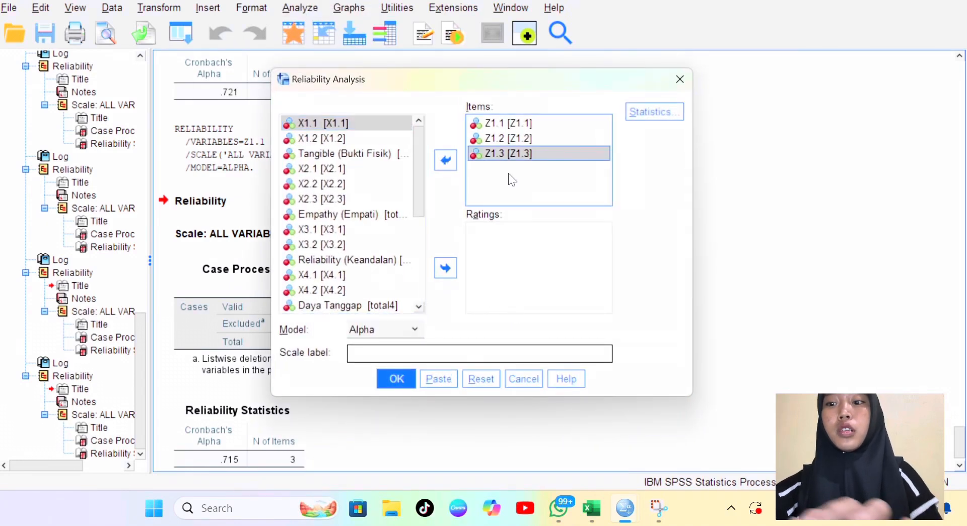
pyautogui.hotkey('ctrl', 'a')
pyautogui.click(446, 160)
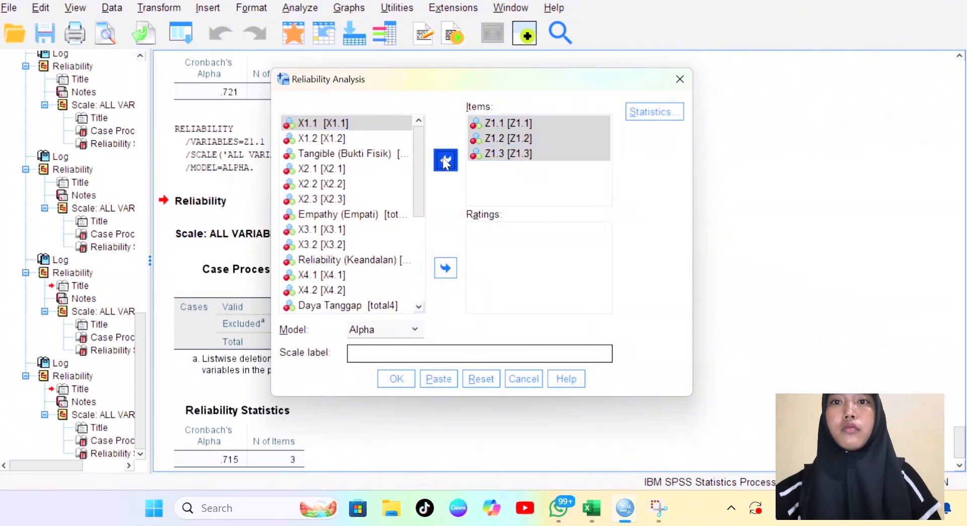
# - Add Y1.1, Y1.2, Y1.3 and Y1.4 as the scale items and run the reliability analysis with the Alpha model
pyautogui.scroll(-3, 356, 236)
pyautogui.click(349, 245)
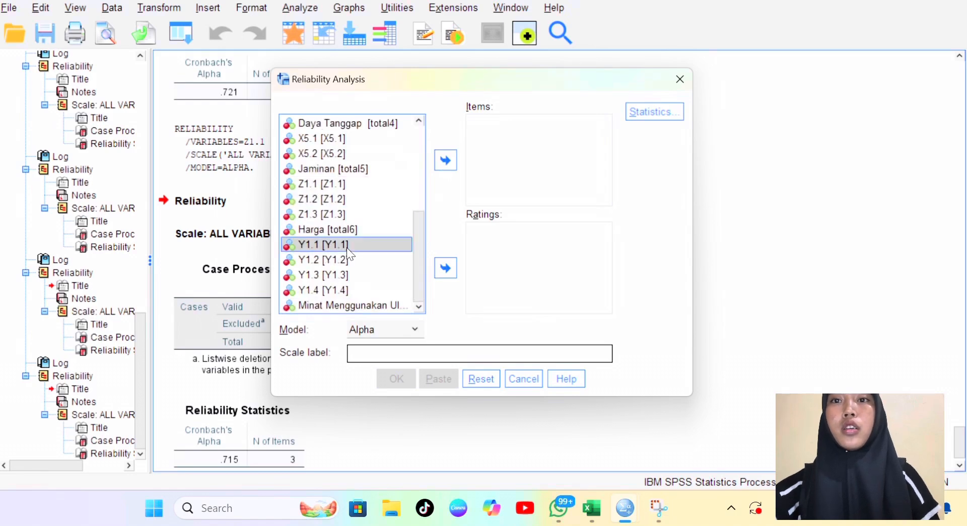
pyautogui.click(446, 160)
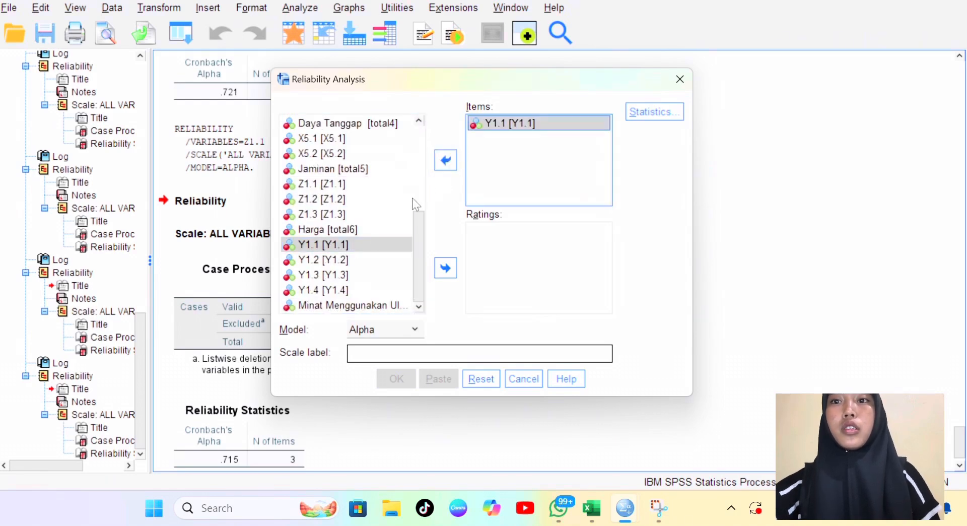
pyautogui.click(358, 259)
pyautogui.click(446, 160)
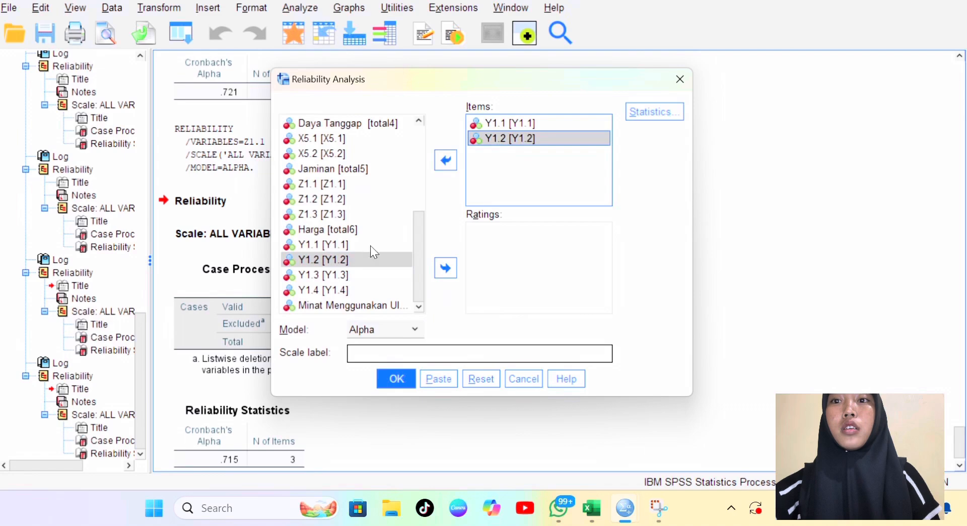
pyautogui.click(349, 275)
pyautogui.click(445, 161)
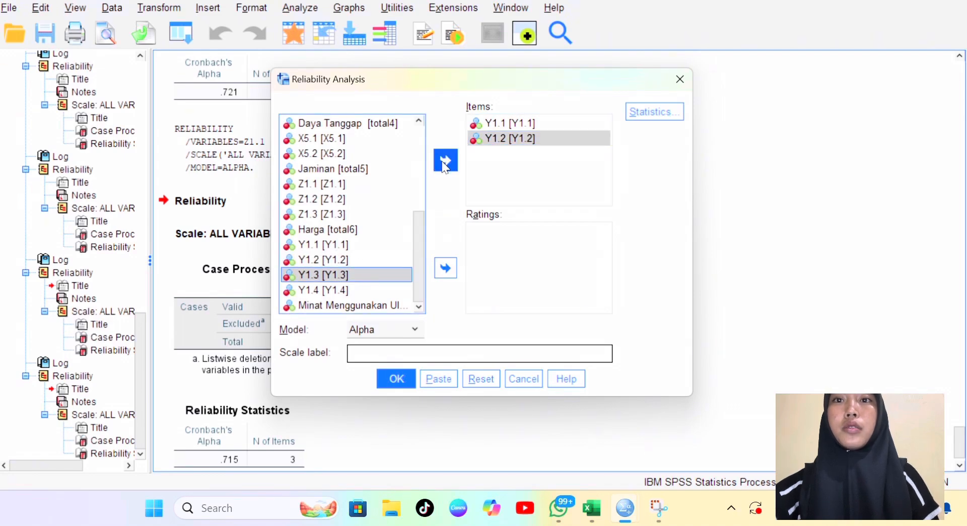
pyautogui.click(323, 290)
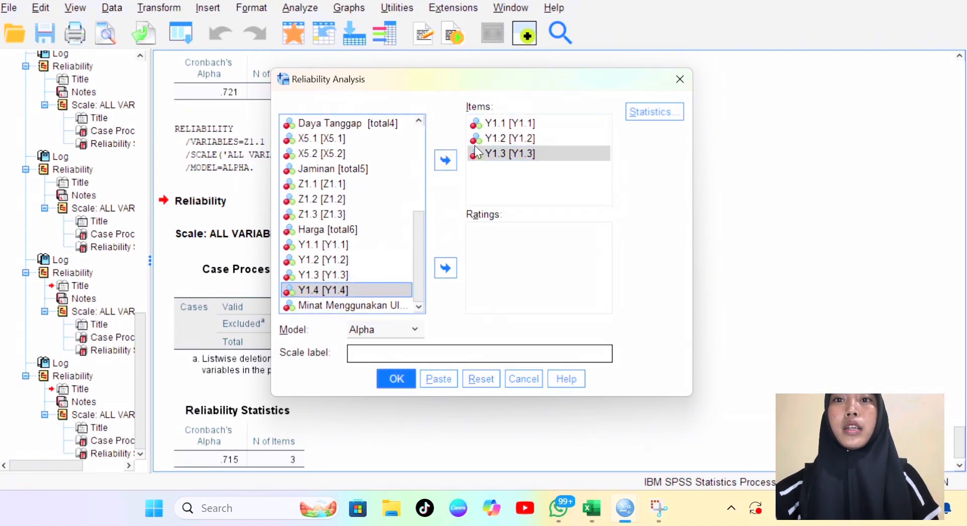
pyautogui.click(446, 160)
pyautogui.click(398, 385)
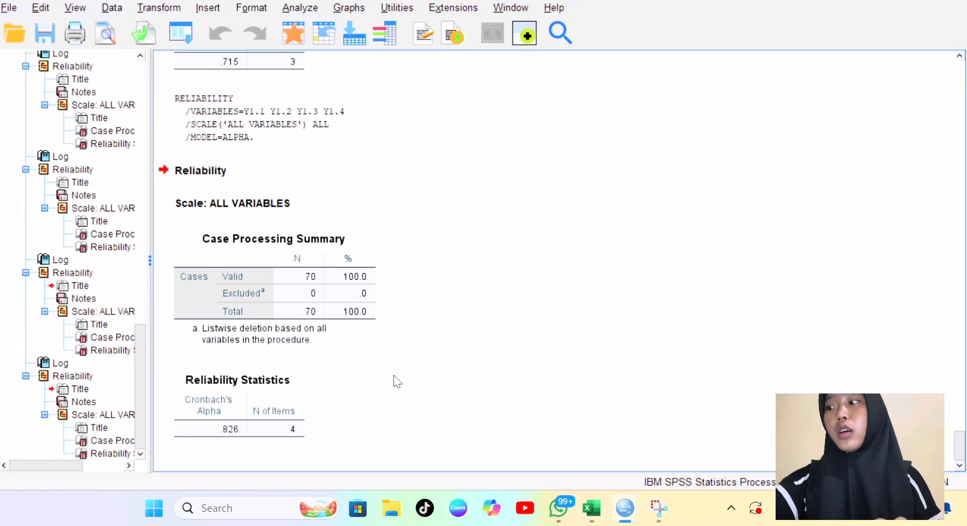
# - Start a Linear Regression analysis and set Minat Menggunakan Ulang as the dependent variable
pyautogui.click(287, 8)
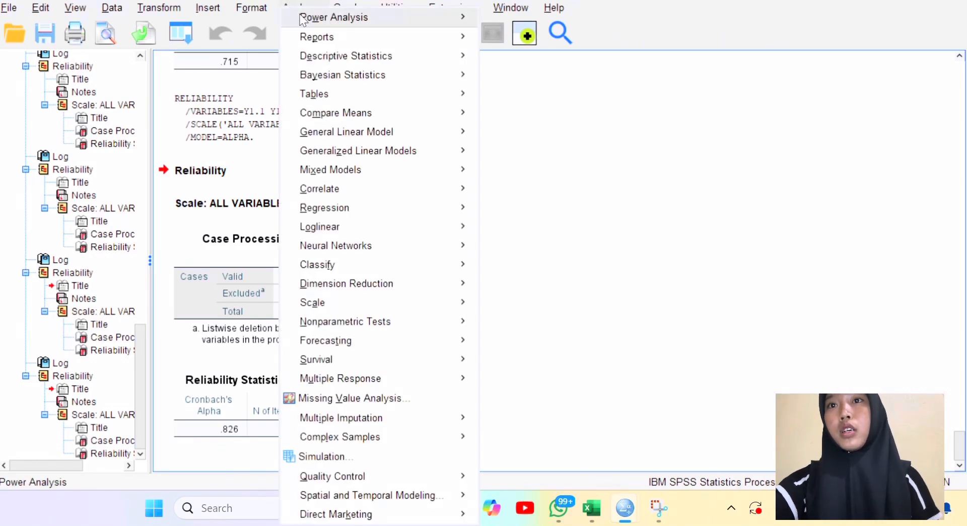
pyautogui.moveTo(381, 226)
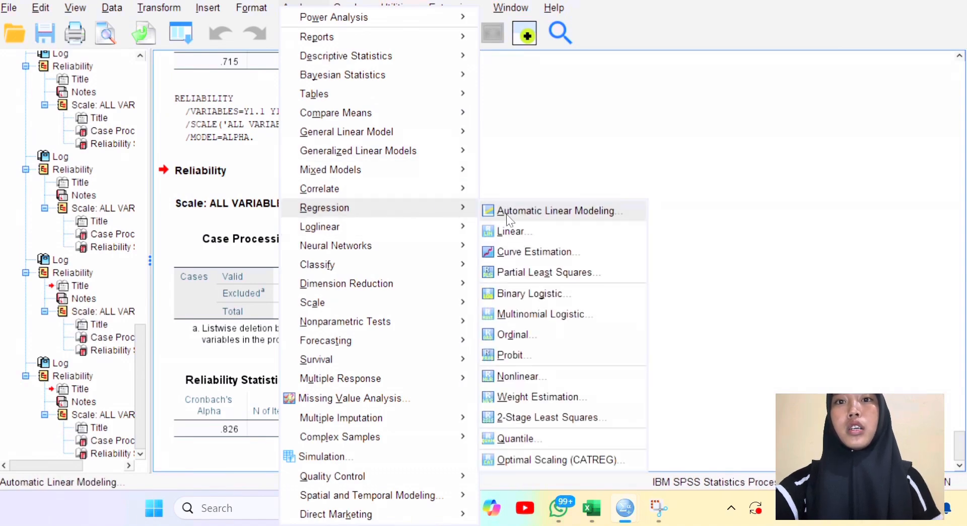
pyautogui.click(515, 232)
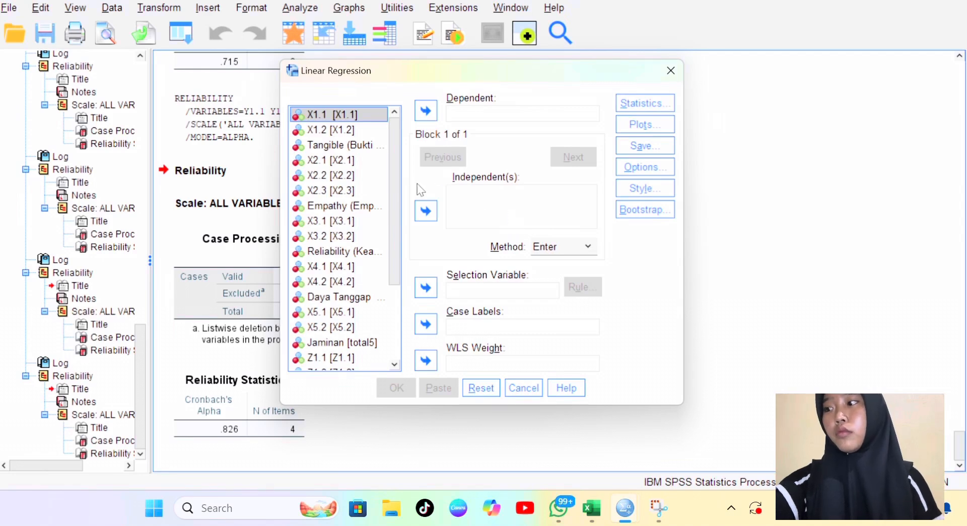
pyautogui.scroll(-3, 359, 294)
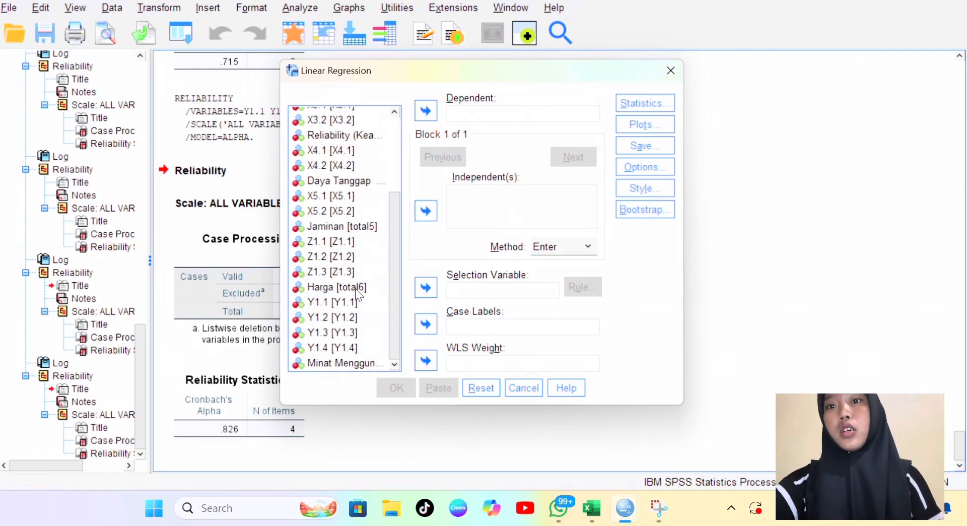
pyautogui.click(341, 367)
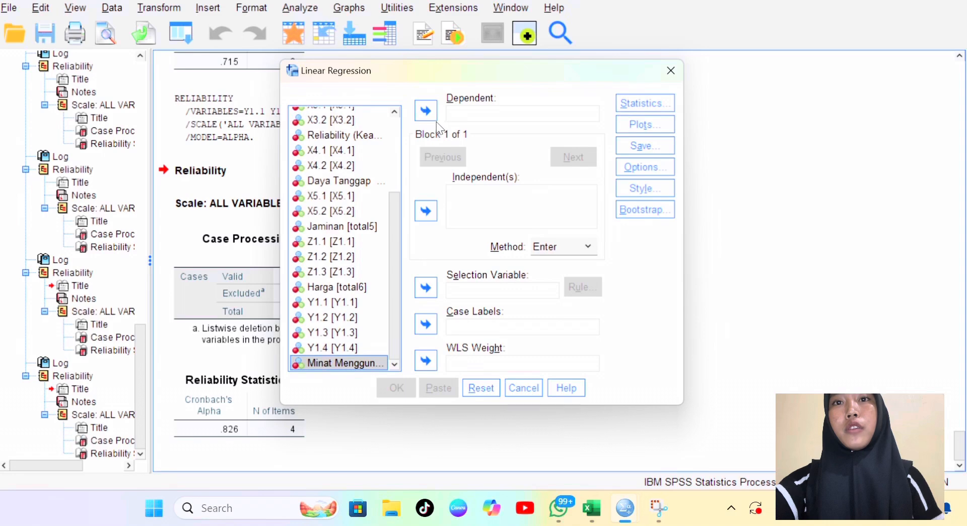
pyautogui.click(426, 111)
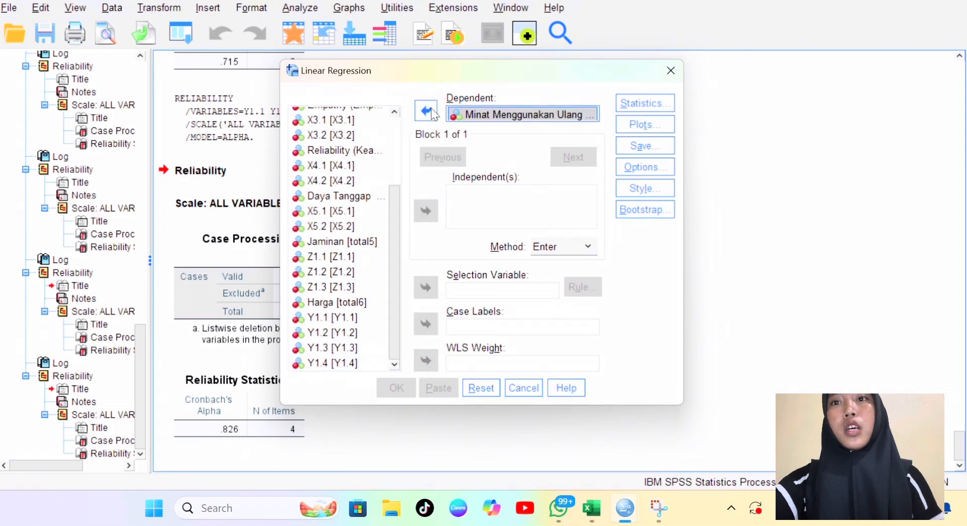
# - Add the totals Tangible (Bukti Fisik) and Empathy (Empati) as independent variables of the regression
pyautogui.scroll(3, 394, 156)
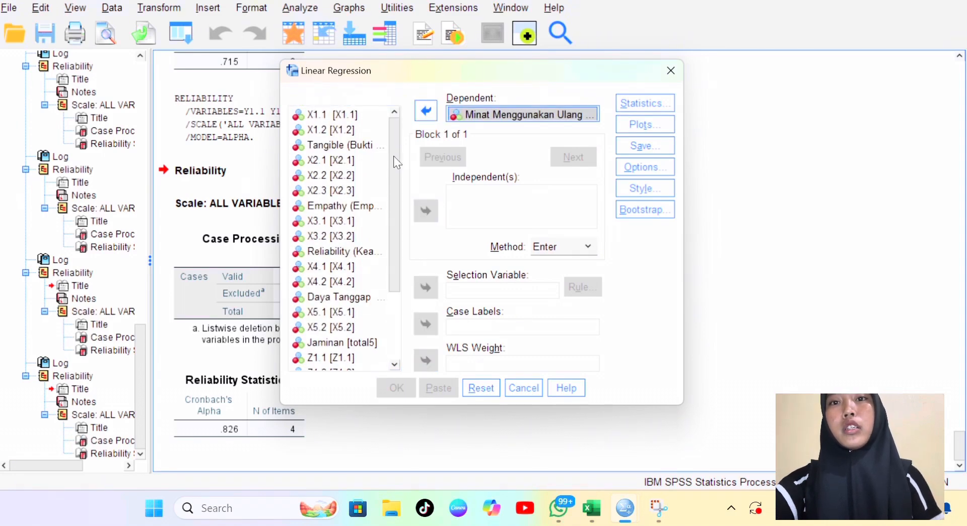
pyautogui.click(362, 145)
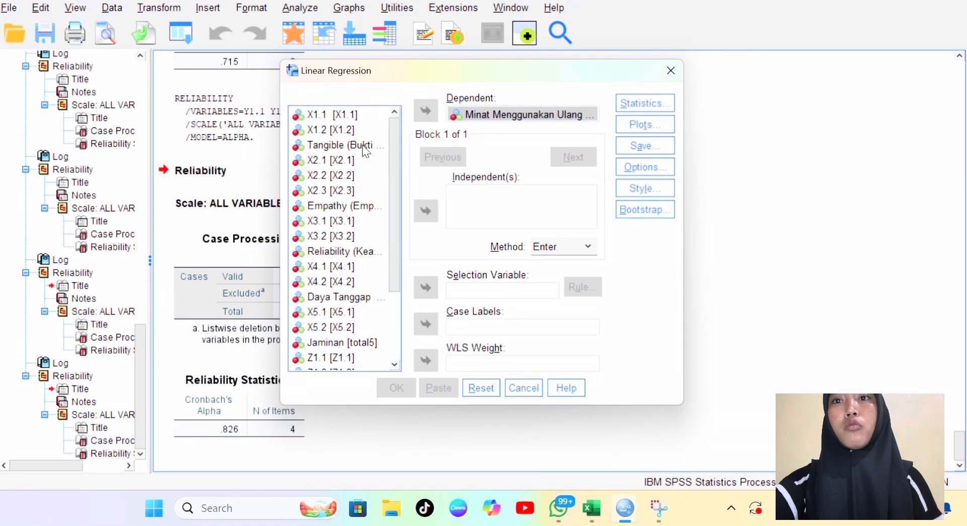
pyautogui.click(426, 210)
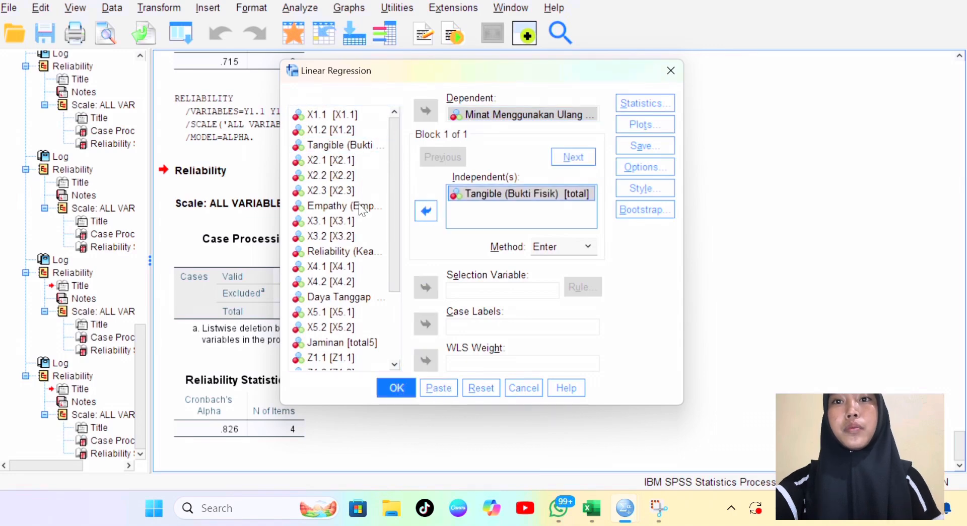
pyautogui.click(367, 206)
pyautogui.click(426, 211)
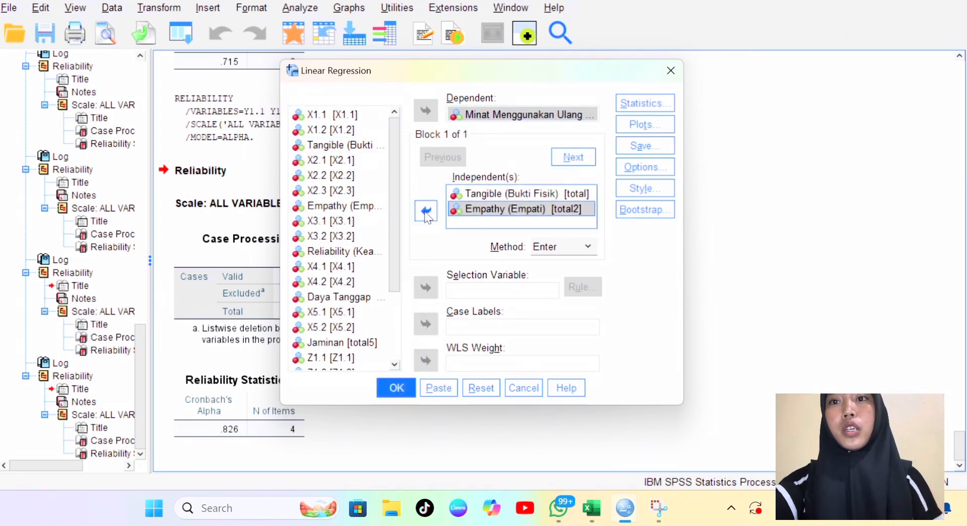
# - Try to add Reliability (Keandalan) to the independent variables, and add Daya Tanggap [total4]
pyautogui.click(347, 253)
pyautogui.click(427, 211)
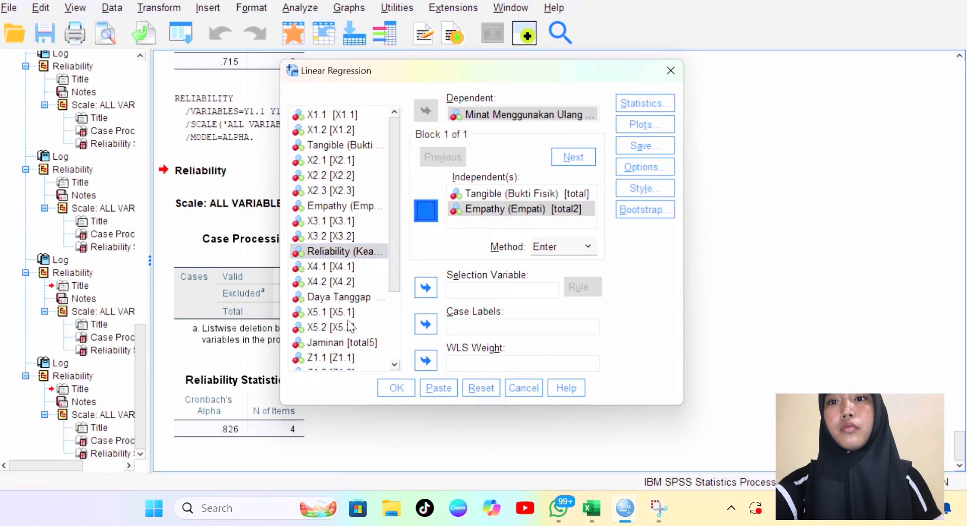
pyautogui.scroll(-1, 351, 327)
pyautogui.click(340, 252)
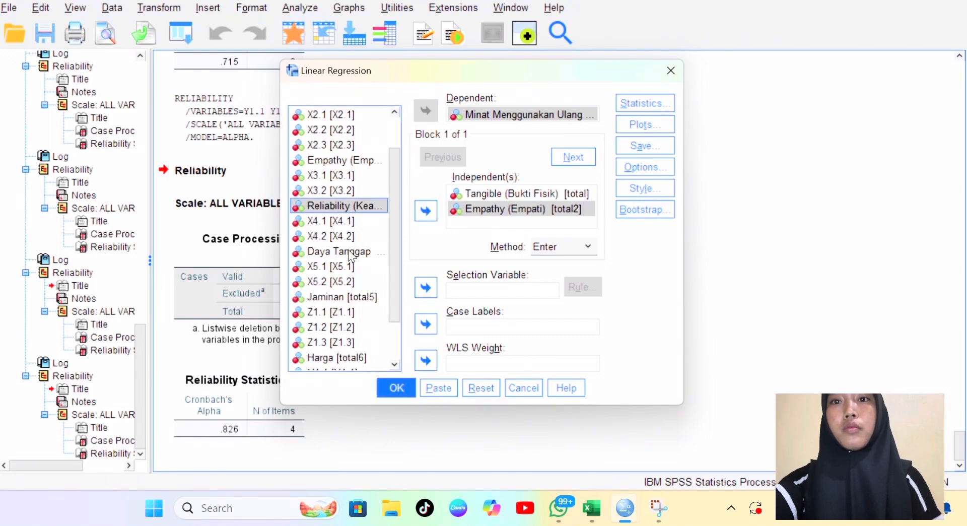
pyautogui.click(427, 211)
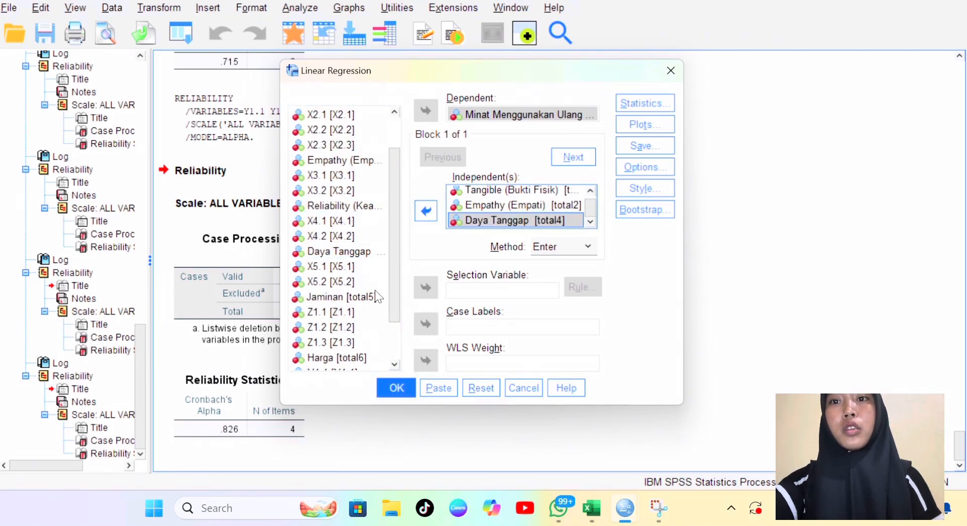
pyautogui.click(342, 312)
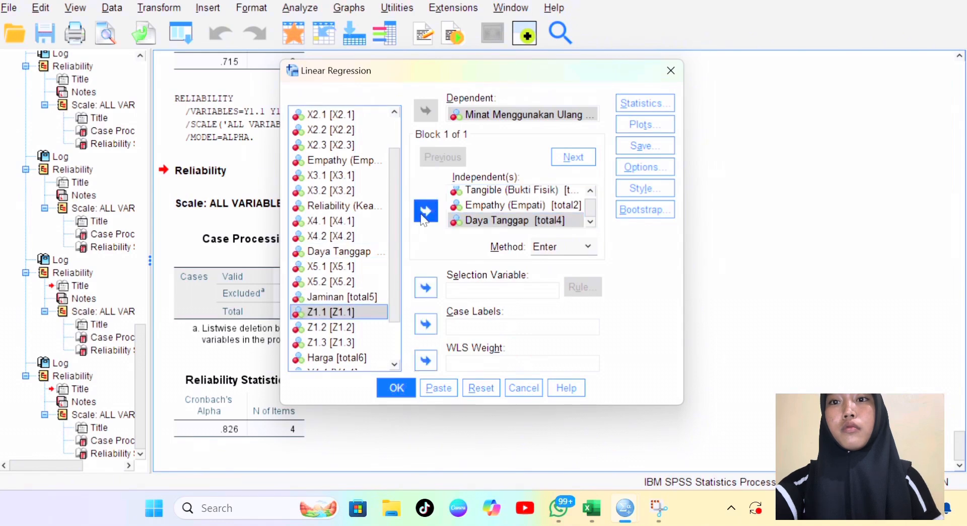
pyautogui.click(423, 215)
pyautogui.click(424, 216)
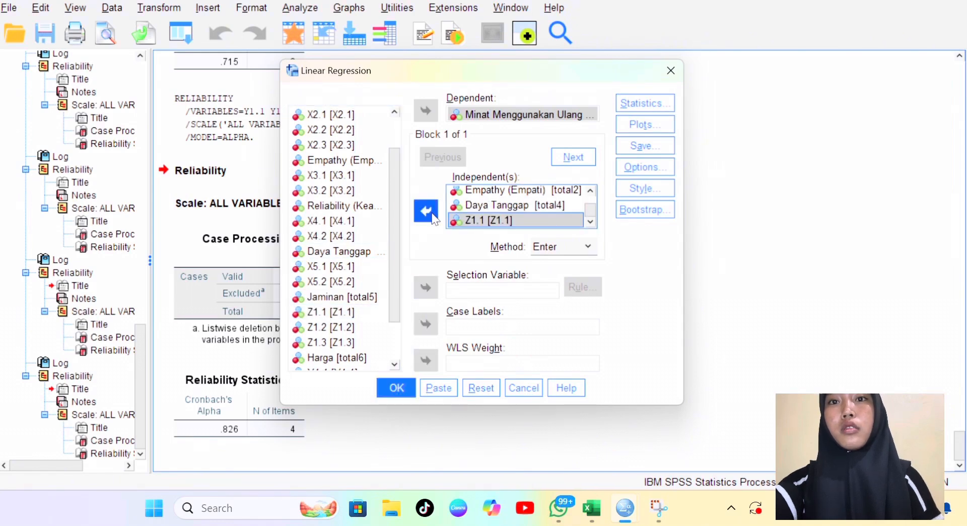
# - Add Jaminan [total5] and Harga [total6] to the independent variables of the regression
pyautogui.click(358, 297)
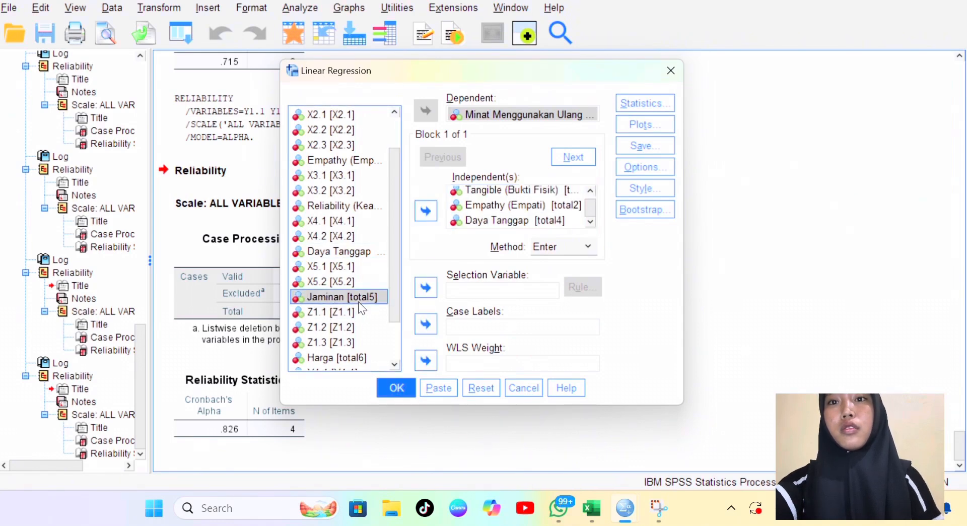
pyautogui.click(426, 211)
pyautogui.scroll(-1, 371, 284)
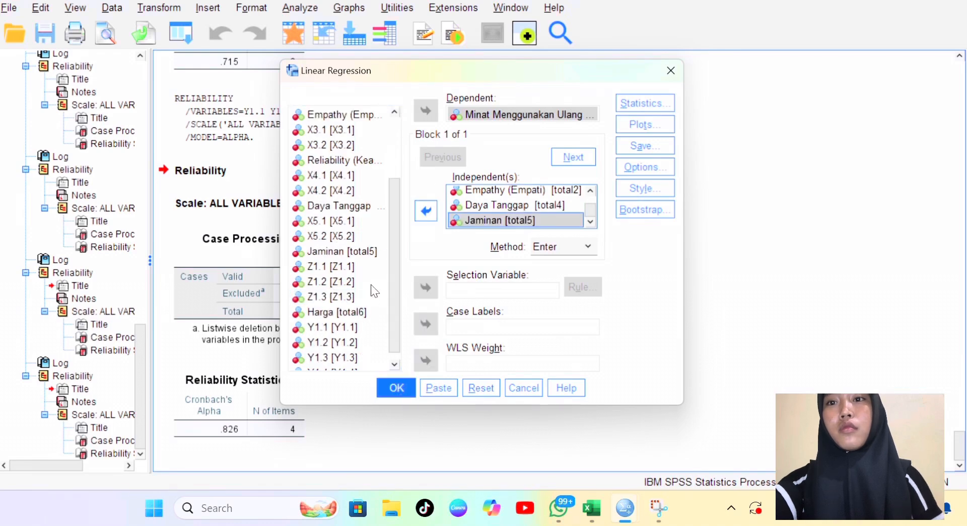
pyautogui.click(346, 311)
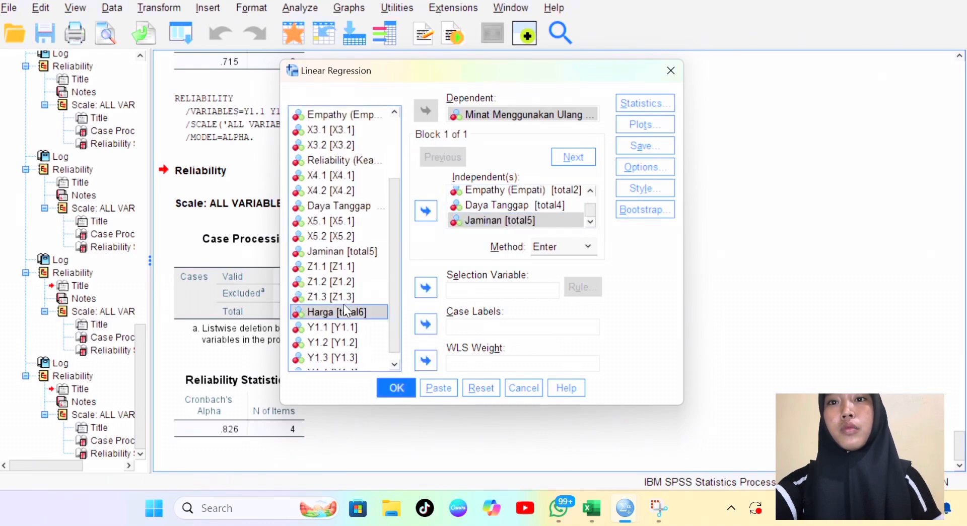
pyautogui.click(426, 211)
pyautogui.scroll(-1, 358, 345)
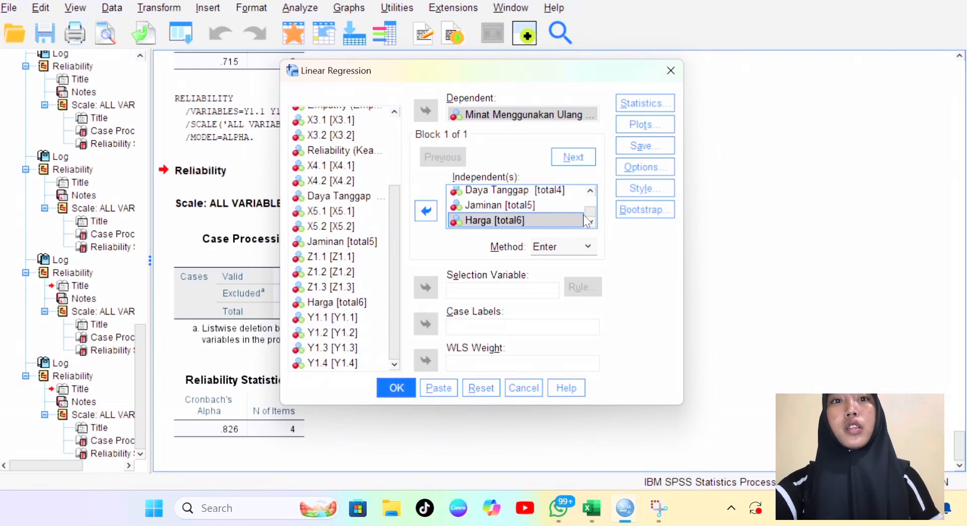
# - Include Durbin-Watson and Collinearity diagnostics in the regression statistics, keeping Estimates and Model fit
pyautogui.click(633, 121)
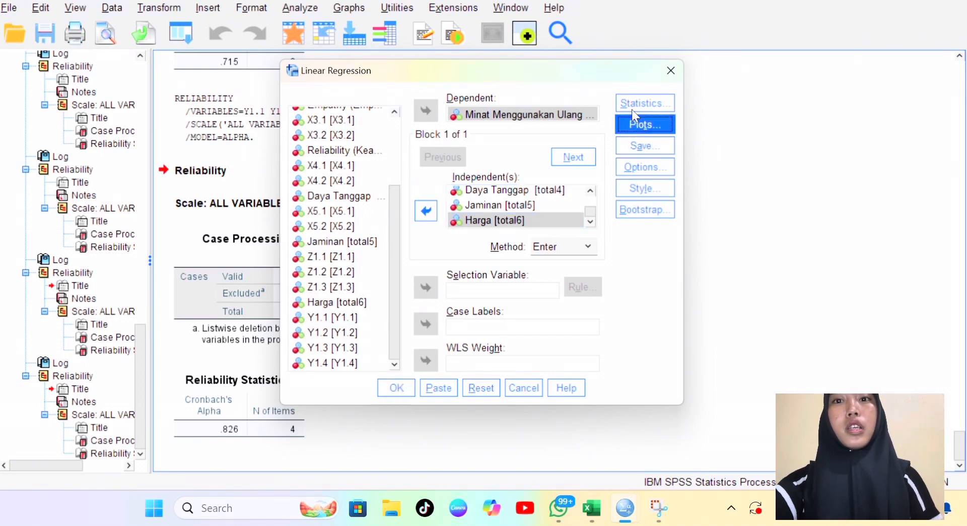
pyautogui.click(632, 109)
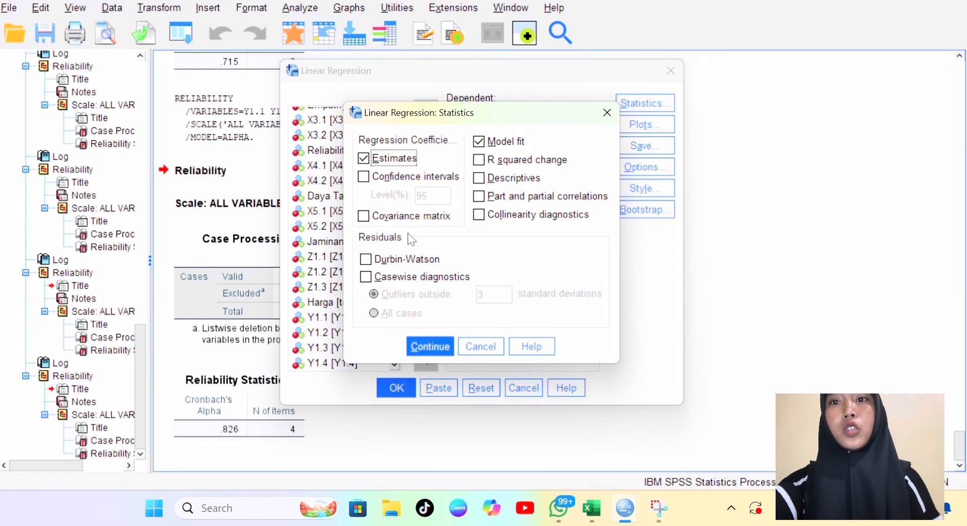
pyautogui.click(366, 259)
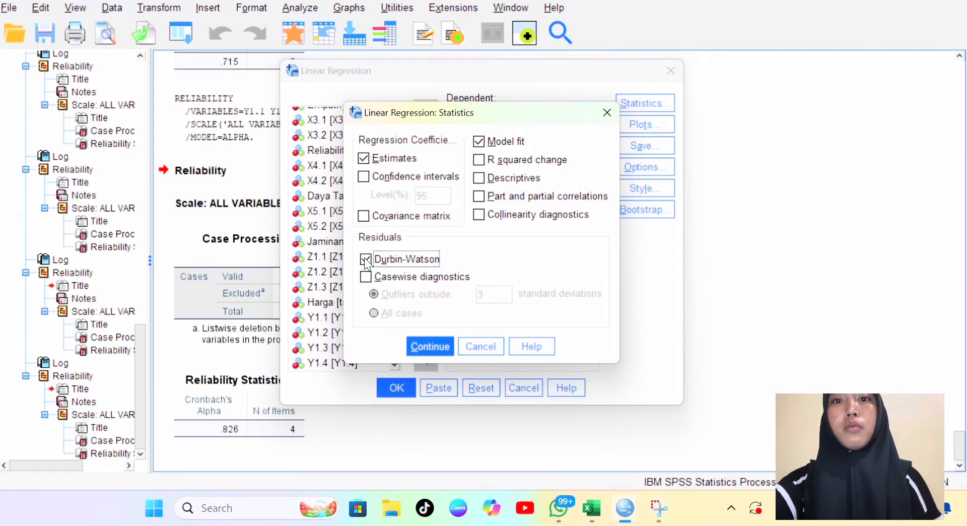
pyautogui.click(485, 216)
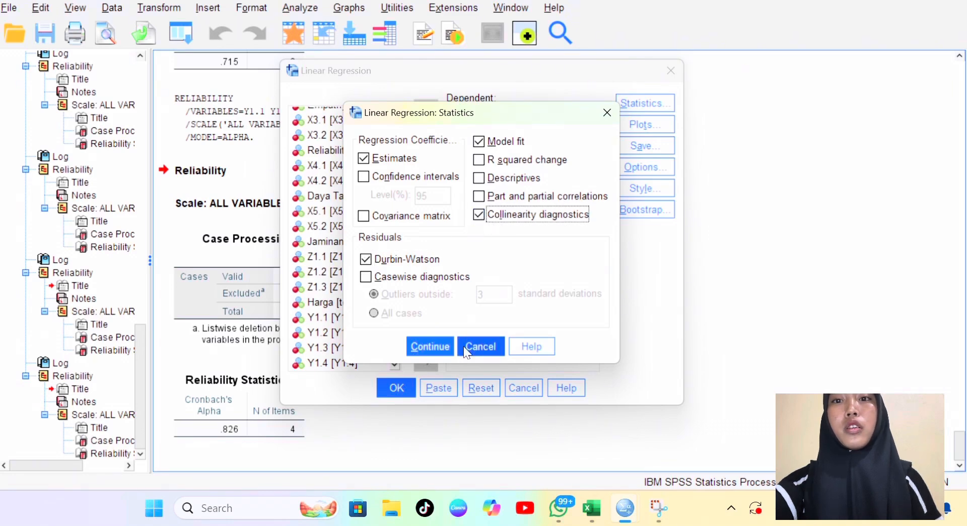
pyautogui.click(436, 347)
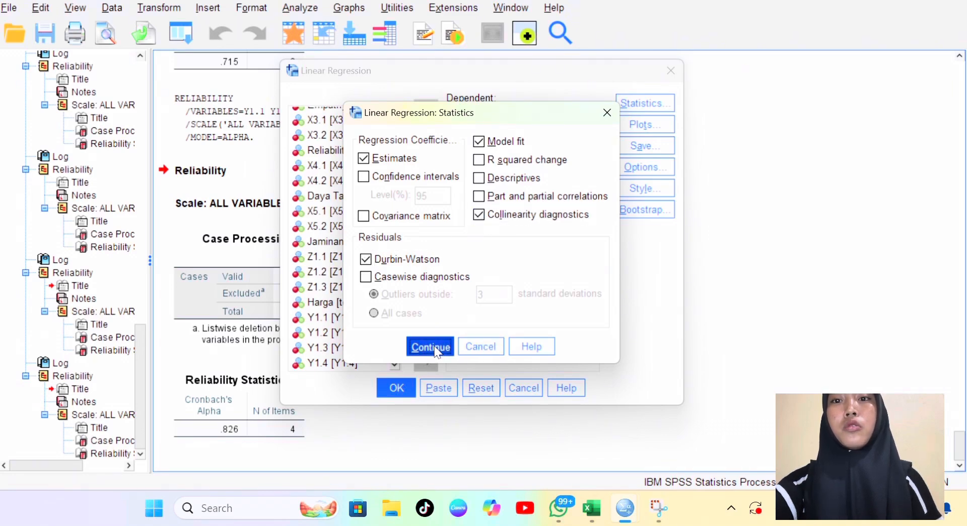
# - Set up a regression residual scatterplot with *SRESID on the Y axis and *ZPRED on the X axis
pyautogui.click(634, 129)
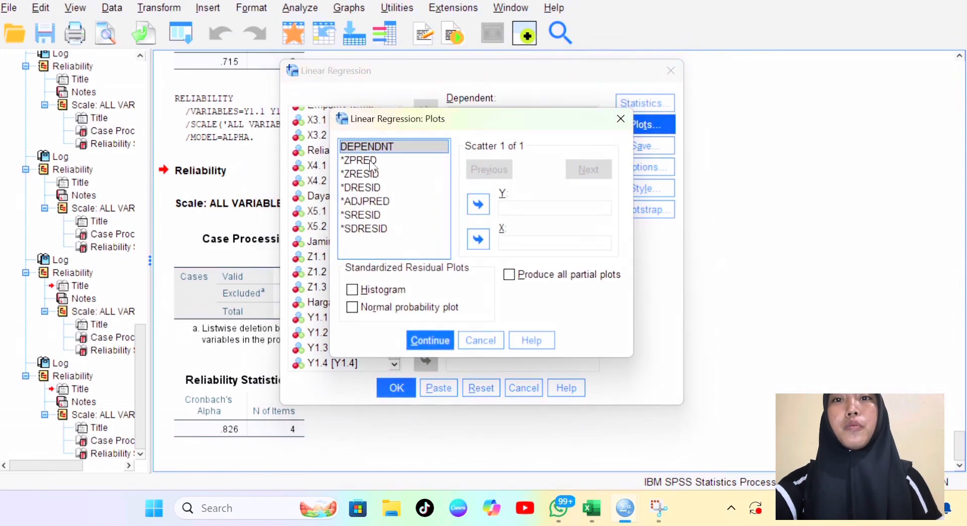
pyautogui.click(371, 161)
pyautogui.click(480, 239)
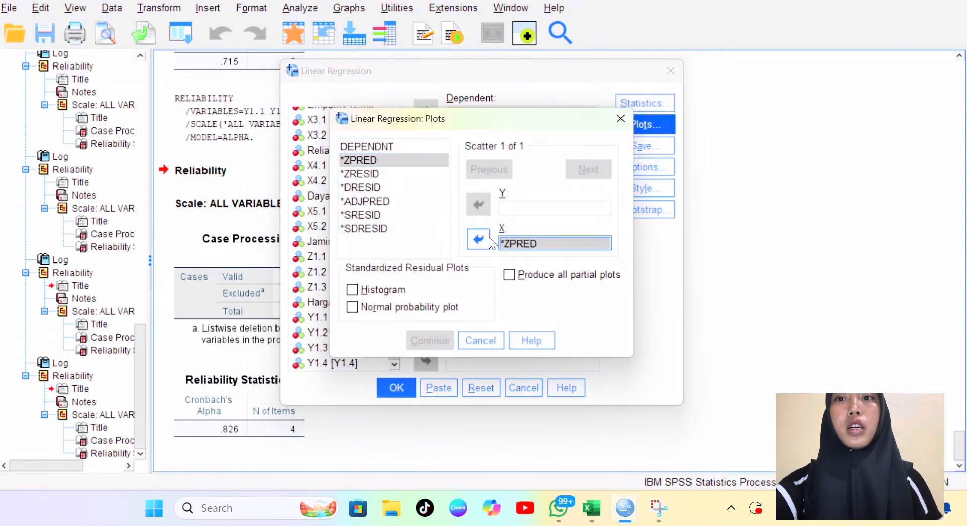
pyautogui.click(387, 216)
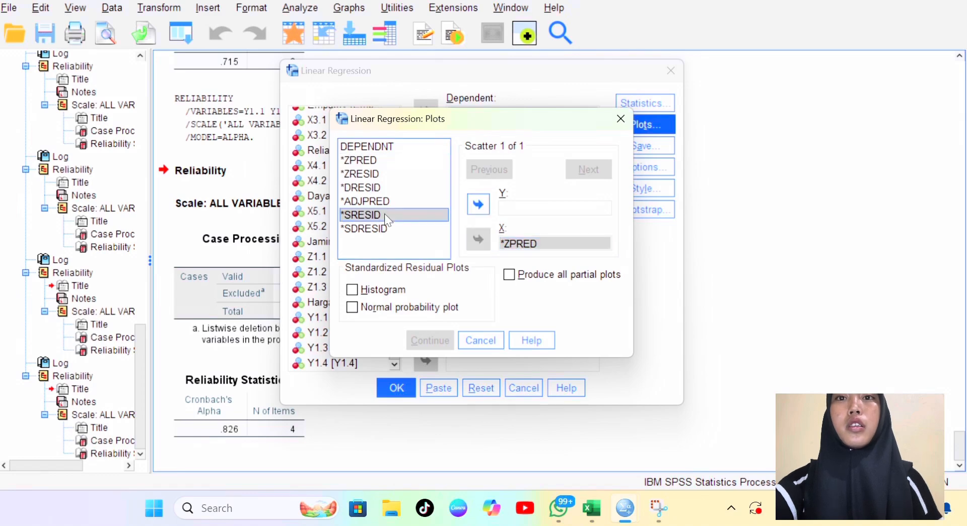
pyautogui.click(478, 205)
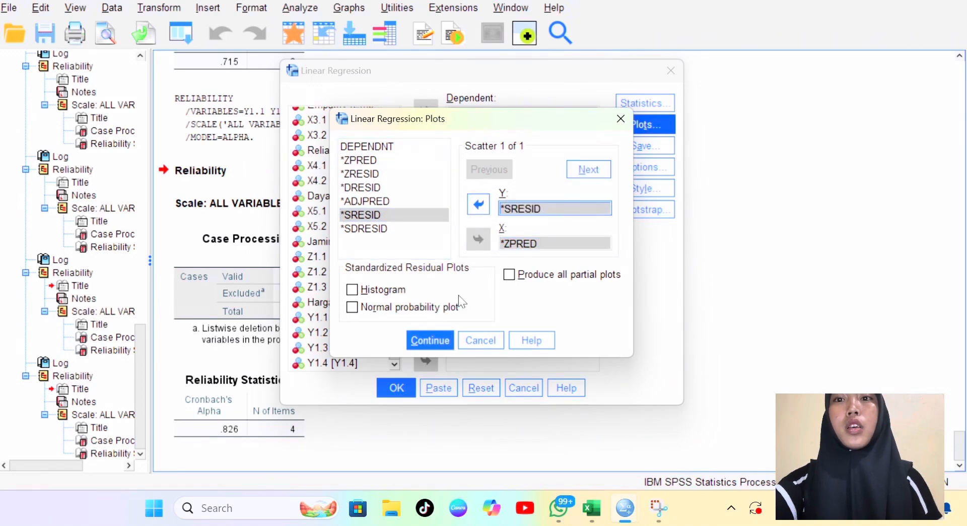
# - Include the Histogram and Normal probability plot of the standardized residuals in the regression plots
pyautogui.click(353, 291)
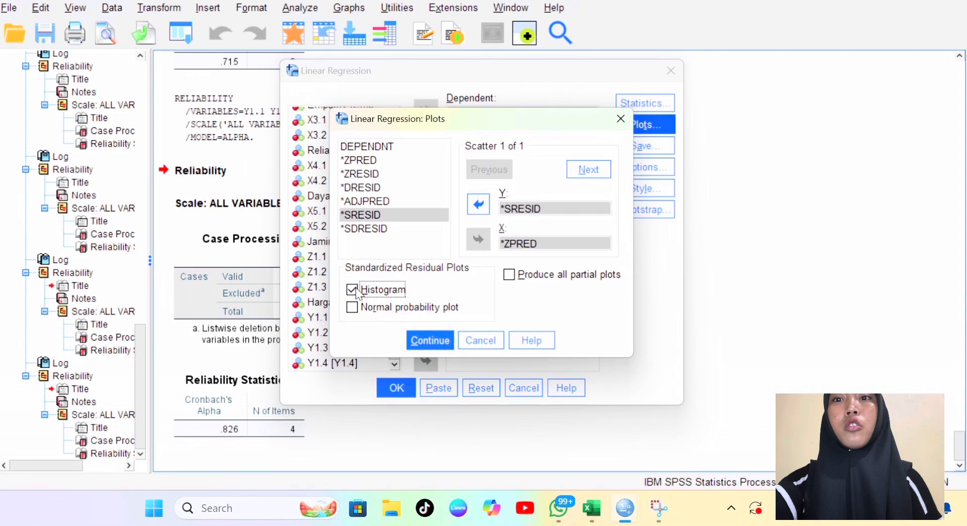
pyautogui.click(352, 307)
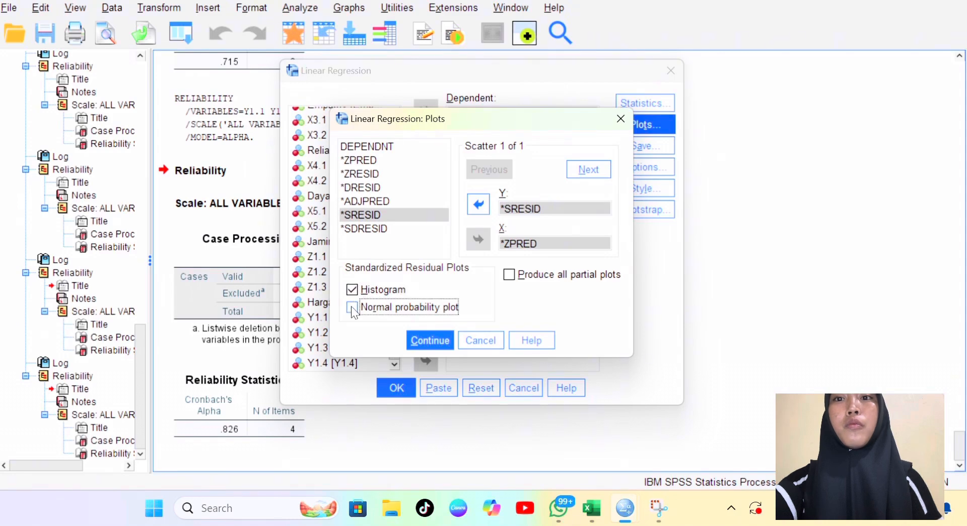
pyautogui.click(444, 345)
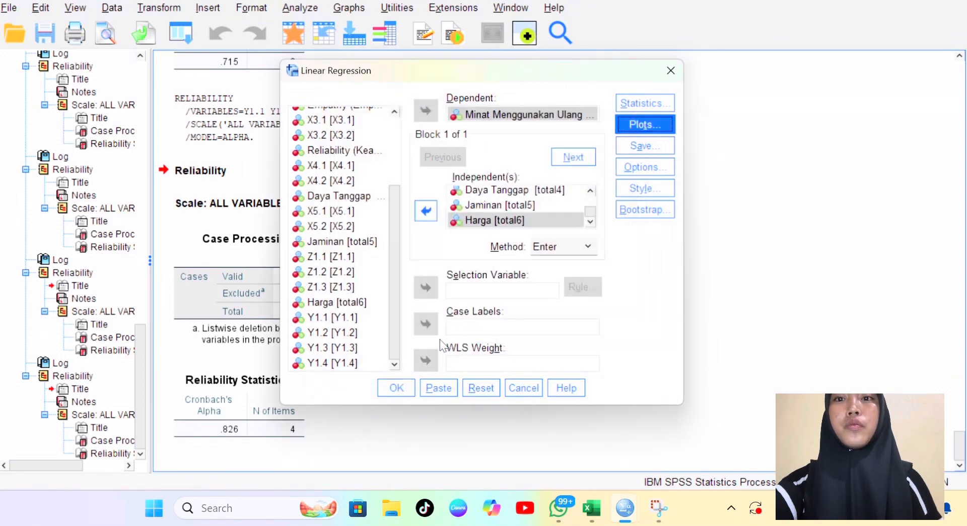
# - Save the Unstandardized residuals as a new variable and run the linear regression of Minat Menggunakan Ulang
pyautogui.click(620, 153)
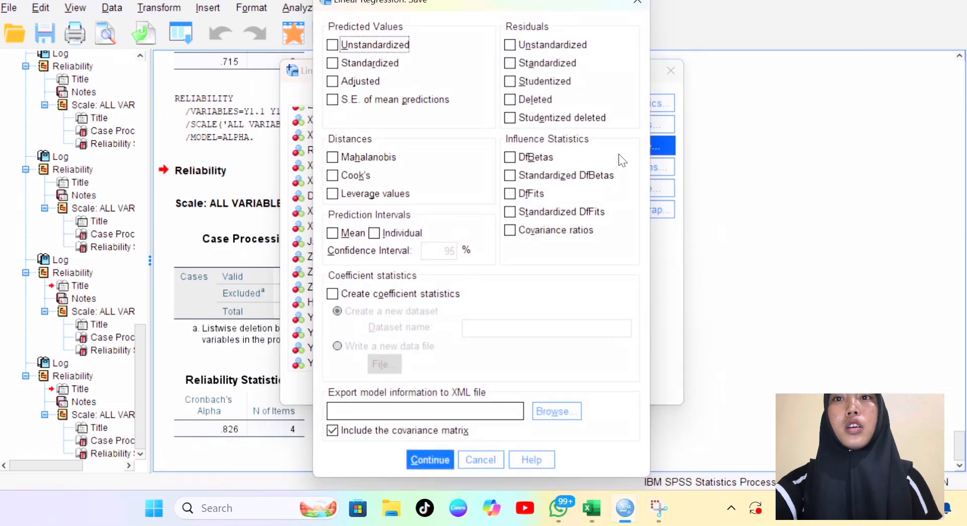
pyautogui.click(511, 46)
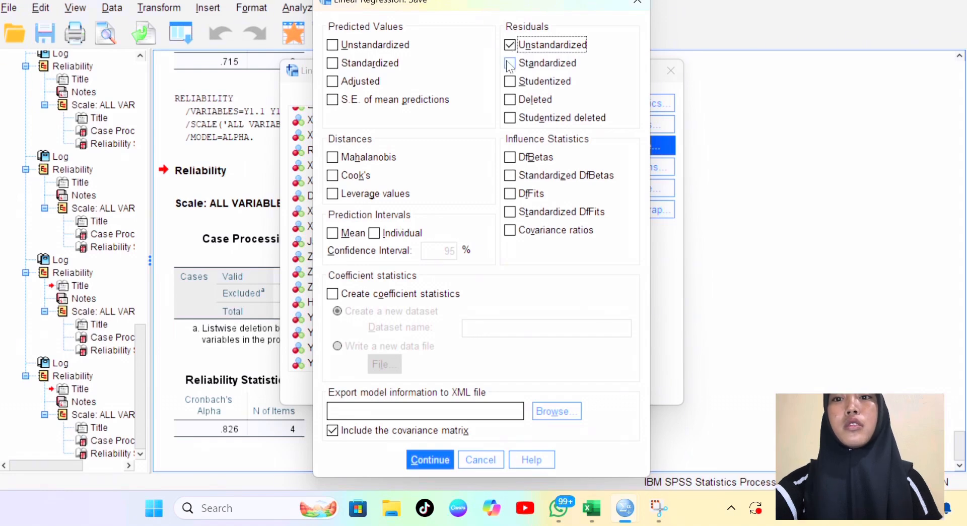
pyautogui.click(435, 467)
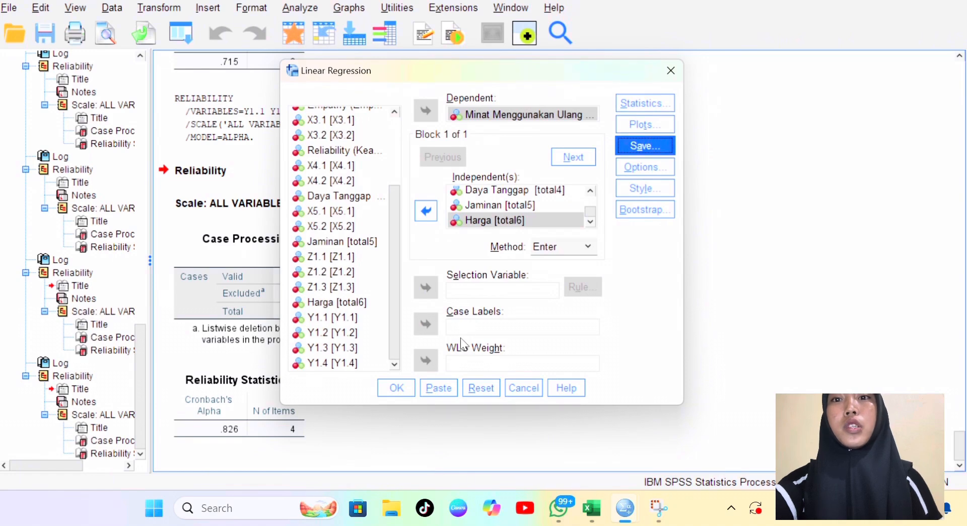
pyautogui.click(397, 388)
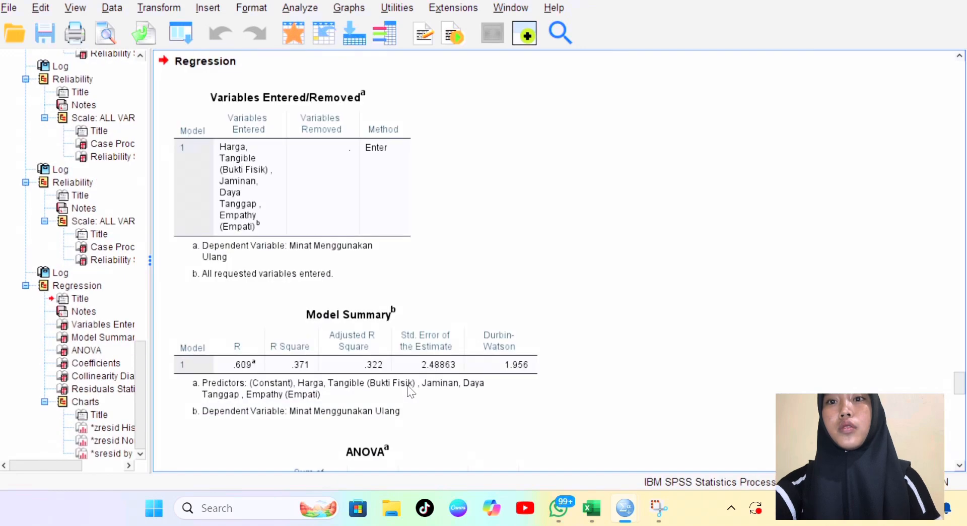
pyautogui.scroll(-20, 411, 392)
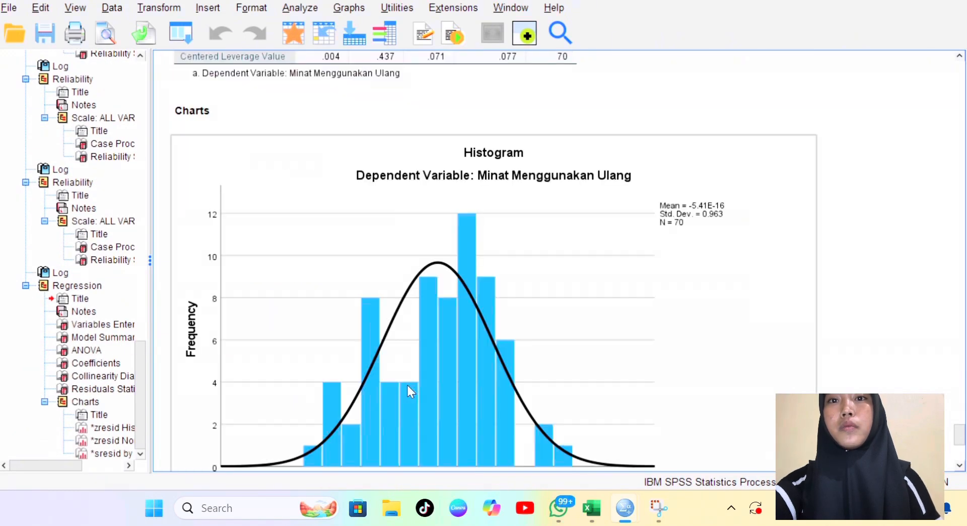
pyautogui.scroll(-15, 408, 386)
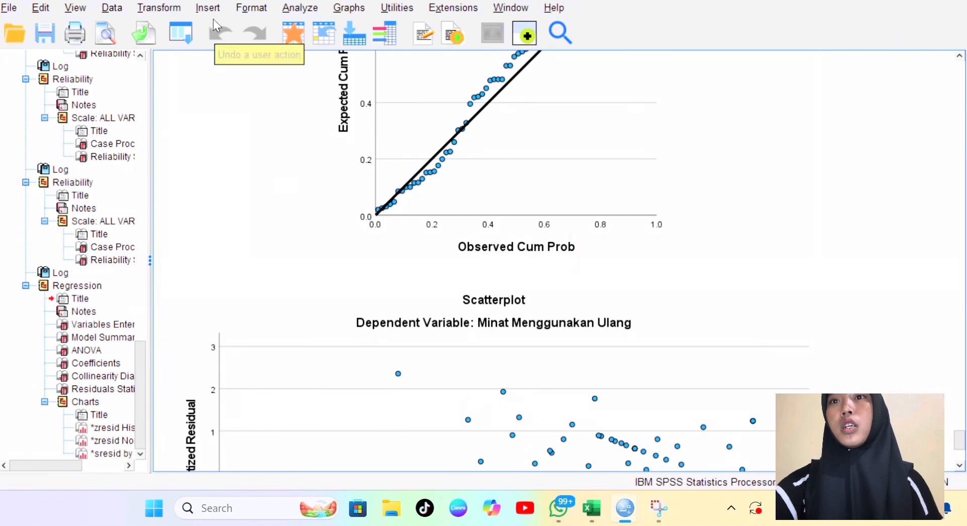
# - Run a legacy 1-Sample K-S test on Unstandardized Residual [RES_1] against the Normal distribution using sample data
pyautogui.click(300, 15)
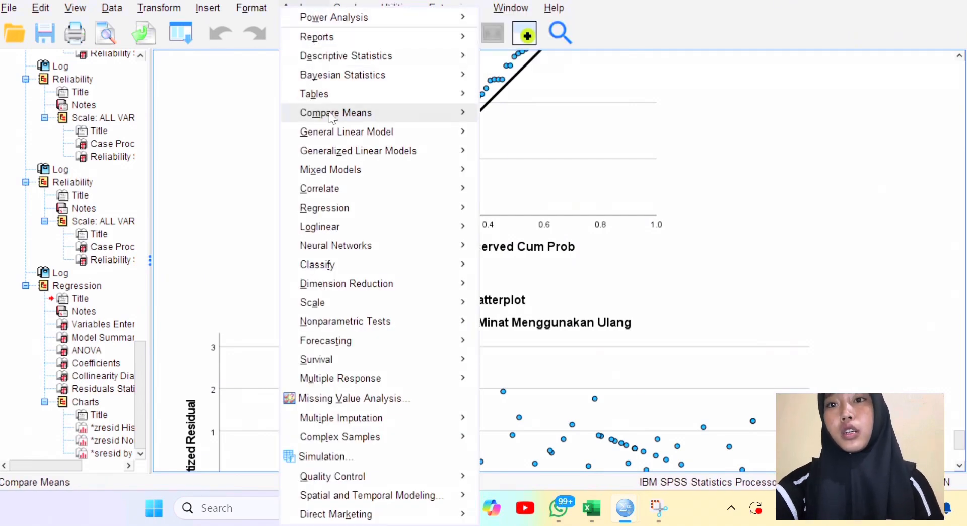
pyautogui.moveTo(371, 326)
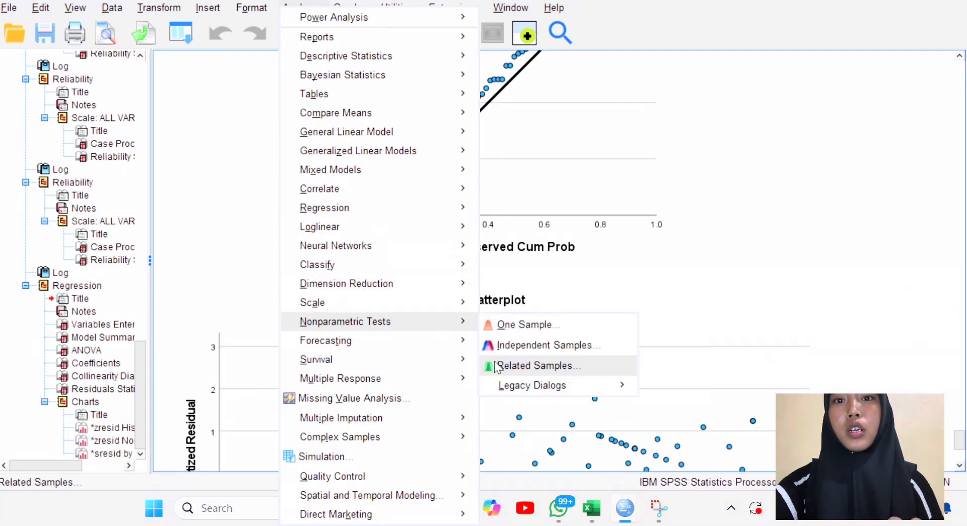
pyautogui.moveTo(506, 386)
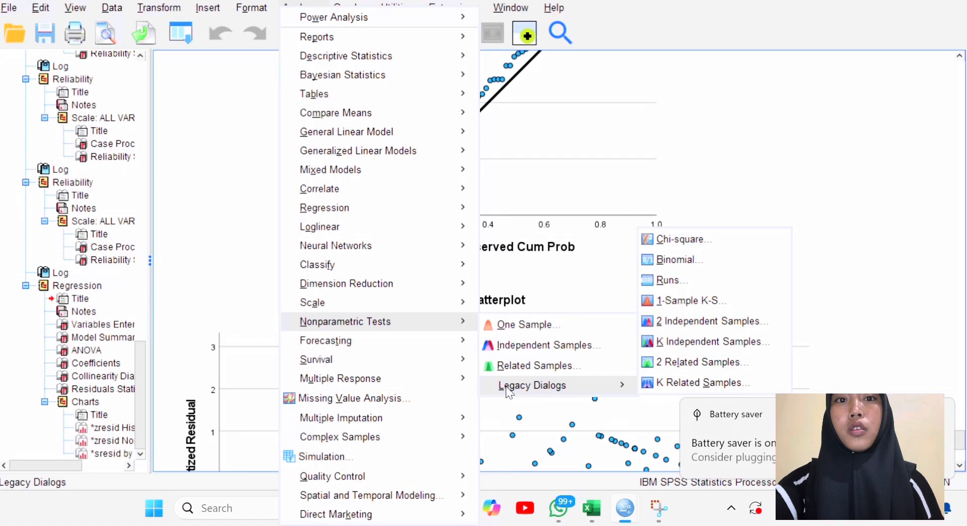
pyautogui.moveTo(625, 385)
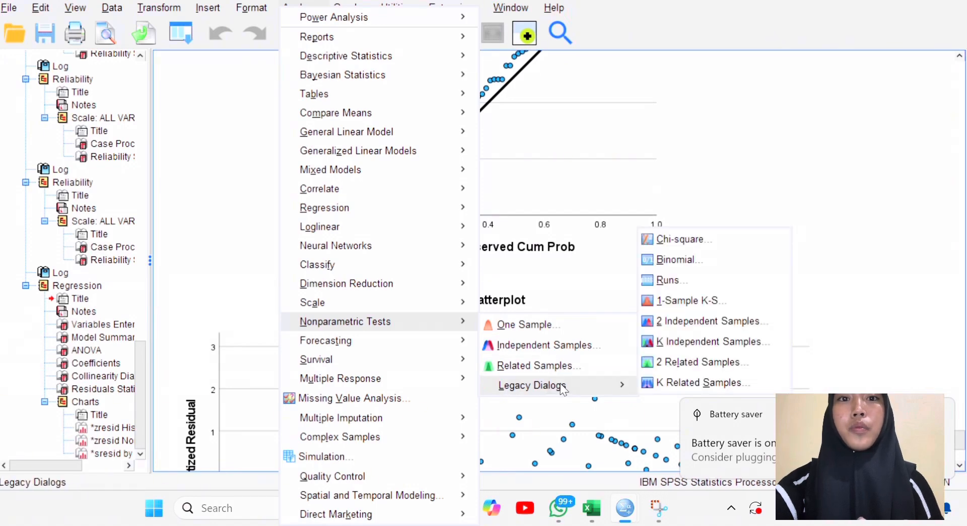
pyautogui.click(677, 301)
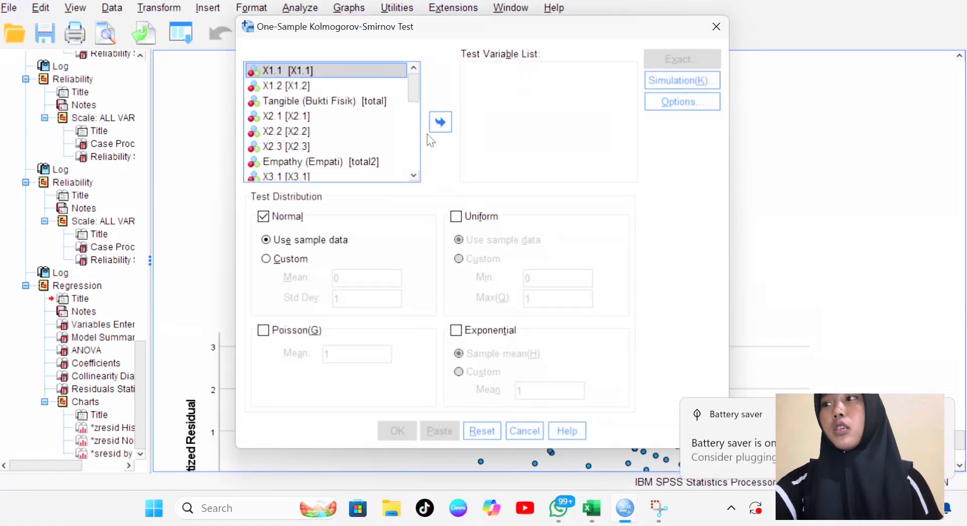
pyautogui.scroll(-7, 388, 126)
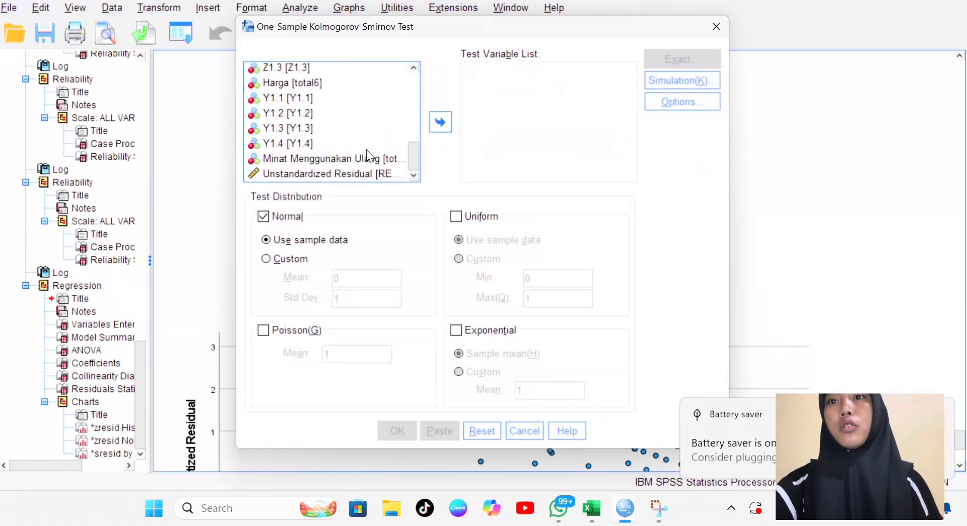
pyautogui.click(353, 173)
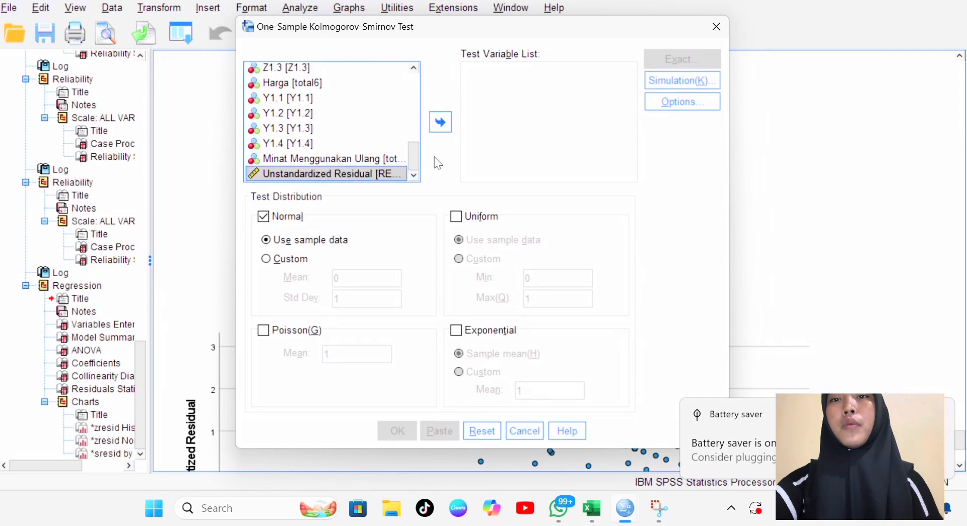
pyautogui.click(441, 123)
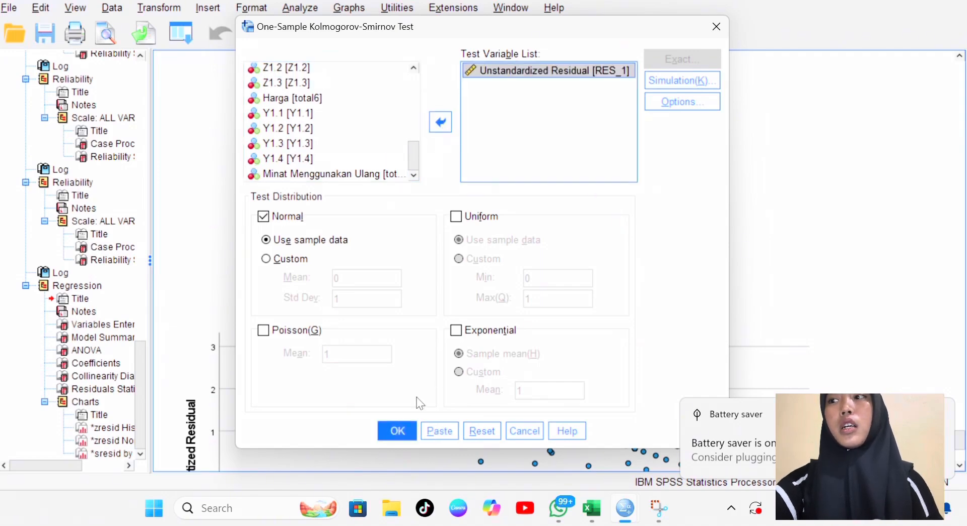
pyautogui.click(402, 426)
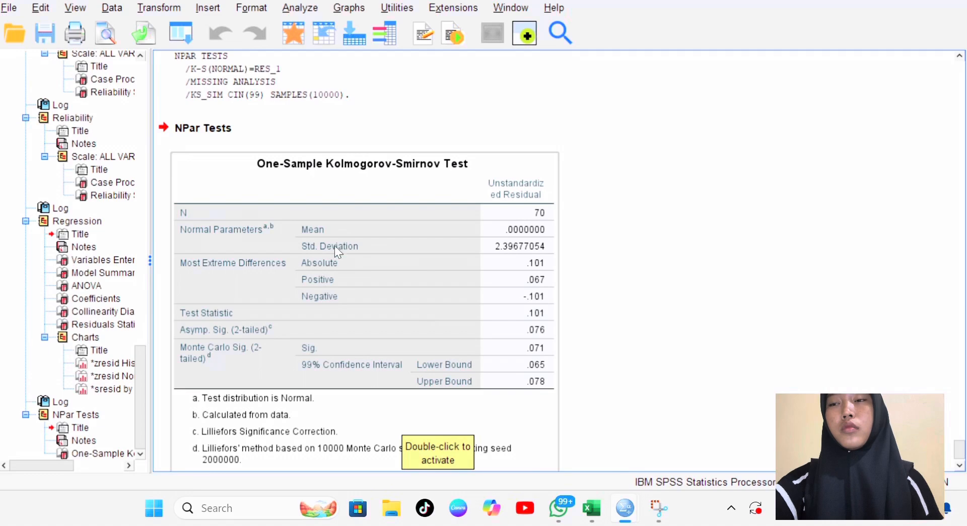
# - Examine the Kolmogorov-Smirnov table, the Normal P-P plot, the coefficients' collinearity statistics and the residual scatterplot in the output
pyautogui.scroll(-1, 410, 218)
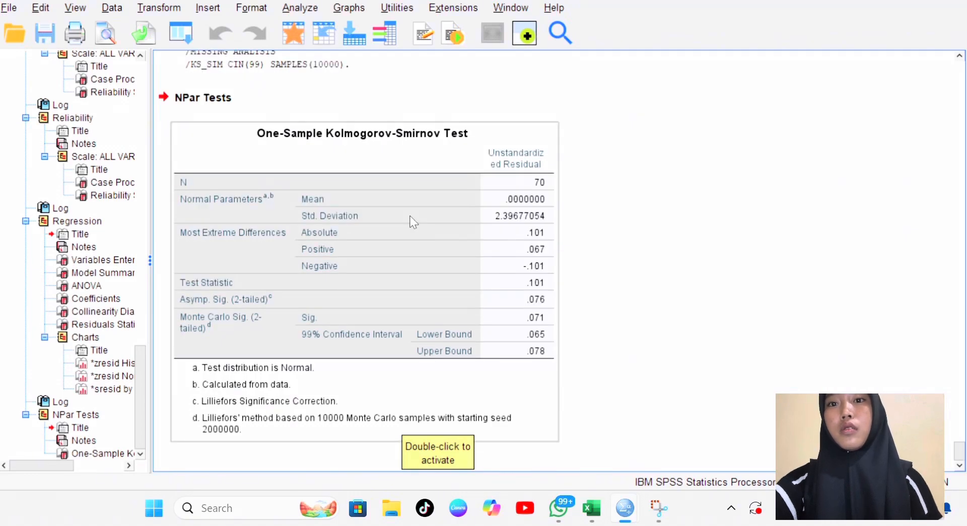
pyautogui.scroll(5, 378, 211)
pyautogui.scroll(-5, 378, 211)
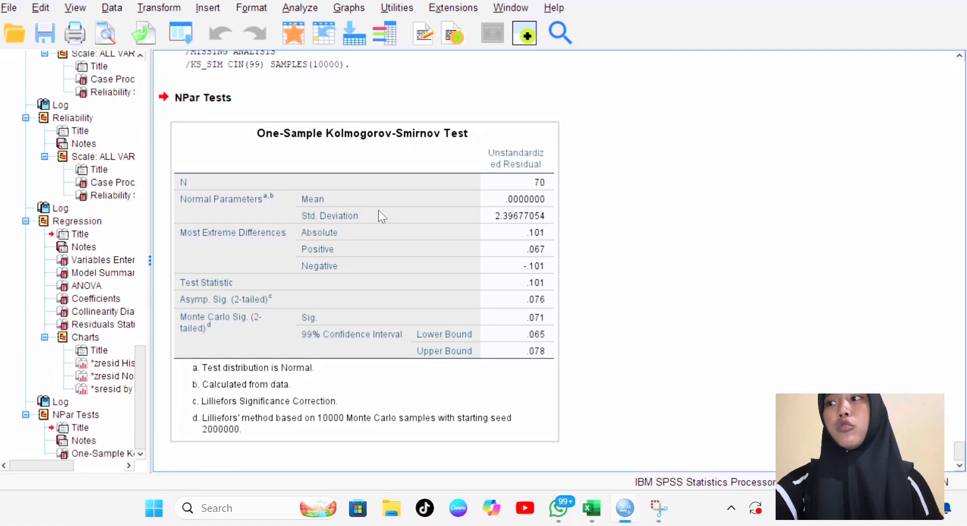
pyautogui.scroll(5, 379, 211)
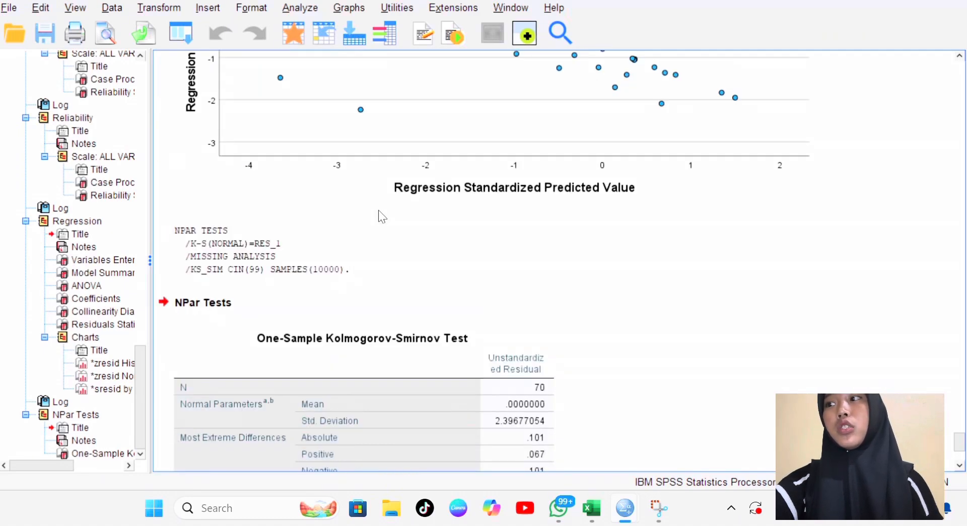
pyautogui.scroll(-5, 382, 216)
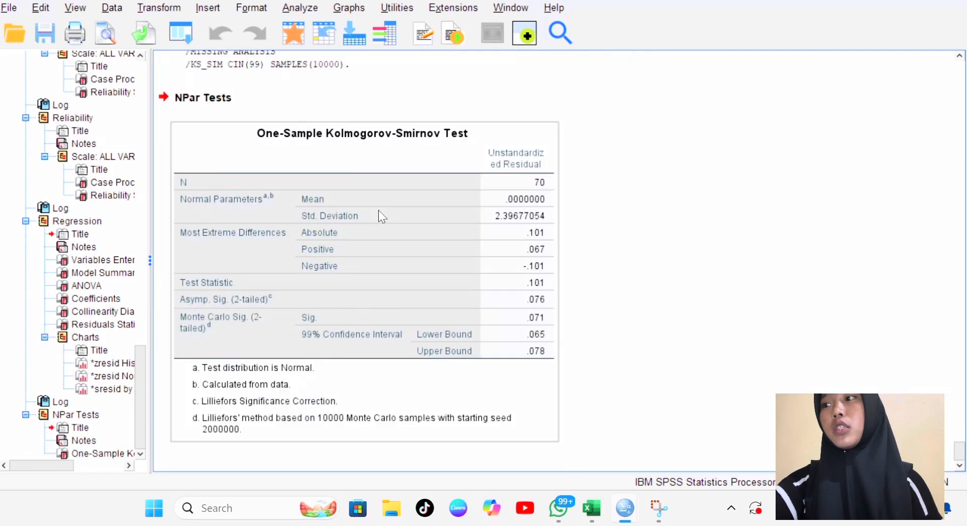
pyautogui.scroll(20, 379, 210)
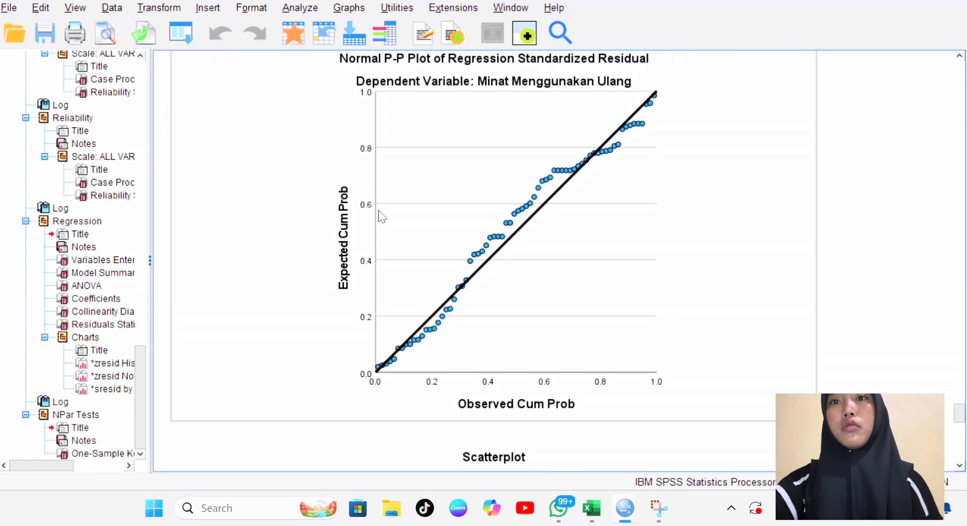
pyautogui.scroll(15, 378, 210)
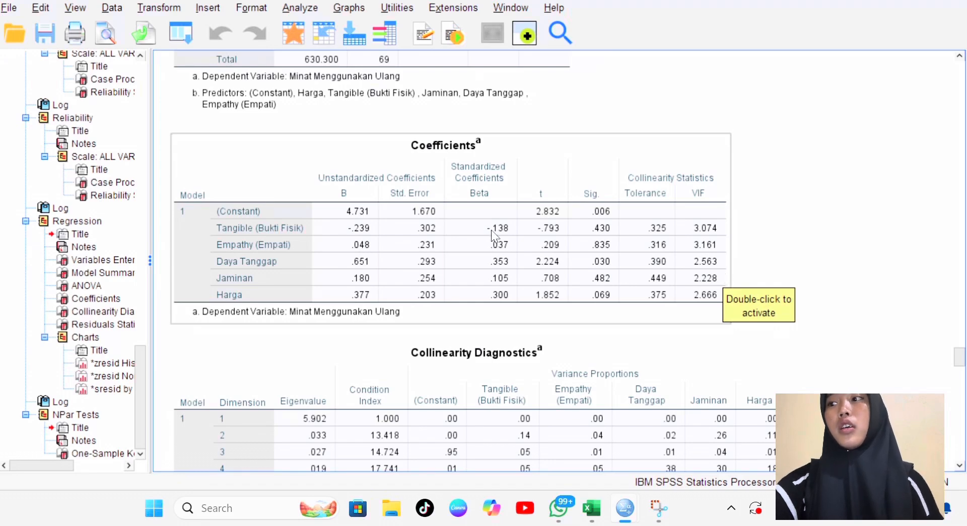
pyautogui.scroll(-4, 495, 282)
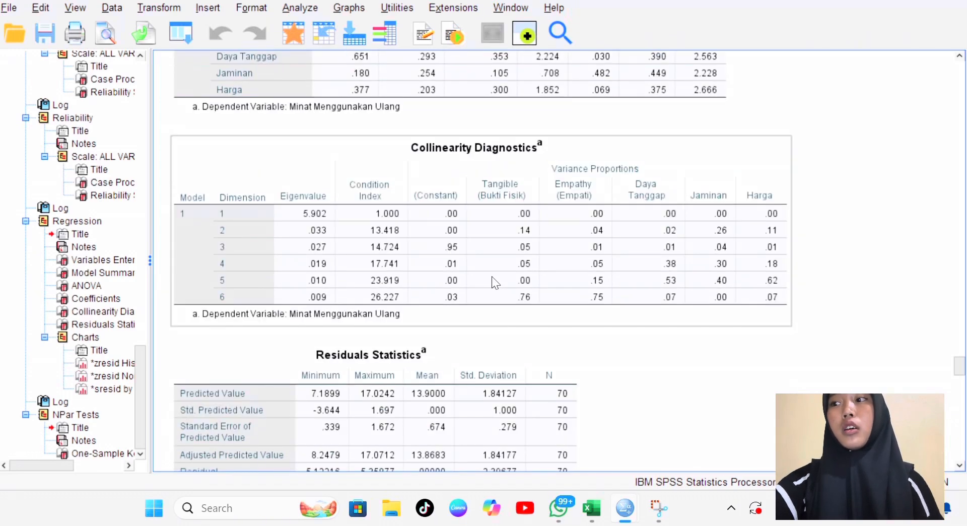
pyautogui.scroll(-20, 494, 282)
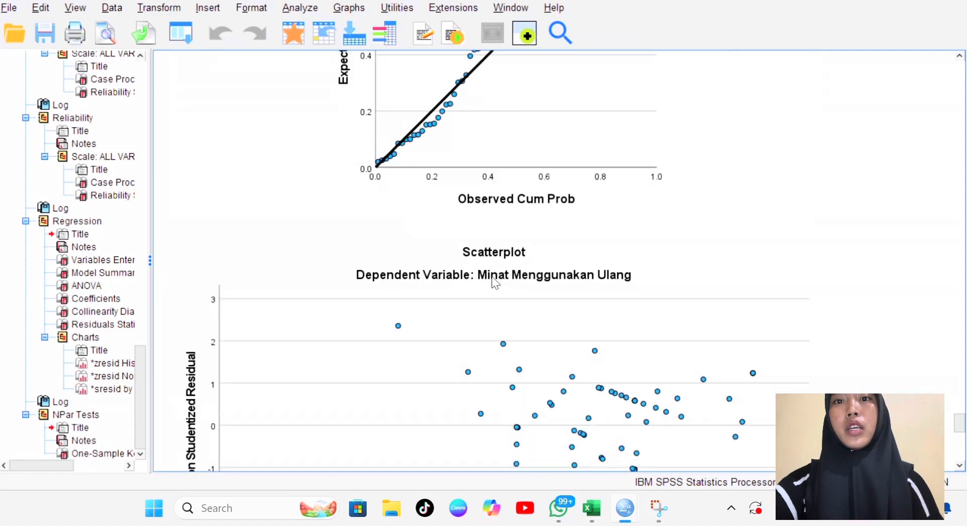
pyautogui.scroll(-3, 492, 277)
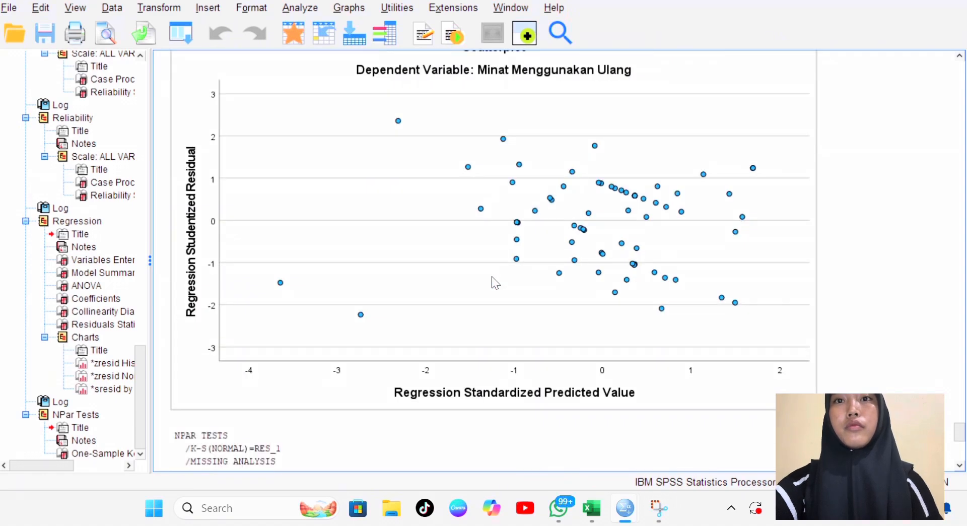
pyautogui.scroll(2, 491, 277)
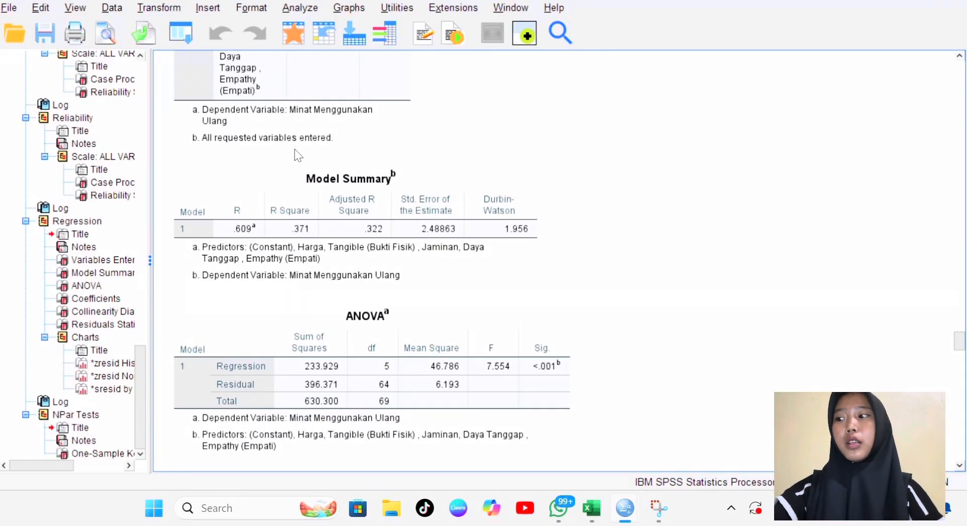
# - Review the regression's Model Summary, the F test in the ANOVA table and the t tests in the Coefficients table
pyautogui.scroll(-3, 524, 150)
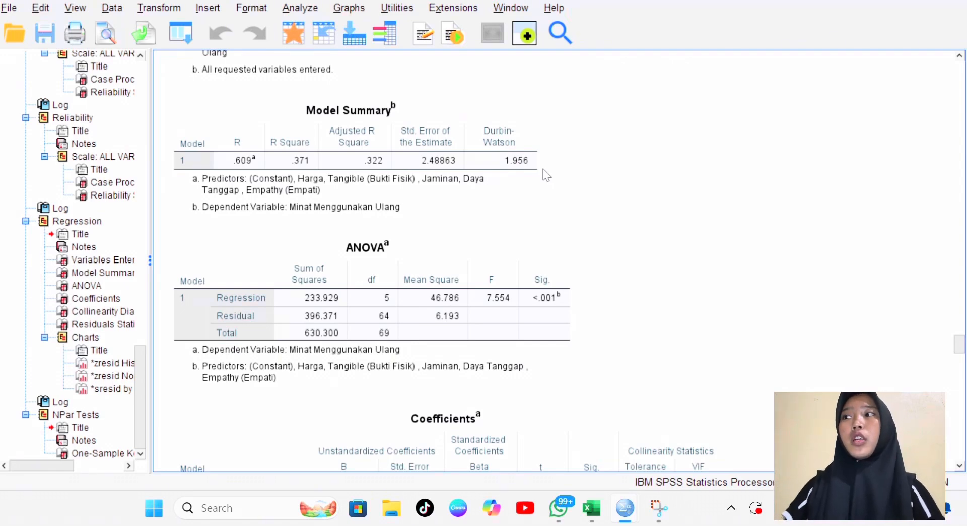
pyautogui.scroll(-3, 547, 175)
pyautogui.scroll(-6, 546, 175)
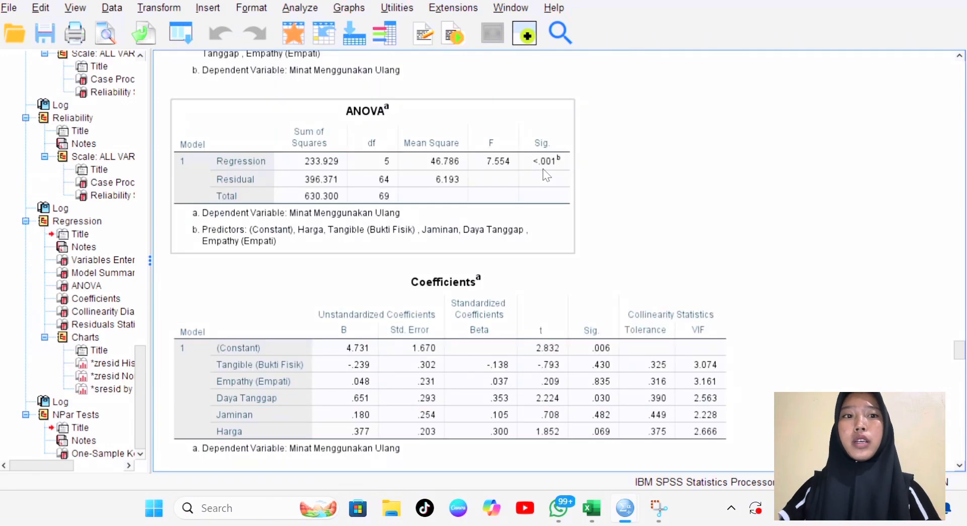
pyautogui.scroll(9, 546, 175)
pyautogui.scroll(-12, 546, 174)
pyautogui.scroll(9, 547, 175)
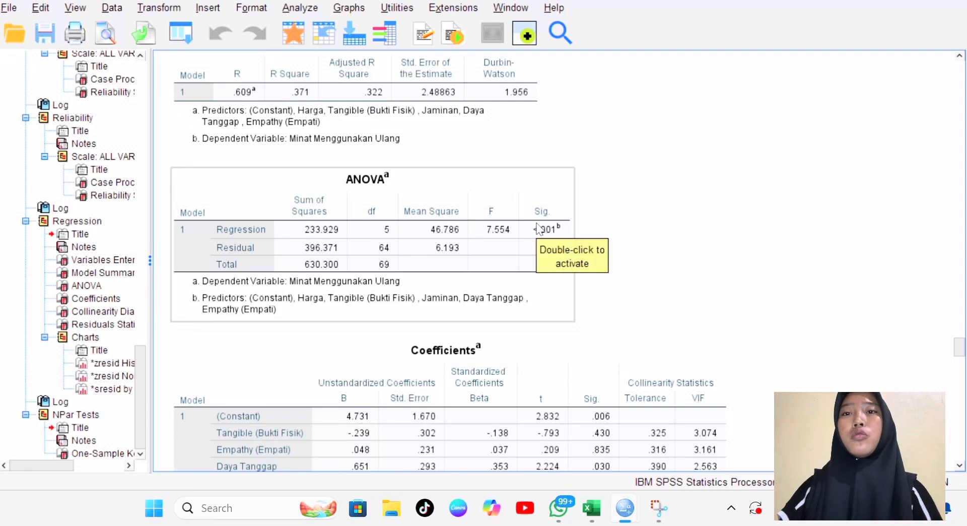
pyautogui.scroll(-3, 539, 229)
pyautogui.scroll(-3, 540, 229)
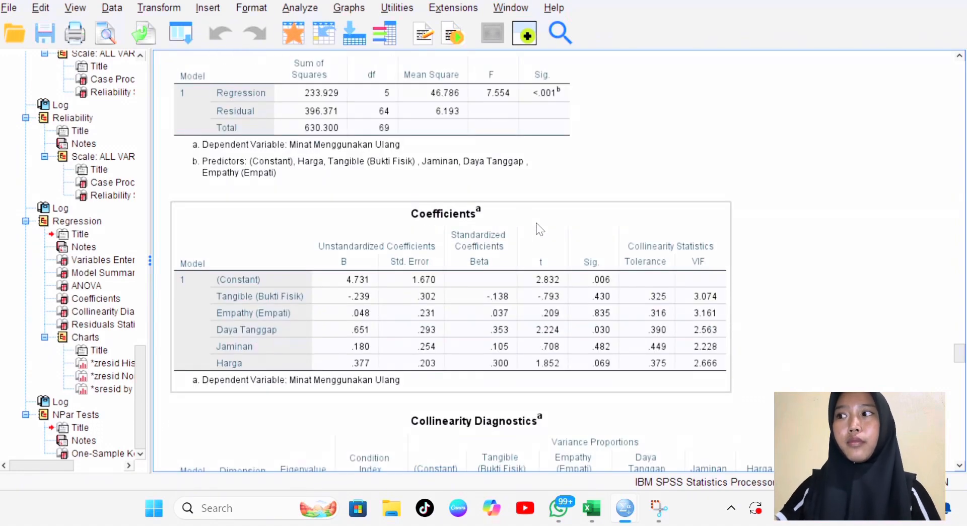